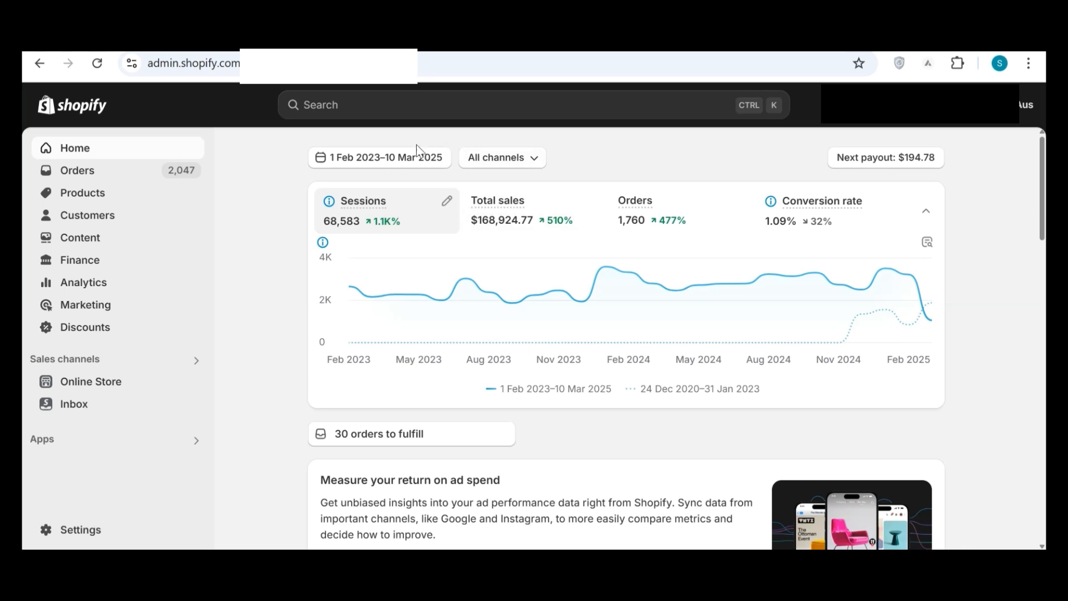
# Show the store's home metrics for the last 30 days.
pyautogui.click(401, 161)
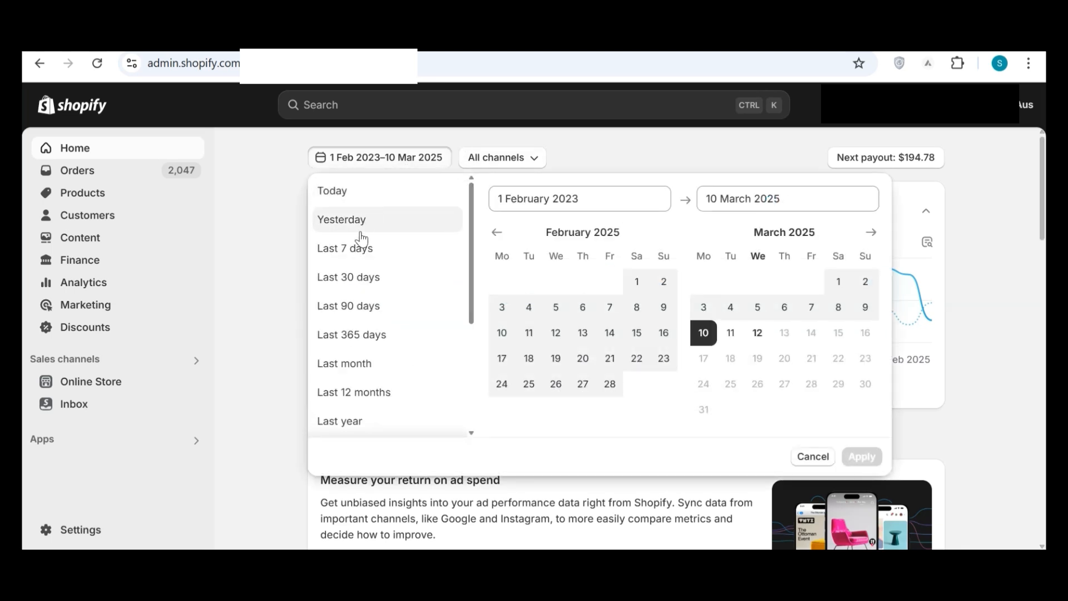
pyautogui.click(351, 281)
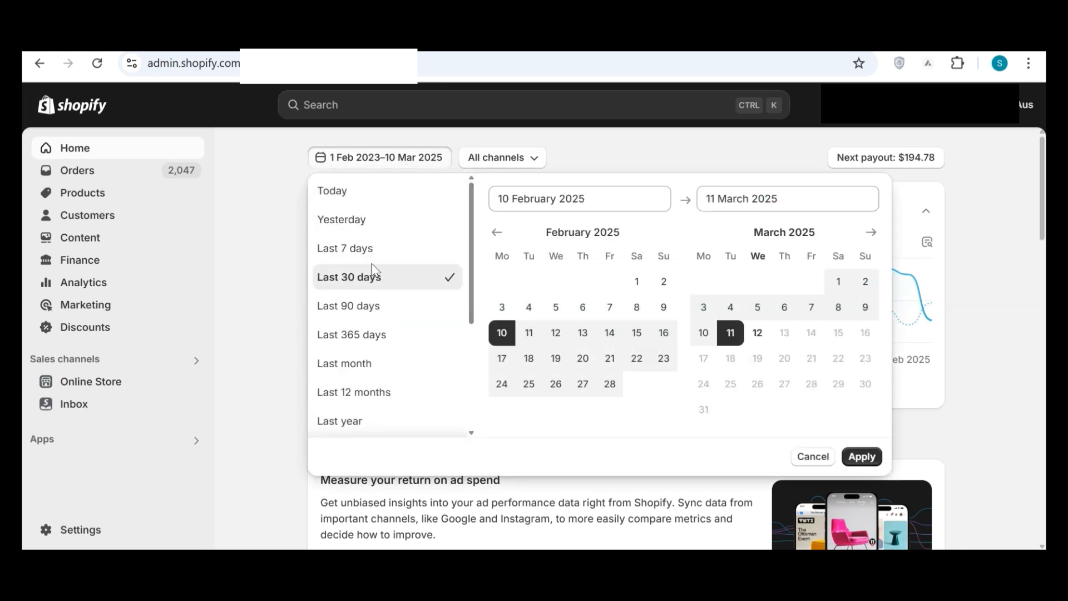
pyautogui.click(860, 455)
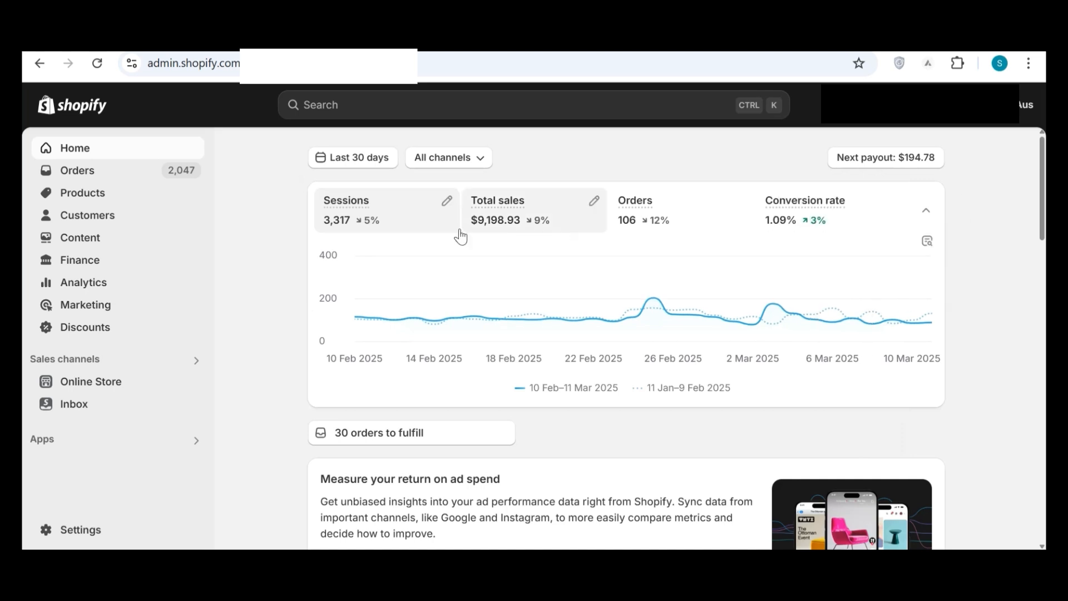
# Set the home metrics' date range to the last 90 days.
pyautogui.click(367, 158)
pyautogui.click(352, 307)
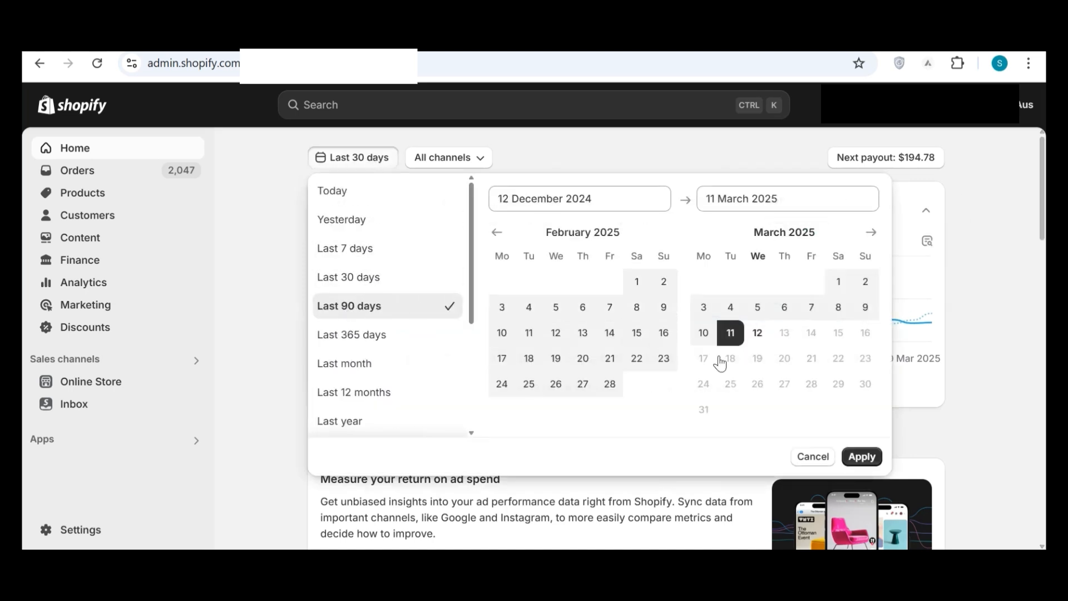
pyautogui.click(862, 457)
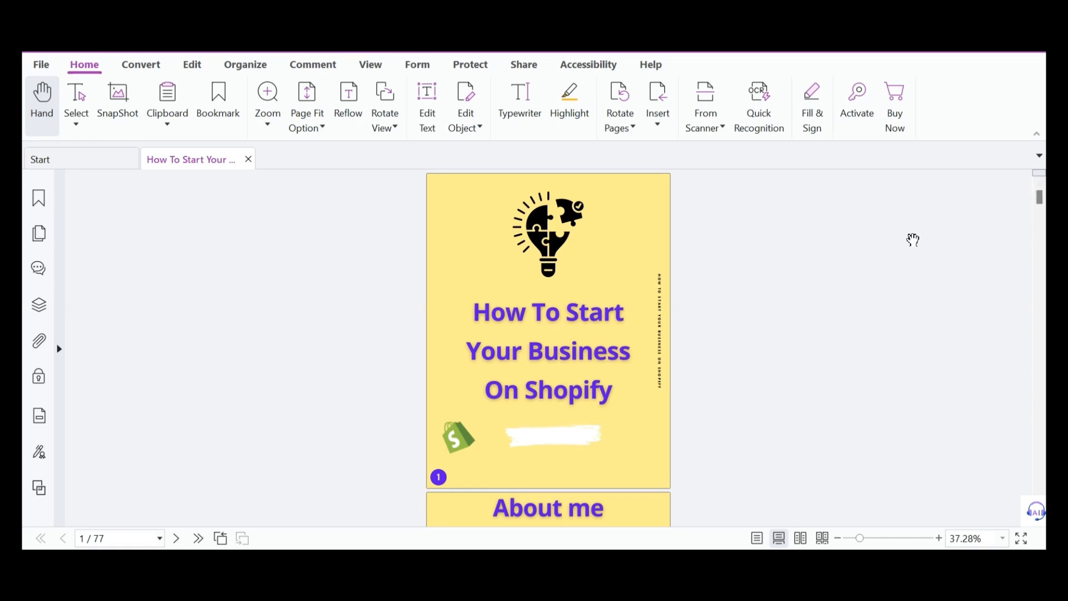
# Switch to the PDF reader and look through the "How To Start Your Business On Shopify" e-book, from the cover to the payment gateways section.
pyautogui.scroll(-9, 910, 270)
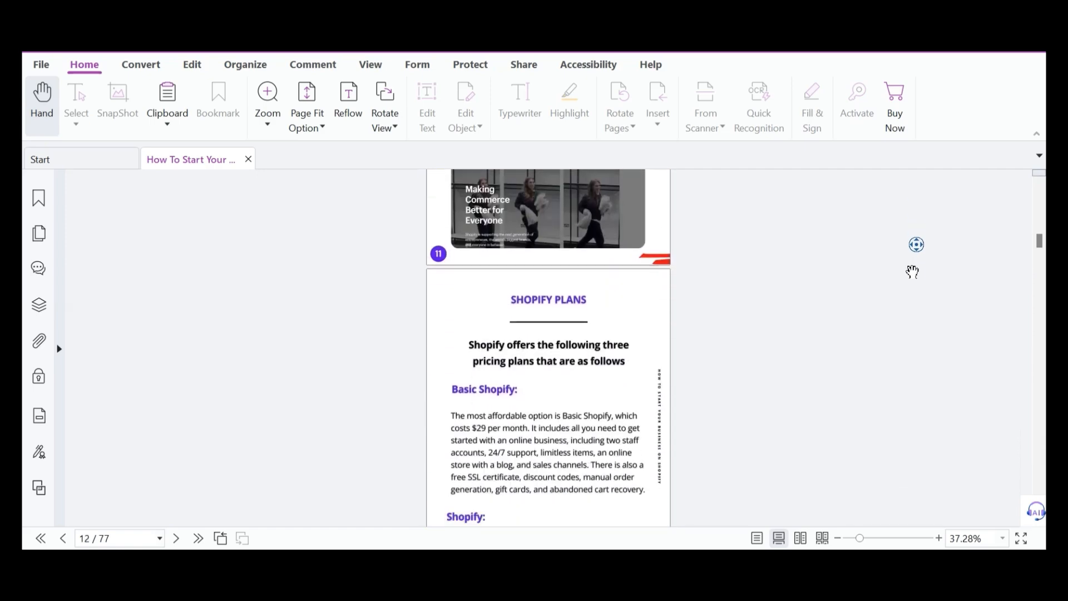
pyautogui.middleClick(913, 271)
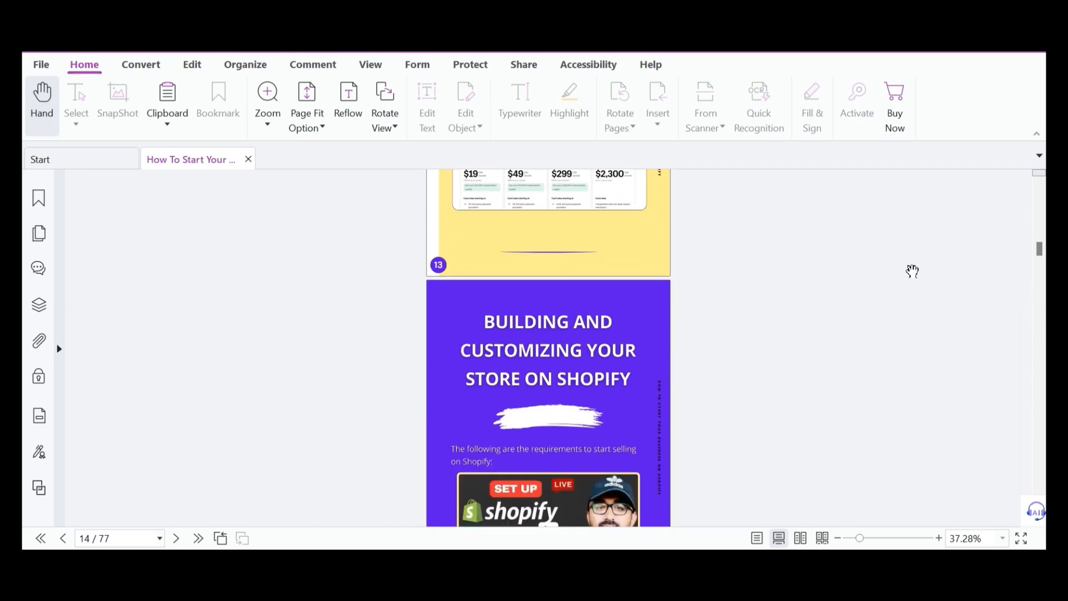
pyautogui.scroll(1, 912, 272)
pyautogui.scroll(-1, 877, 319)
pyautogui.middleClick(877, 319)
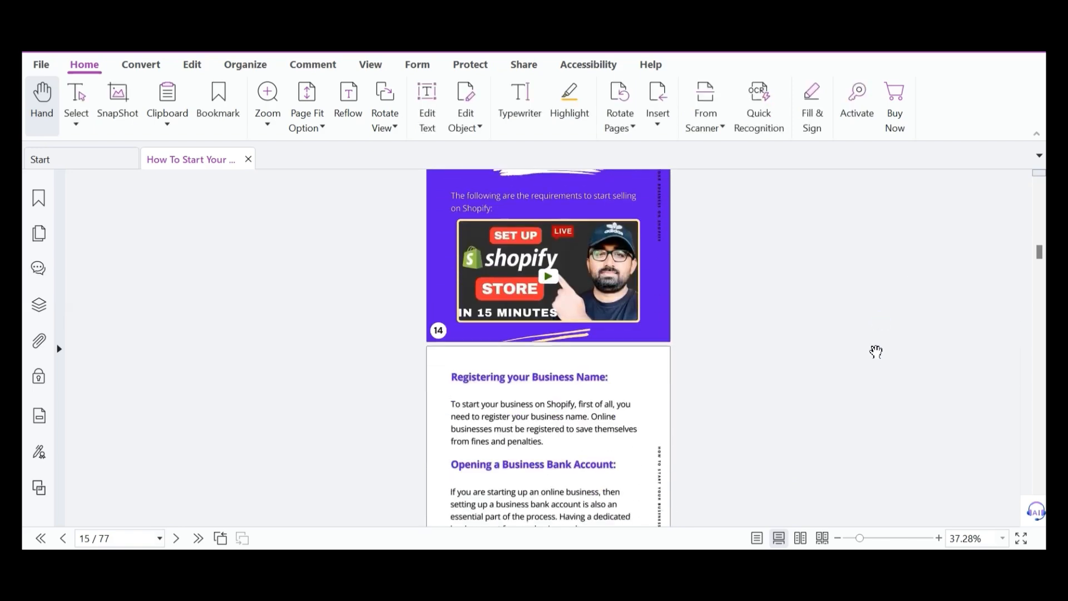
pyautogui.middleClick(875, 349)
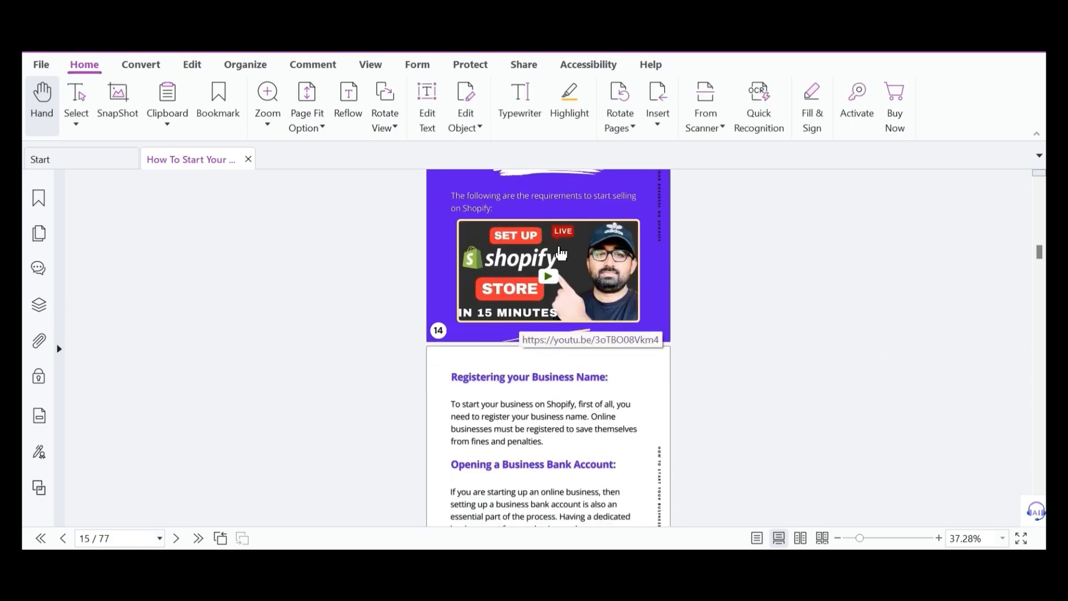
pyautogui.middleClick(853, 292)
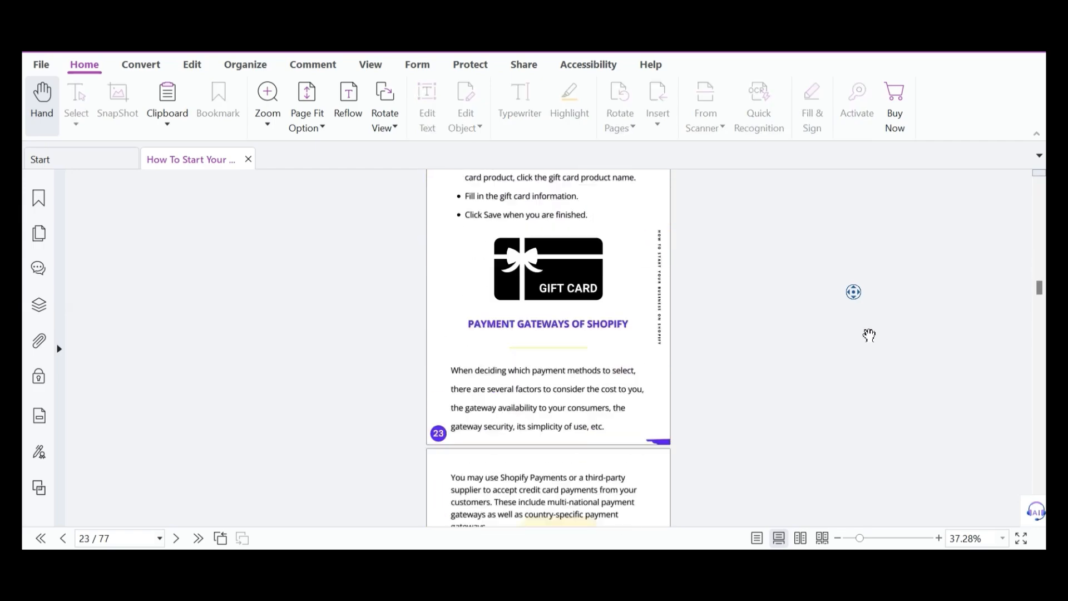
pyautogui.middleClick(869, 335)
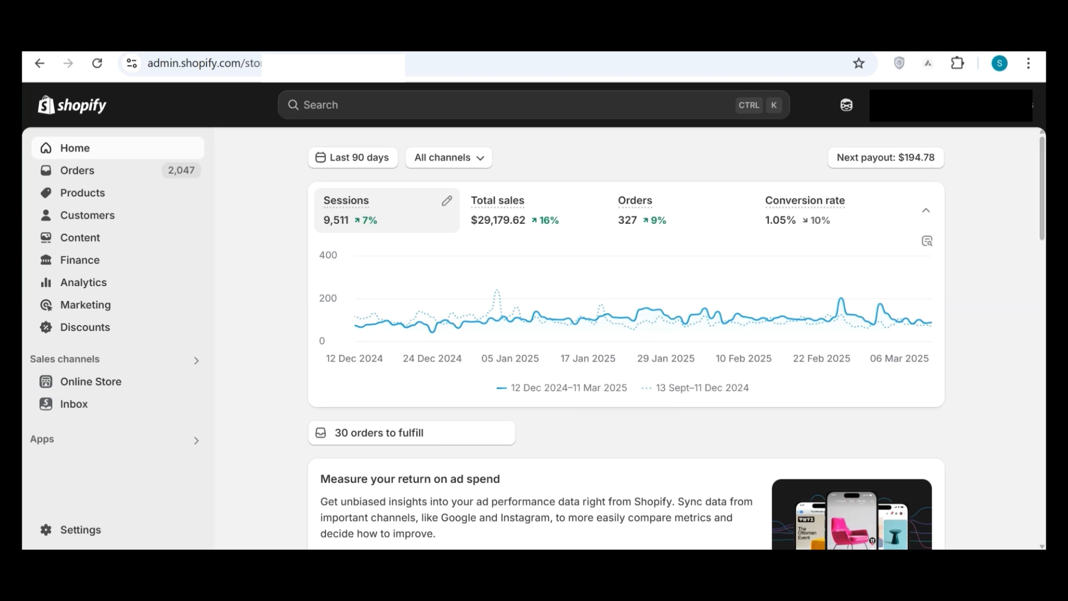
# Search Google for reddit in a new browser tab, open the Reddit website and dismiss its Google sign-in prompt.
pyautogui.hotkey('ctrl', 't')
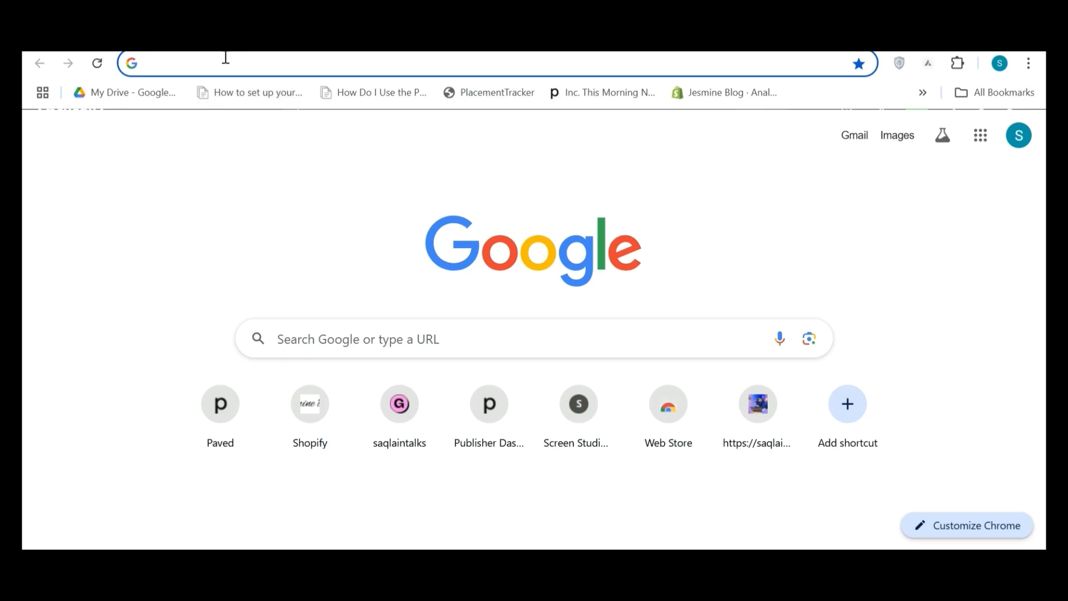
pyautogui.write('redd')
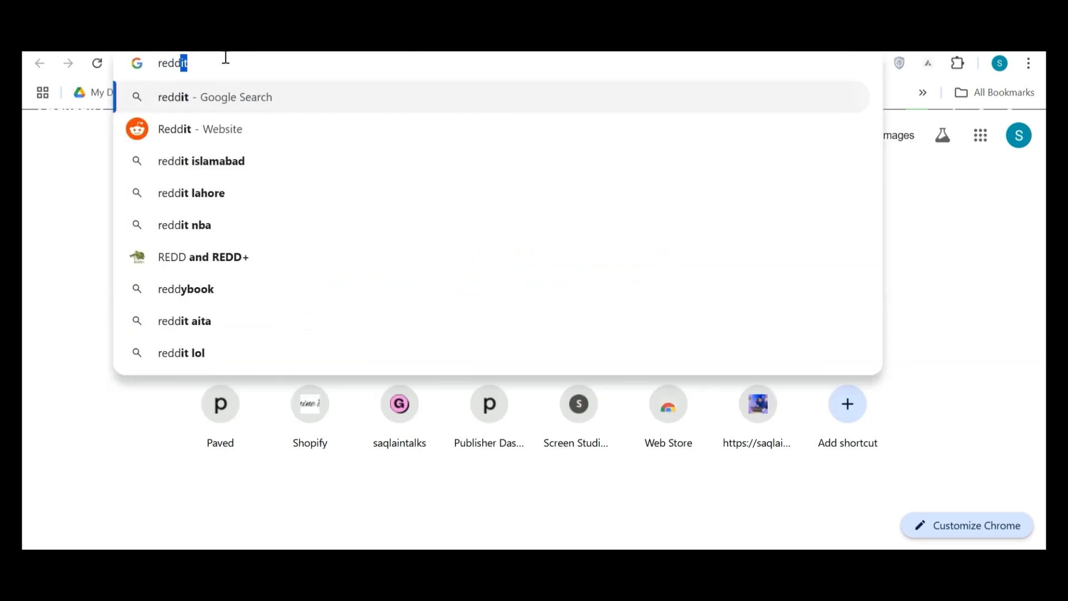
pyautogui.press('Return')
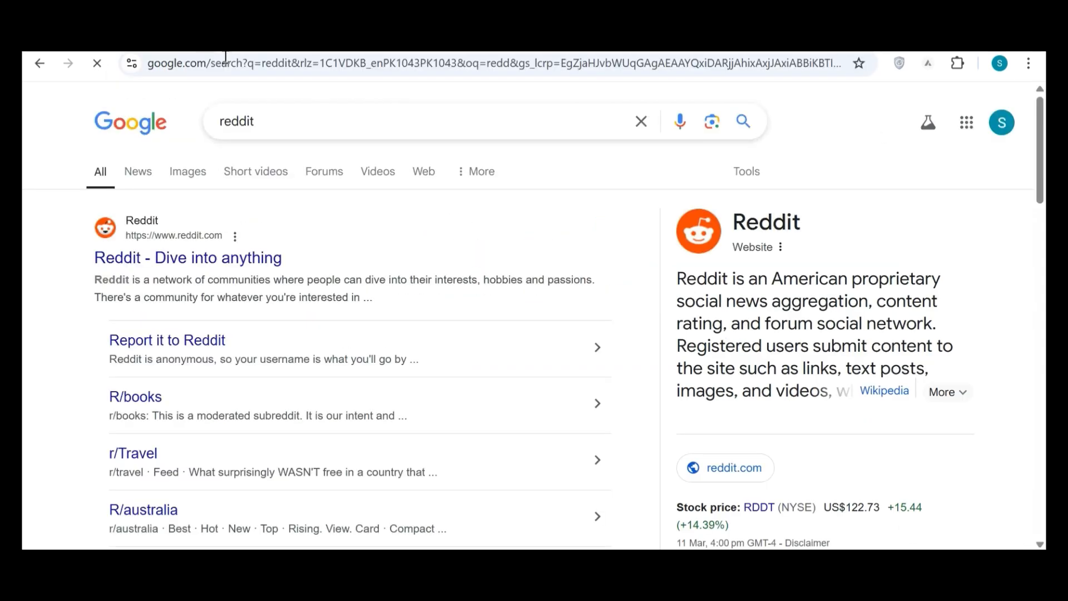
pyautogui.click(210, 259)
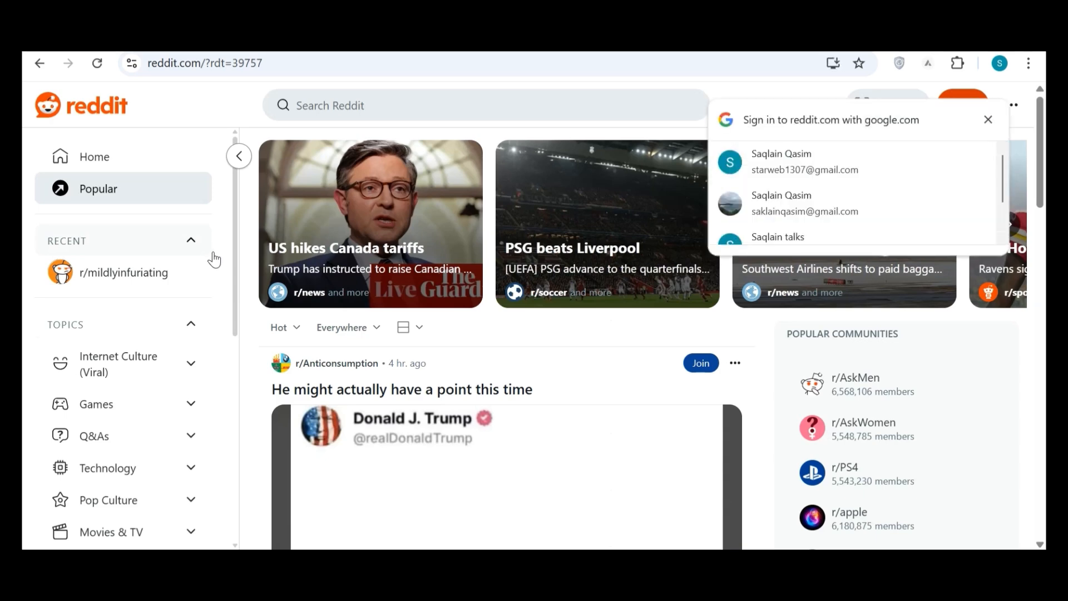
pyautogui.scroll(-1, 870, 202)
pyautogui.scroll(1, 871, 201)
pyautogui.click(989, 120)
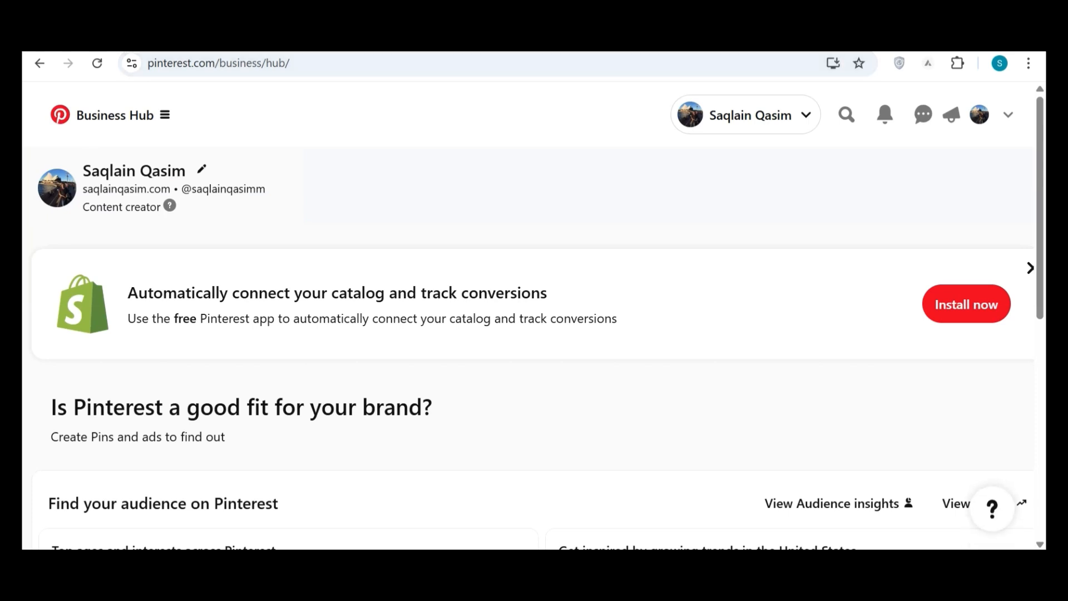
# Search Google for threads in a new browser tab and open the Threads website.
pyautogui.hotkey('ctrl', 't')
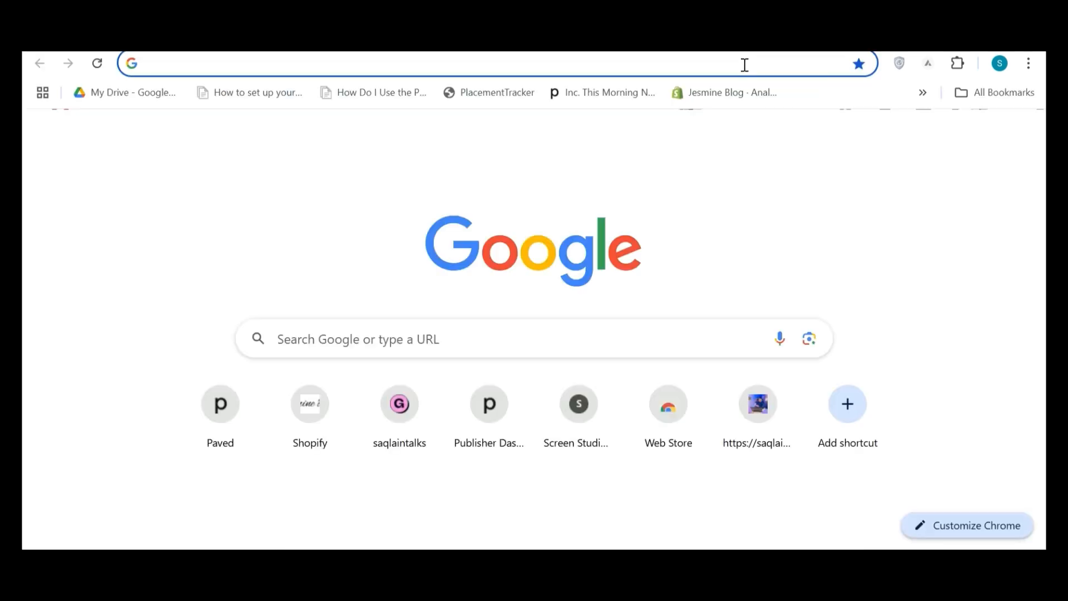
pyautogui.click(745, 67)
pyautogui.write('thread')
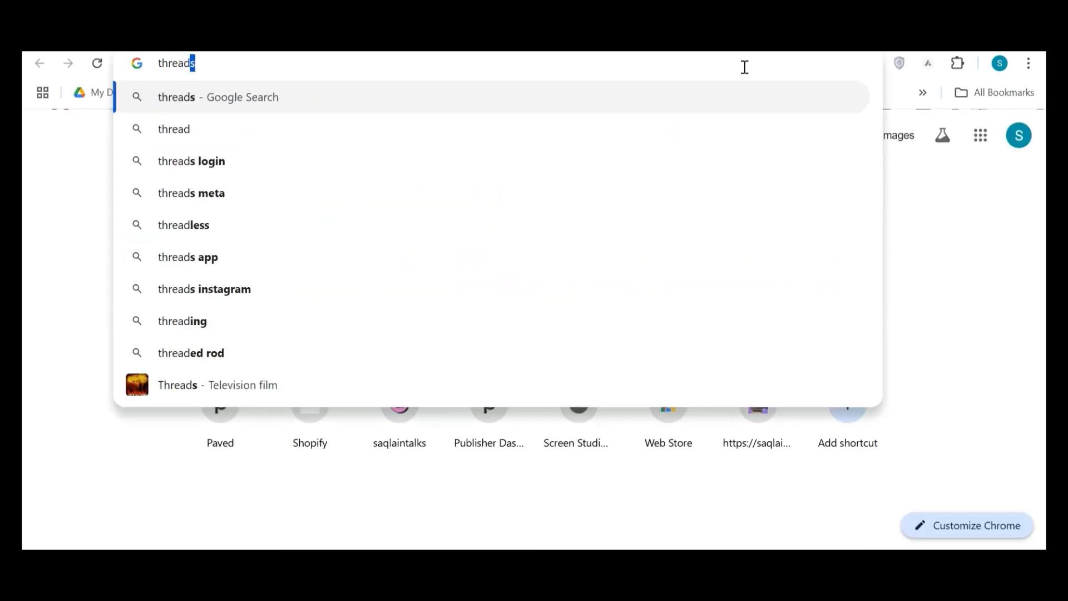
pyautogui.press('Return')
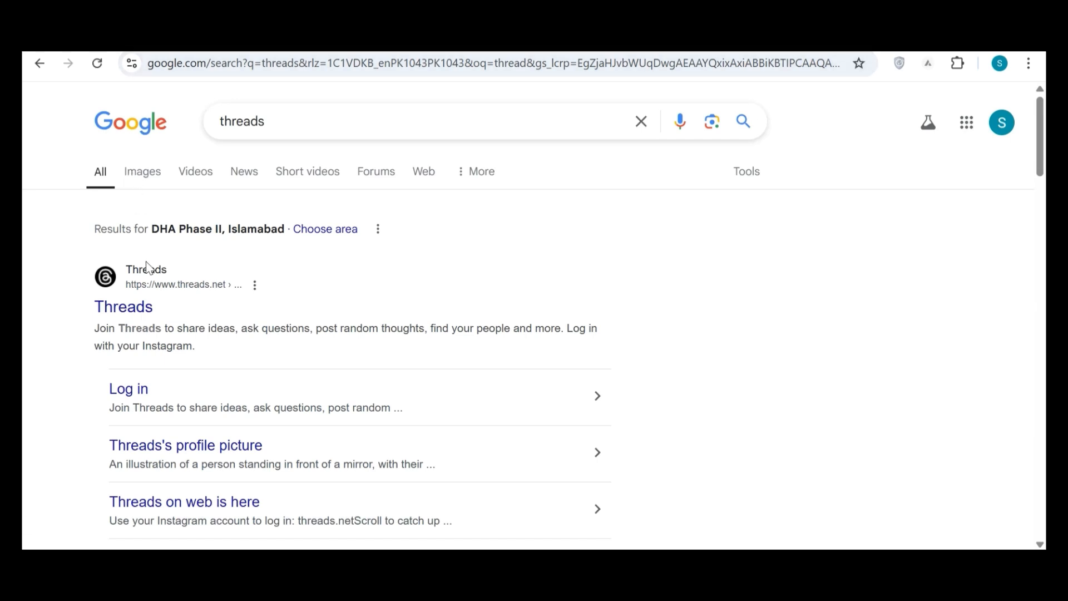
pyautogui.click(137, 313)
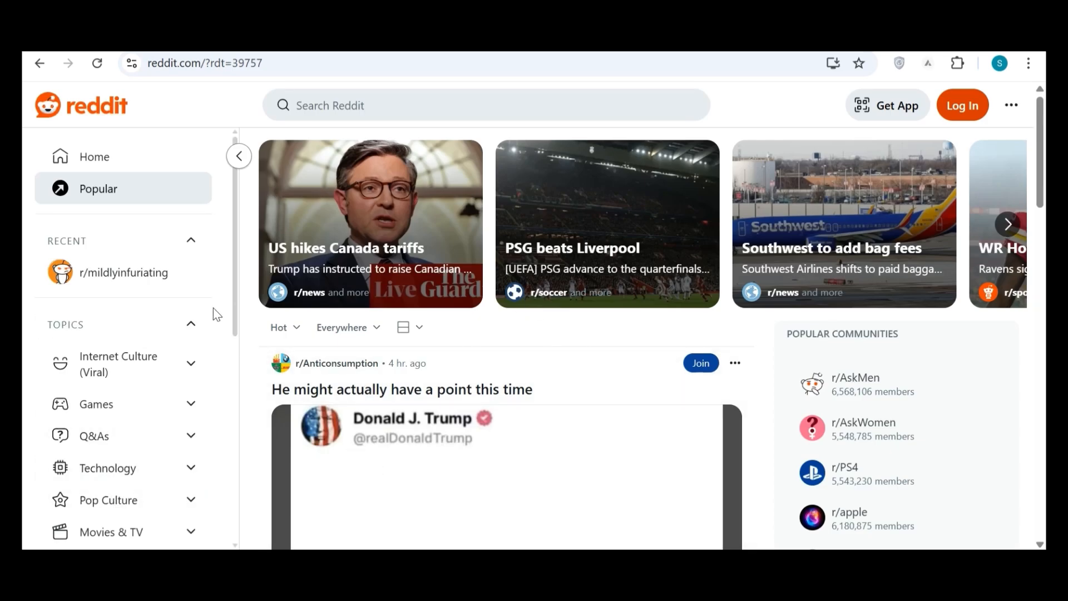
# Return to Reddit and look through its topics, resources and the posts in the Popular feed.
pyautogui.moveTo(236, 285); pyautogui.dragTo(232, 436)
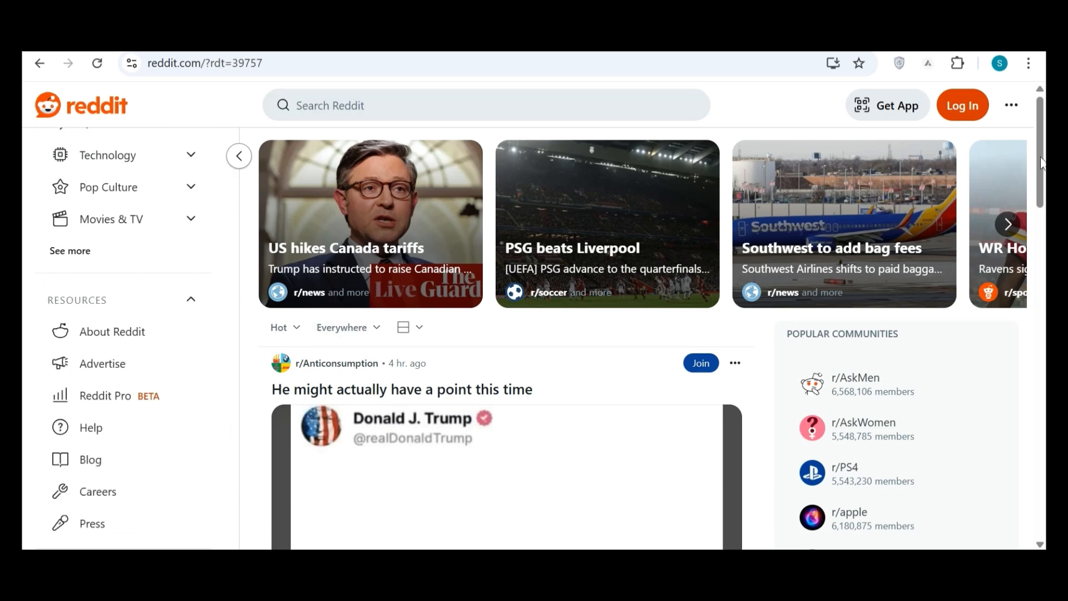
pyautogui.moveTo(1042, 162); pyautogui.dragTo(1043, 350)
pyautogui.moveTo(1042, 177); pyautogui.dragTo(1043, 216)
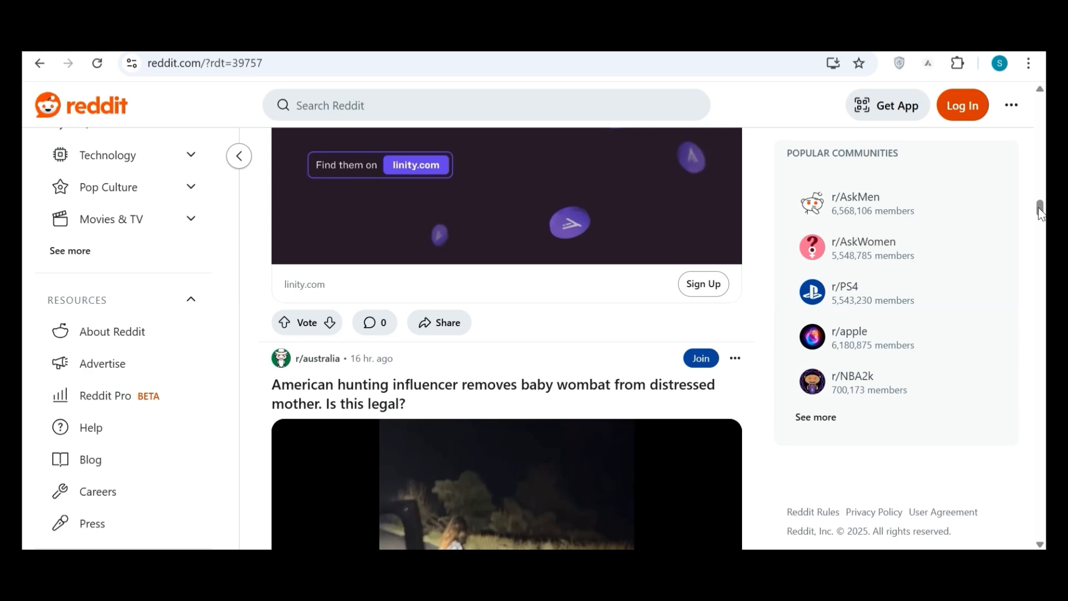
pyautogui.moveTo(1041, 214); pyautogui.dragTo(1030, 277)
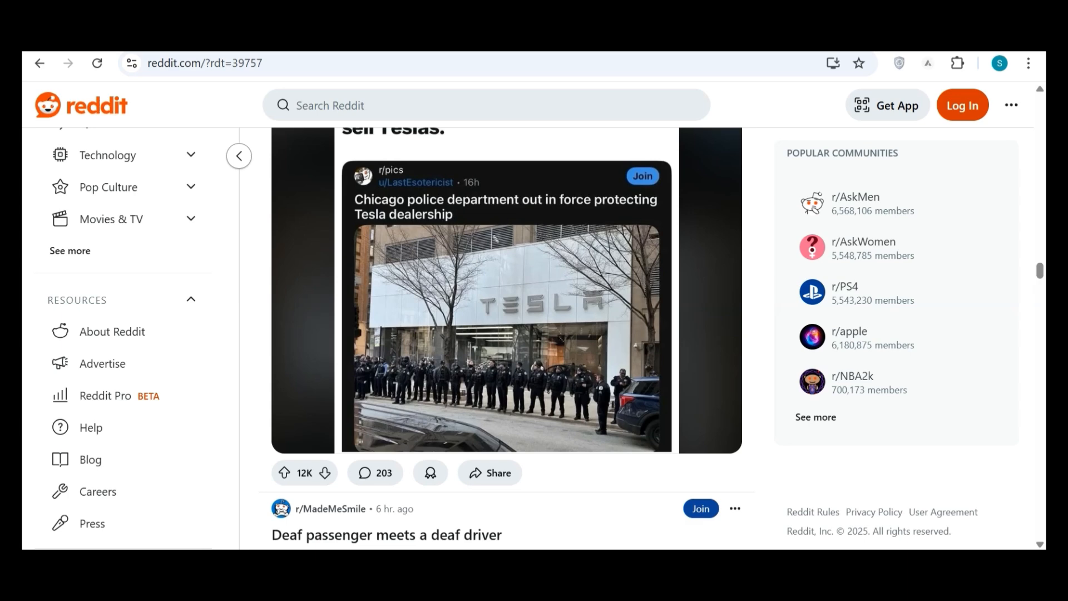
# Open gumroad.com in a new browser tab.
pyautogui.hotkey('ctrl', 't')
pyautogui.click(703, 70)
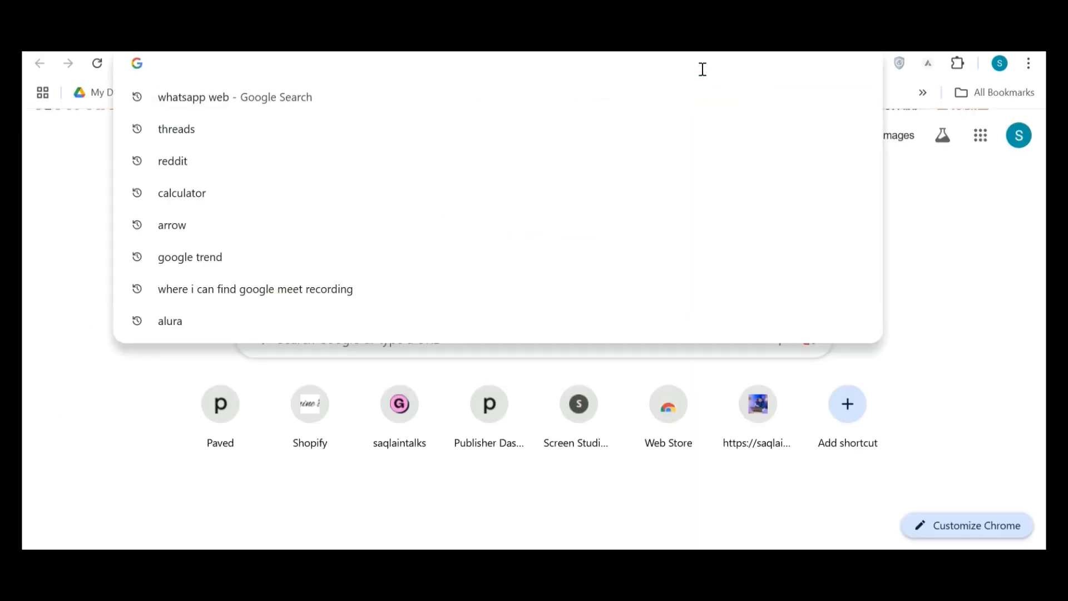
pyautogui.write('gum')
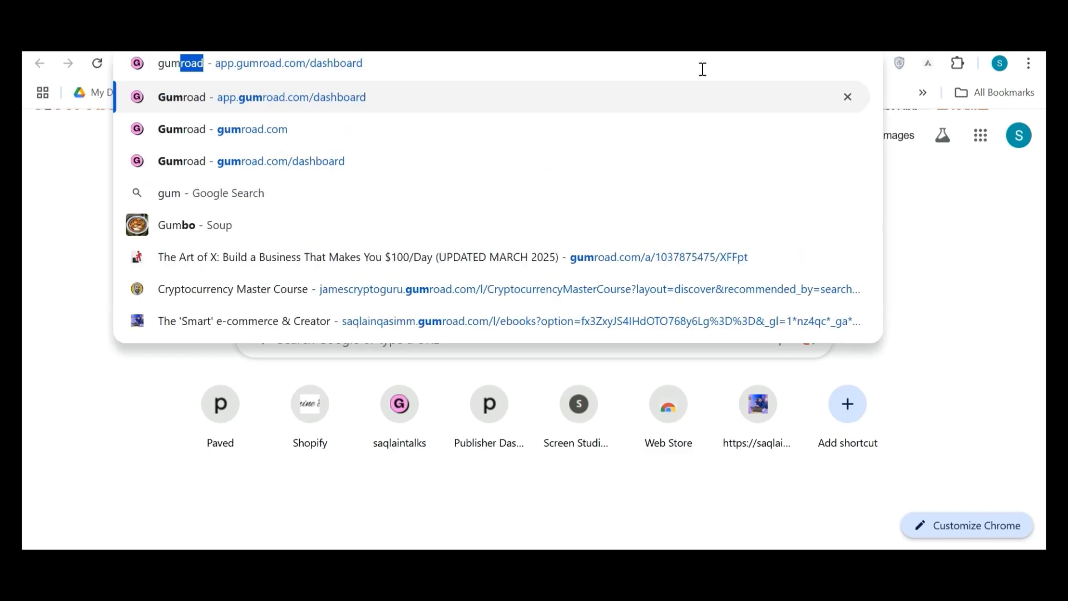
pyautogui.write('road')
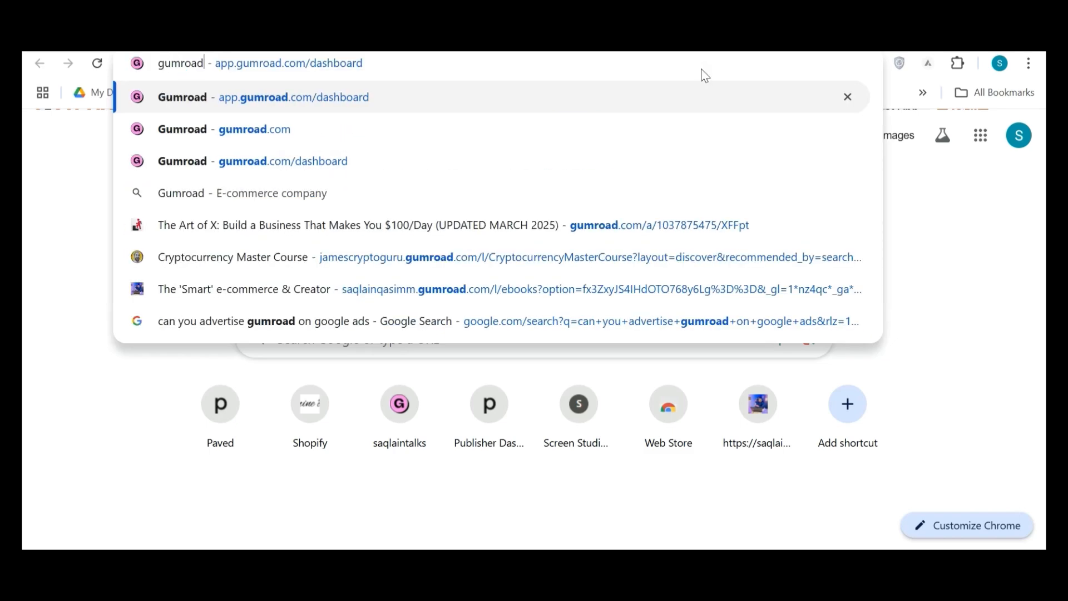
pyautogui.press('BackSpace')
pyautogui.press('BackSpace')
pyautogui.press('BackSpace')
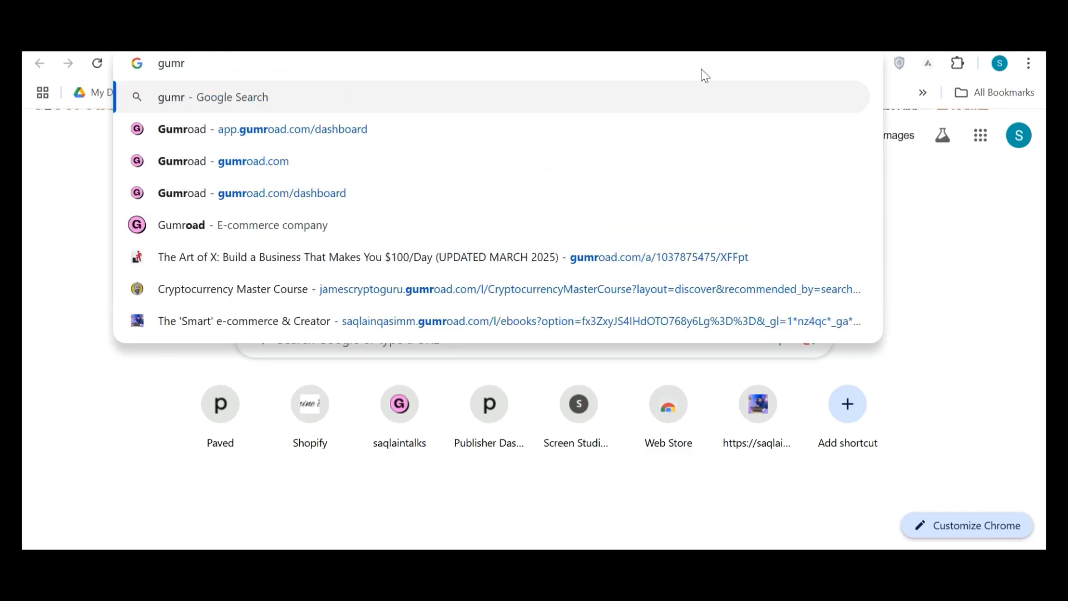
pyautogui.click(276, 163)
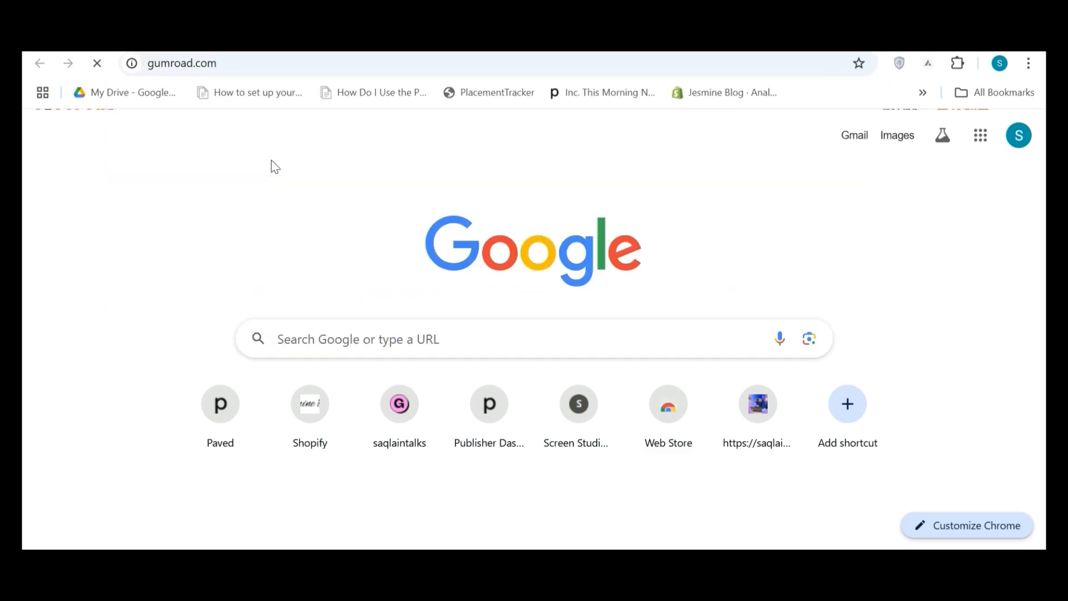
# Look through the products offered on the Gumroad home page.
pyautogui.scroll(-6, 272, 168)
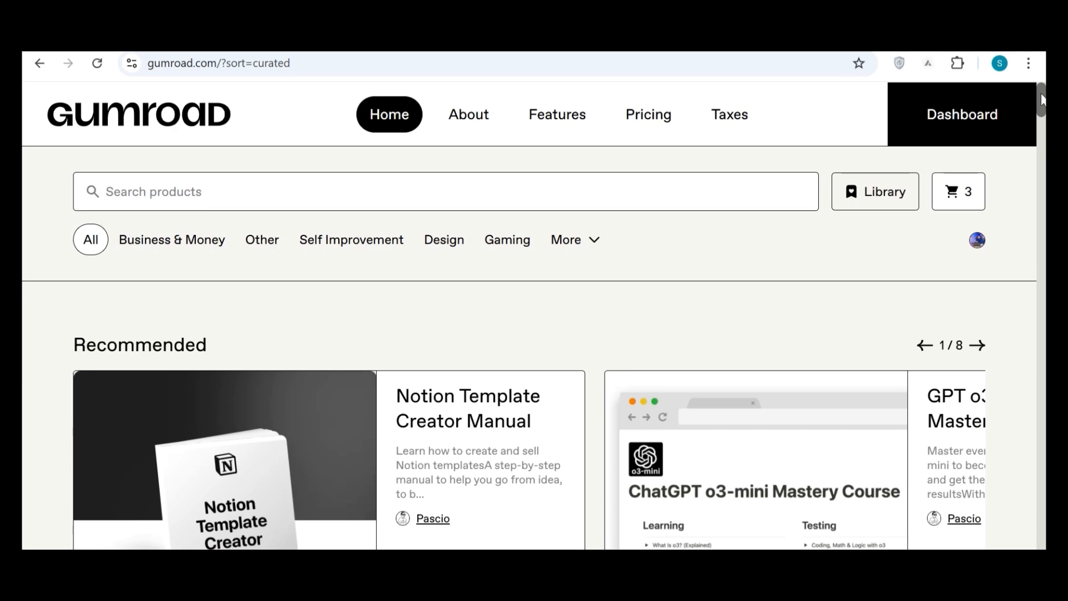
pyautogui.moveTo(1042, 100); pyautogui.dragTo(1045, 193)
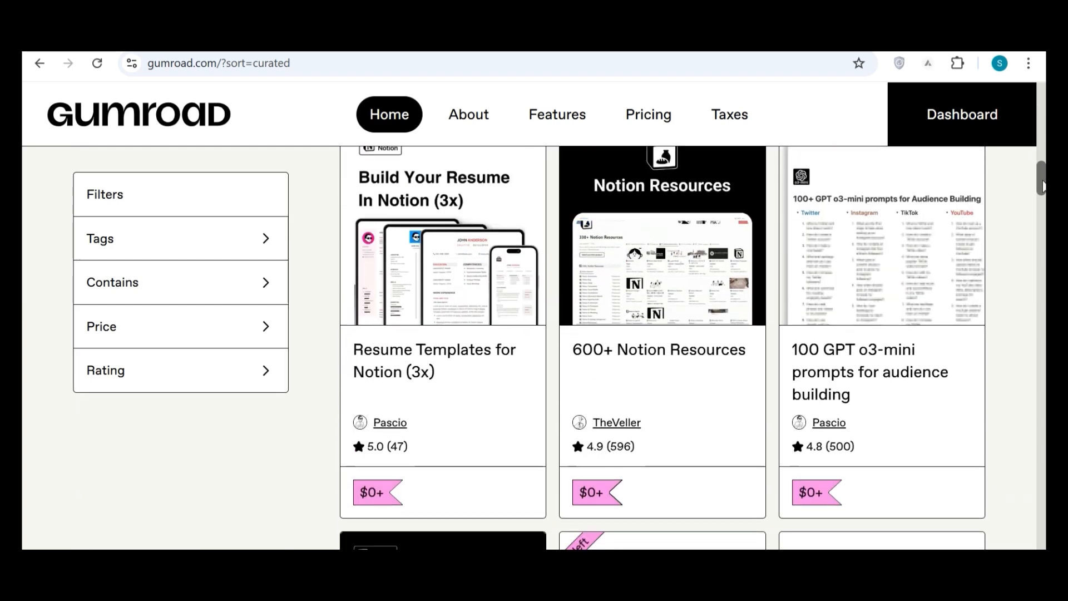
pyautogui.moveTo(1045, 186); pyautogui.dragTo(1039, 97)
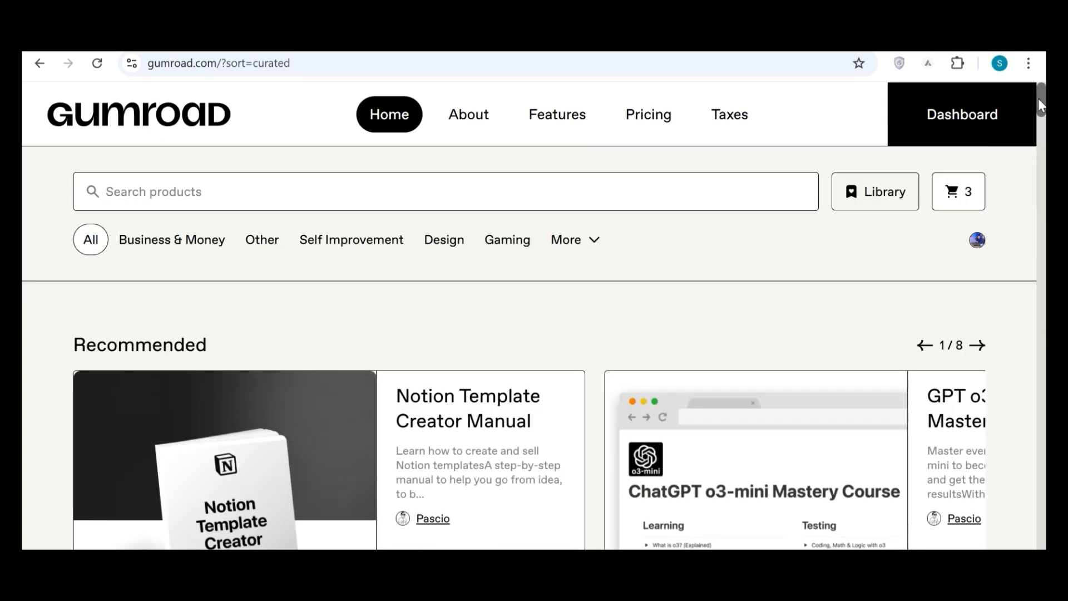
# Open the All Cooking products within Gumroad's Self Improvement category.
pyautogui.moveTo(176, 234)
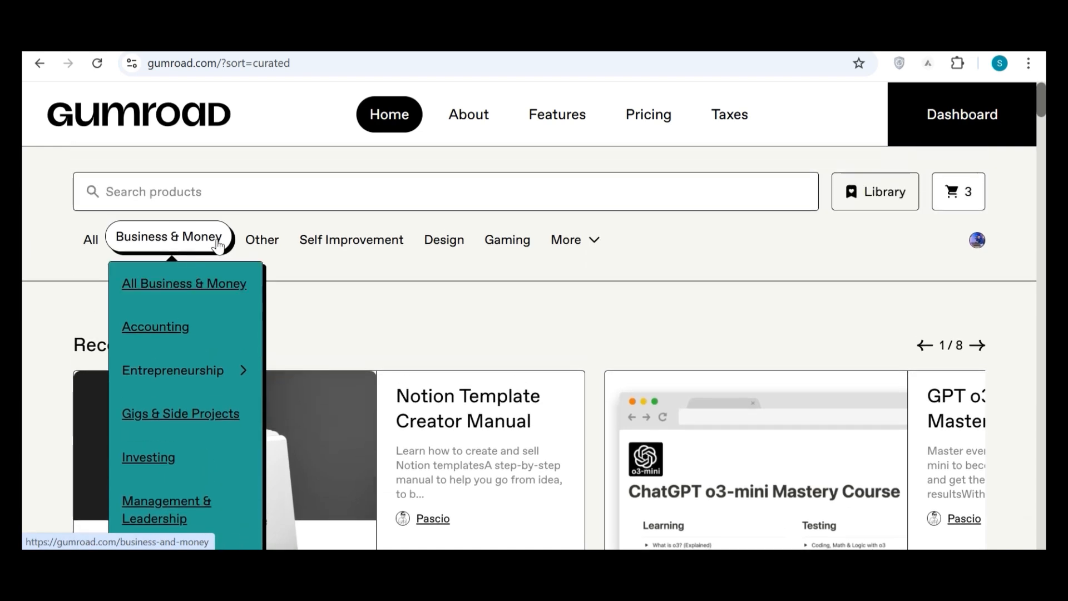
pyautogui.moveTo(350, 250)
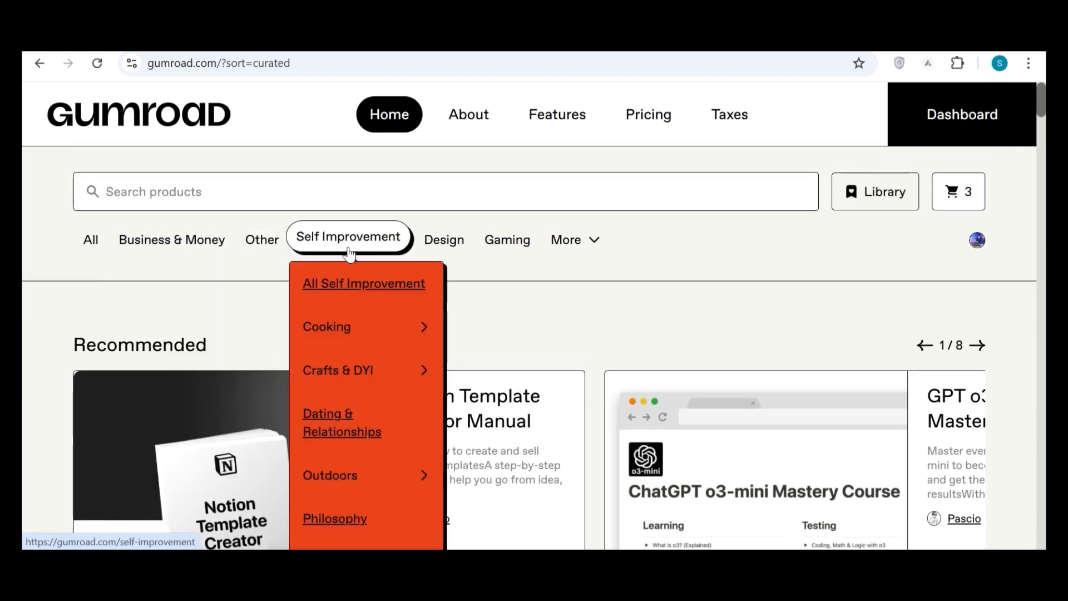
pyautogui.click(425, 328)
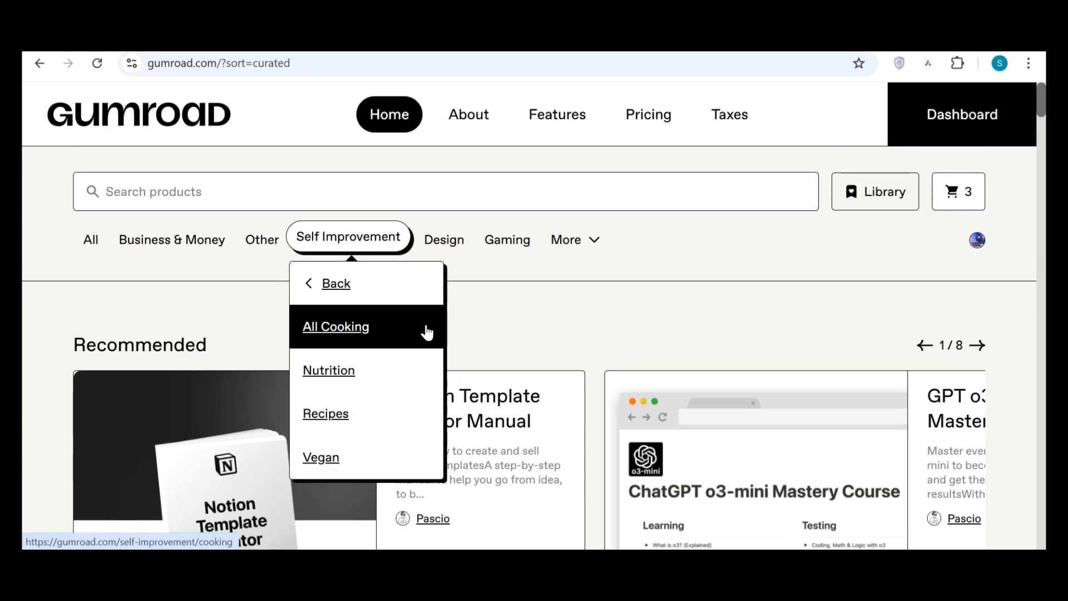
pyautogui.click(356, 335)
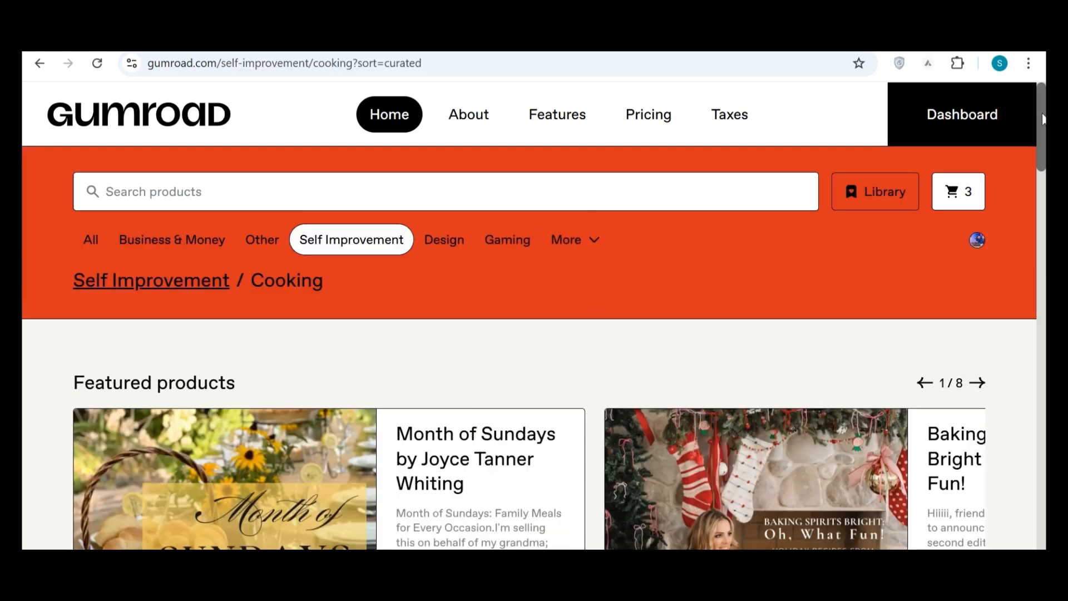
# Look through the first five featured products in Gumroad's Cooking category.
pyautogui.moveTo(1043, 119); pyautogui.dragTo(1046, 208)
pyautogui.scroll(1, 1045, 154)
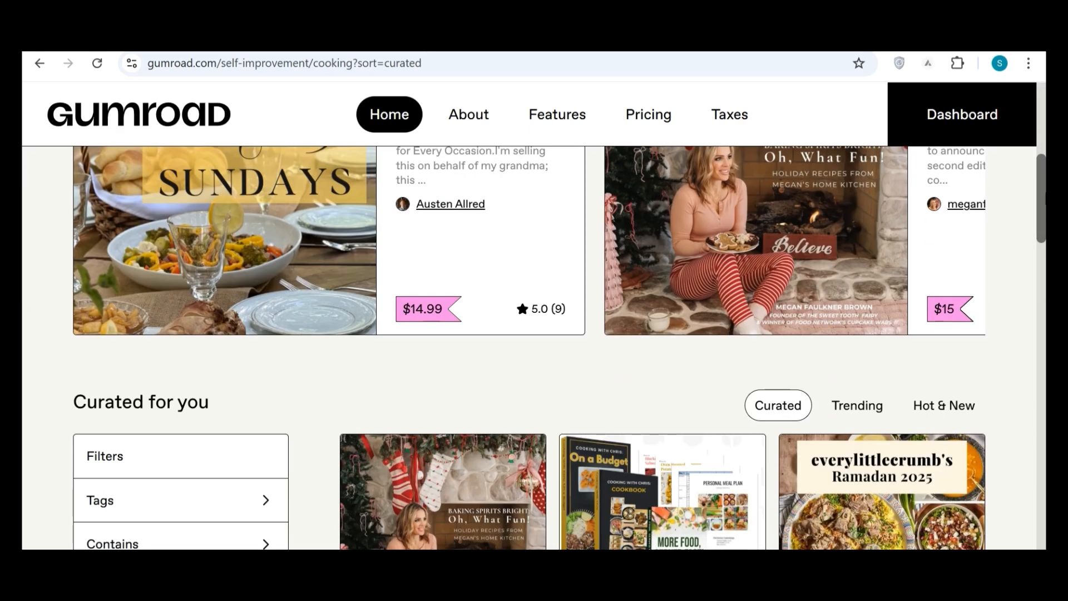
pyautogui.scroll(3, 742, 406)
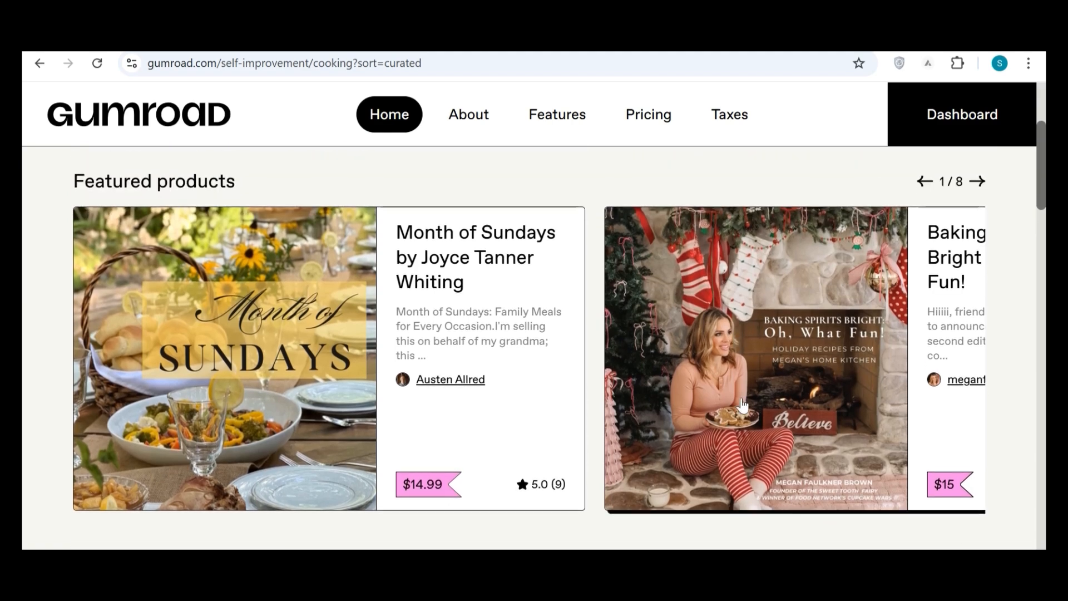
pyautogui.click(978, 183)
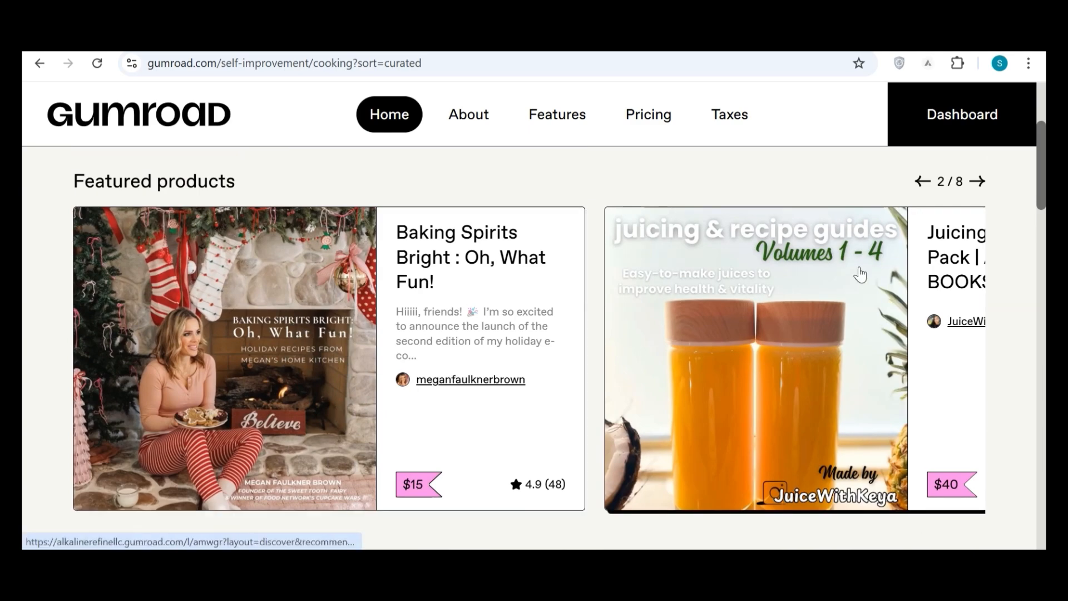
pyautogui.click(979, 183)
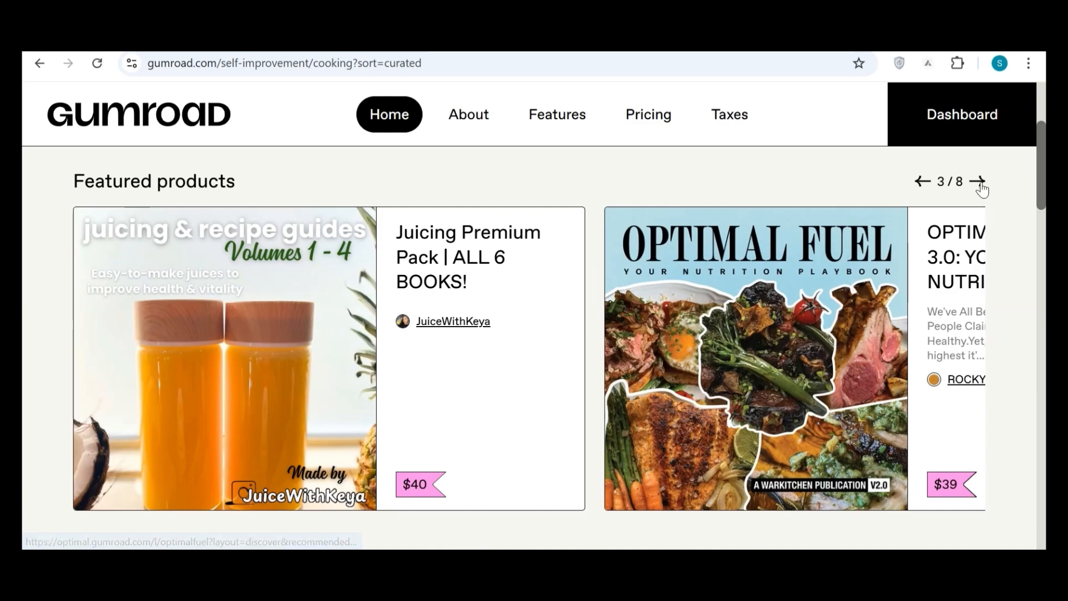
pyautogui.click(980, 184)
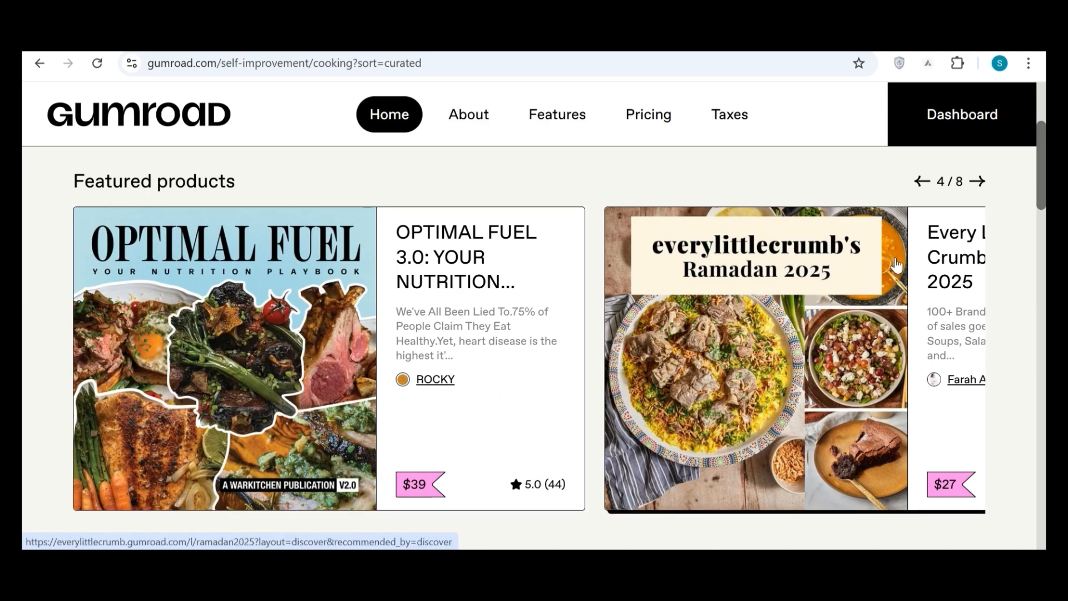
pyautogui.click(984, 187)
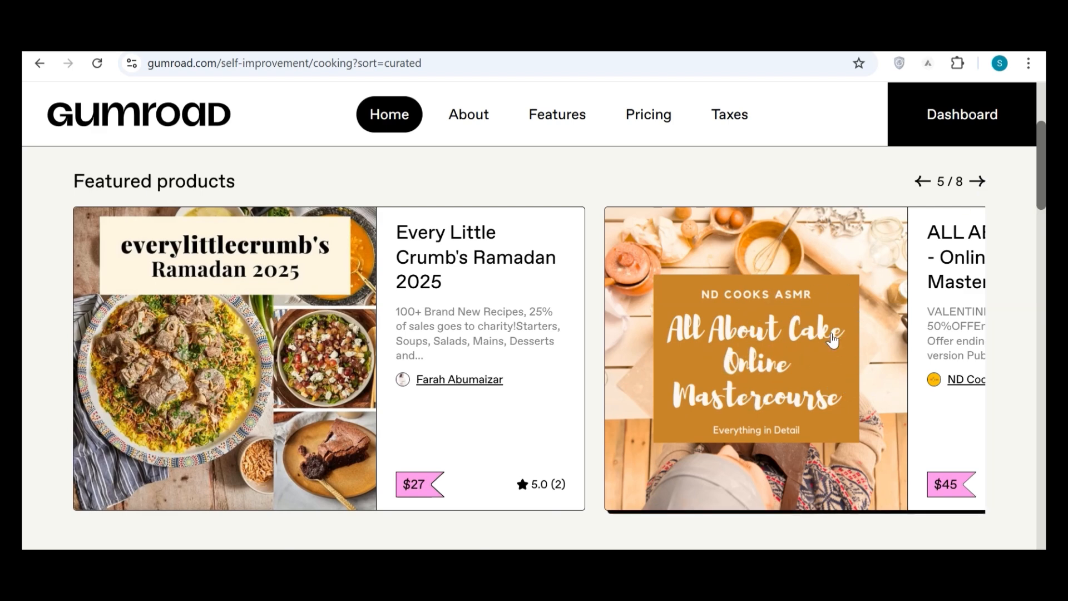
# Open the "ALL ABOUT CAKE - Online Mastercourse" product and review its price, ratings and description.
pyautogui.click(803, 359)
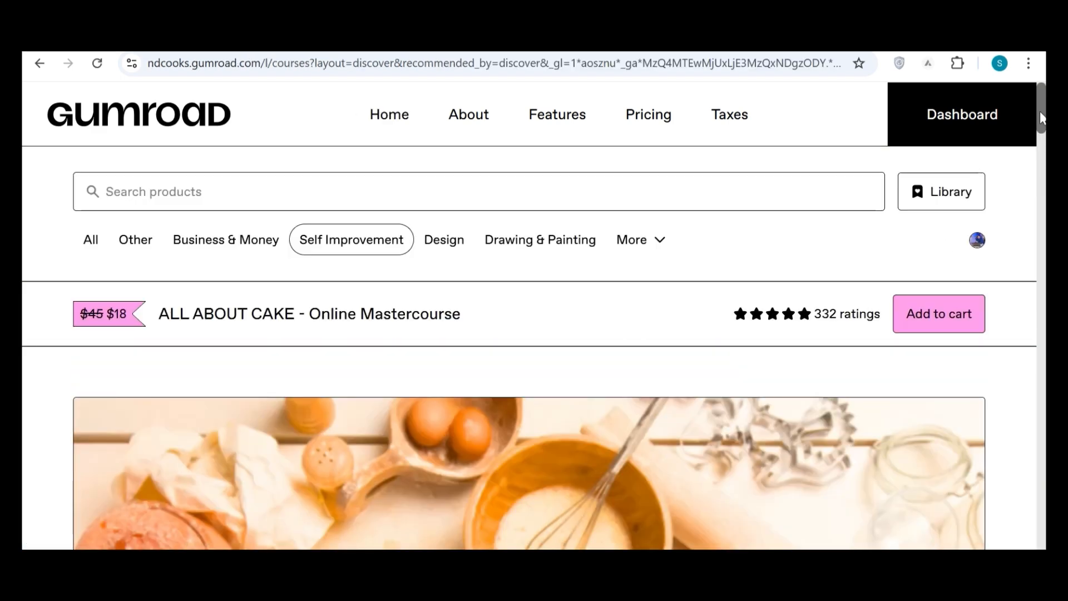
pyautogui.moveTo(1044, 118); pyautogui.dragTo(1045, 248)
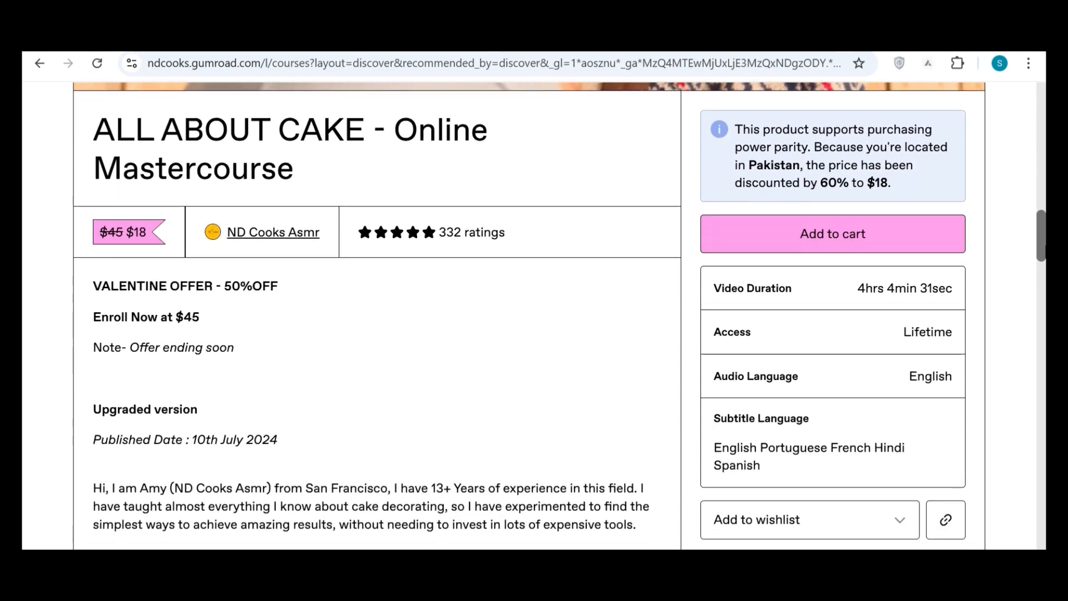
pyautogui.moveTo(1045, 248); pyautogui.dragTo(1039, 91)
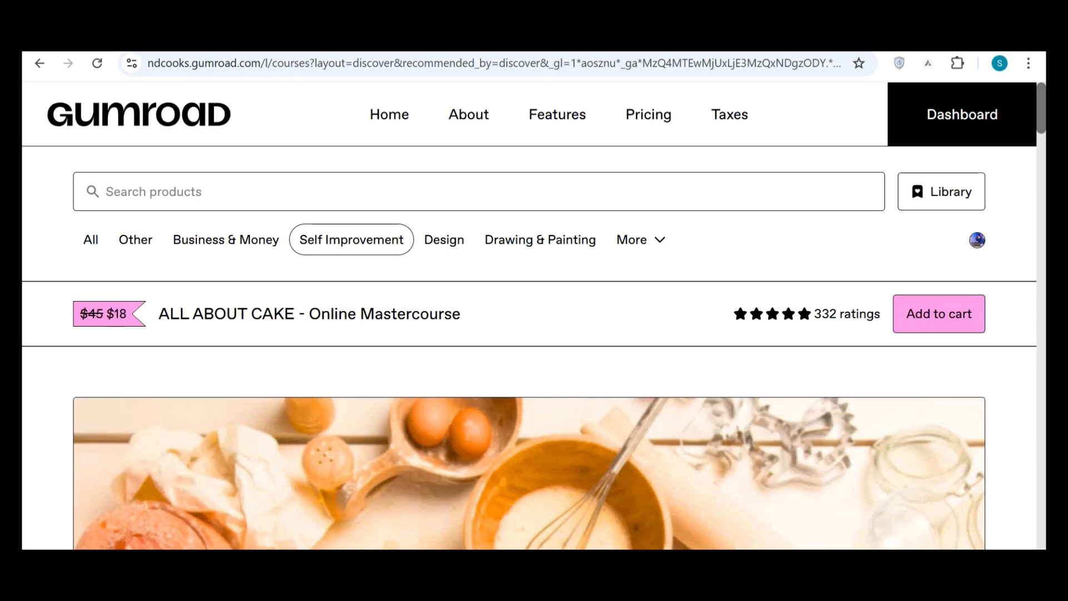
# Switch to Canva and search for "ebook" within Canva Templates only.
pyautogui.click(295, 38)
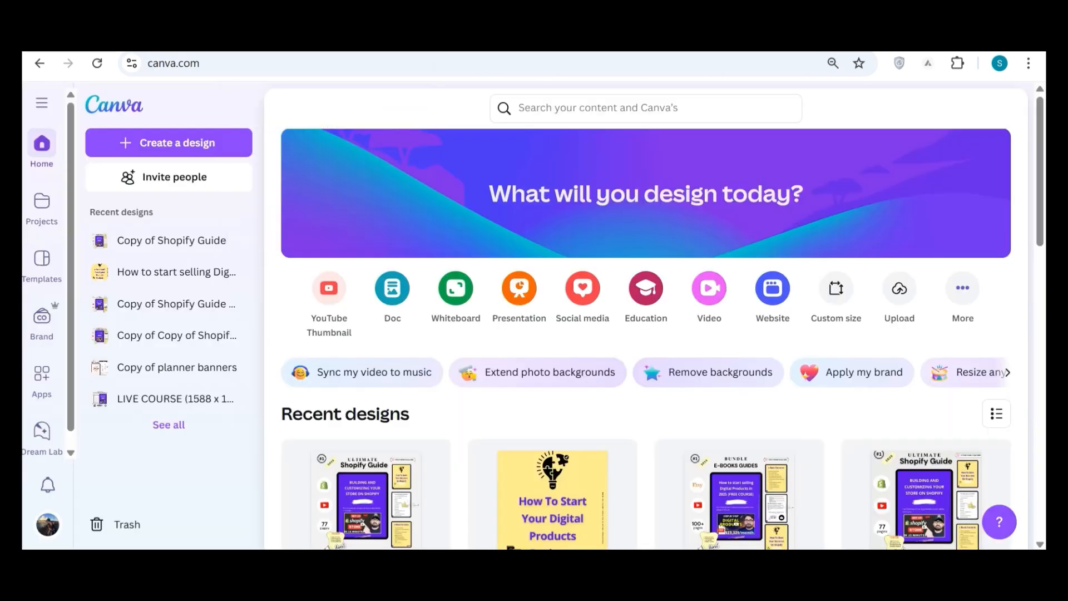
pyautogui.click(981, 143)
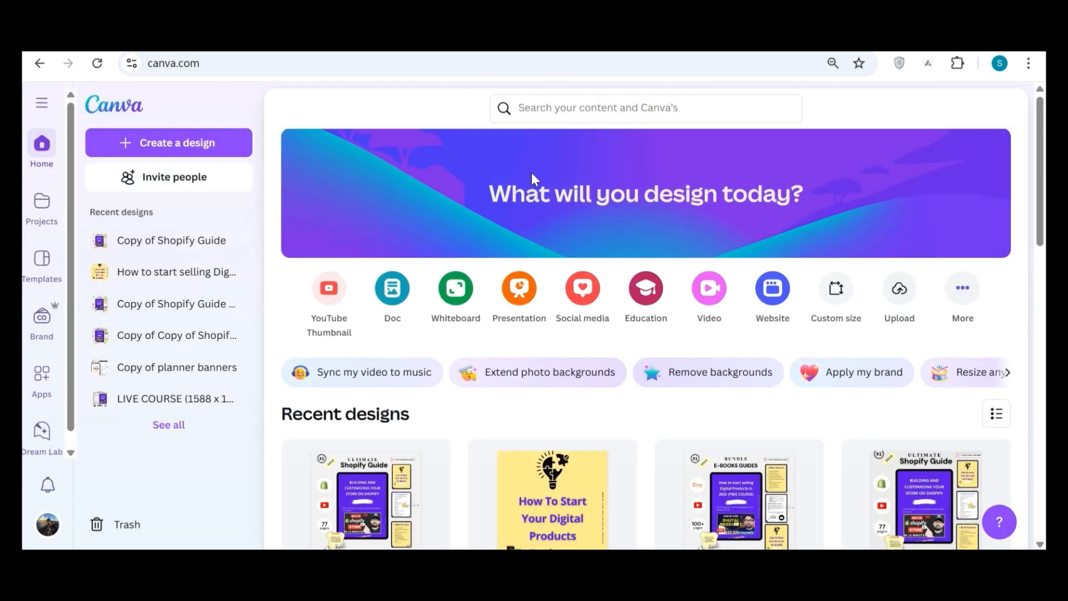
pyautogui.click(612, 107)
pyautogui.write('ebook')
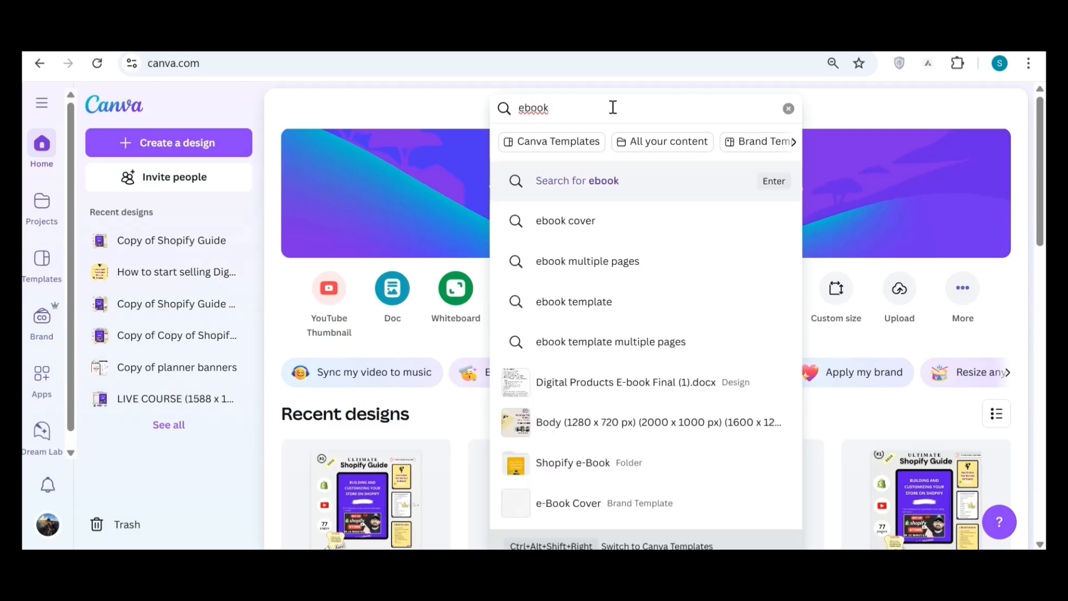
pyautogui.click(552, 139)
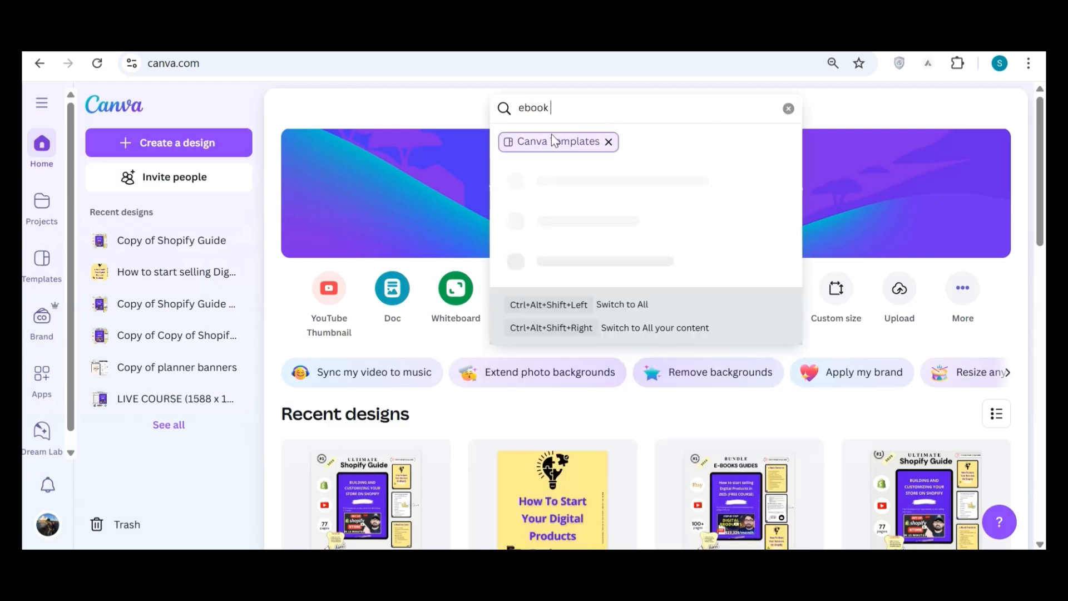
pyautogui.click(604, 109)
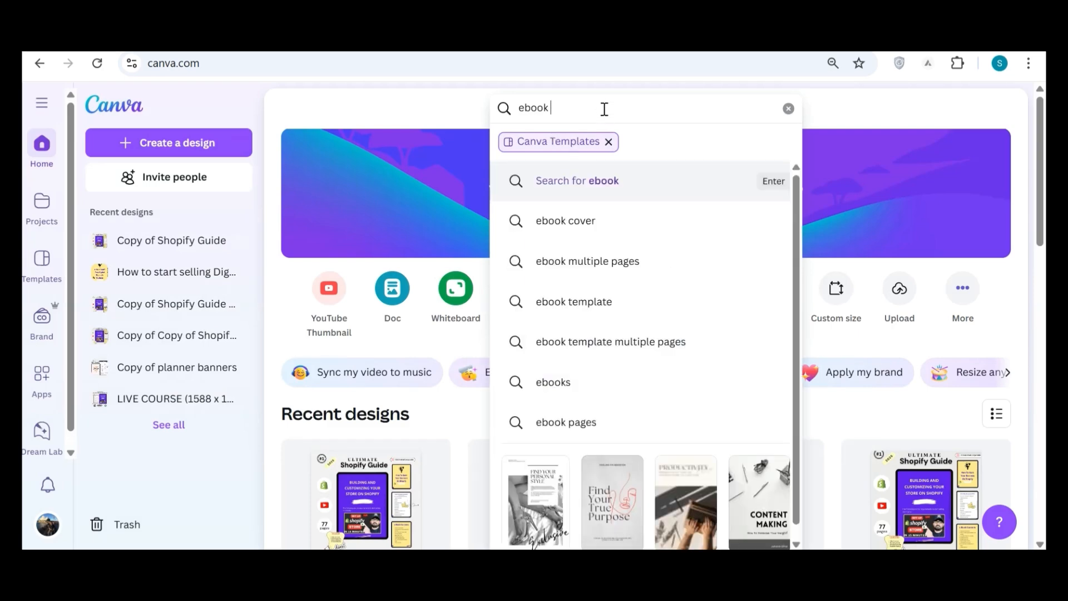
pyautogui.press('Return')
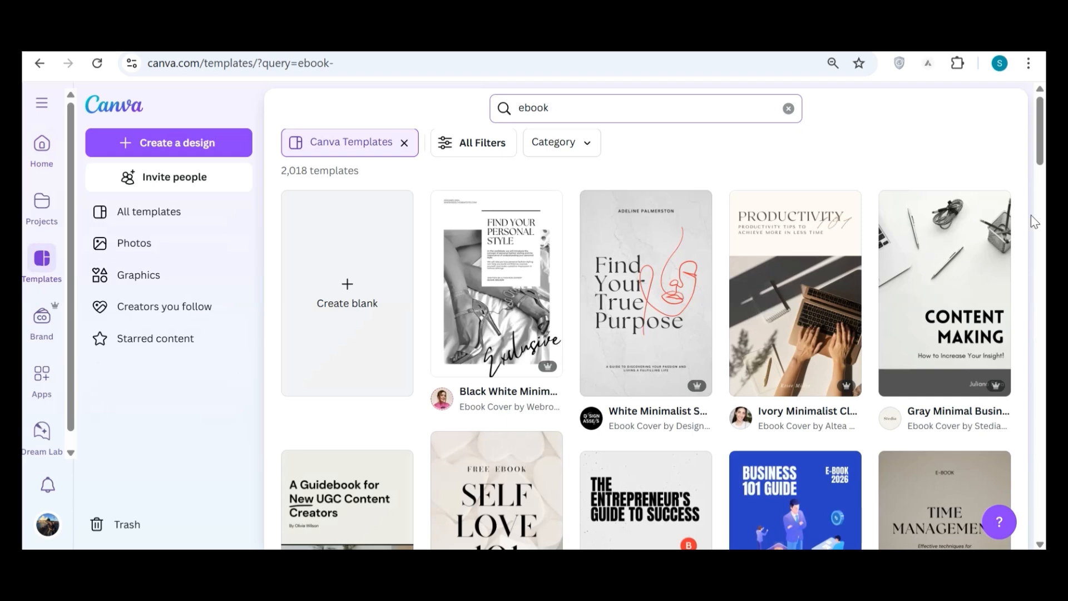
# Look through the ebook cover templates in the search results.
pyautogui.moveTo(1042, 131); pyautogui.dragTo(1043, 162)
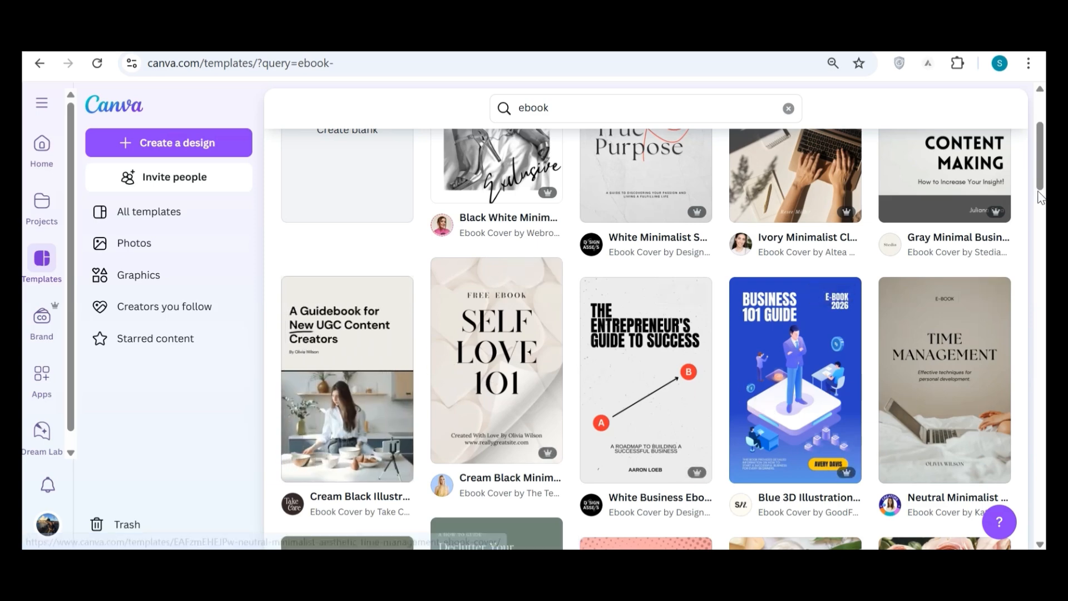
pyautogui.moveTo(1042, 180); pyautogui.dragTo(1044, 156)
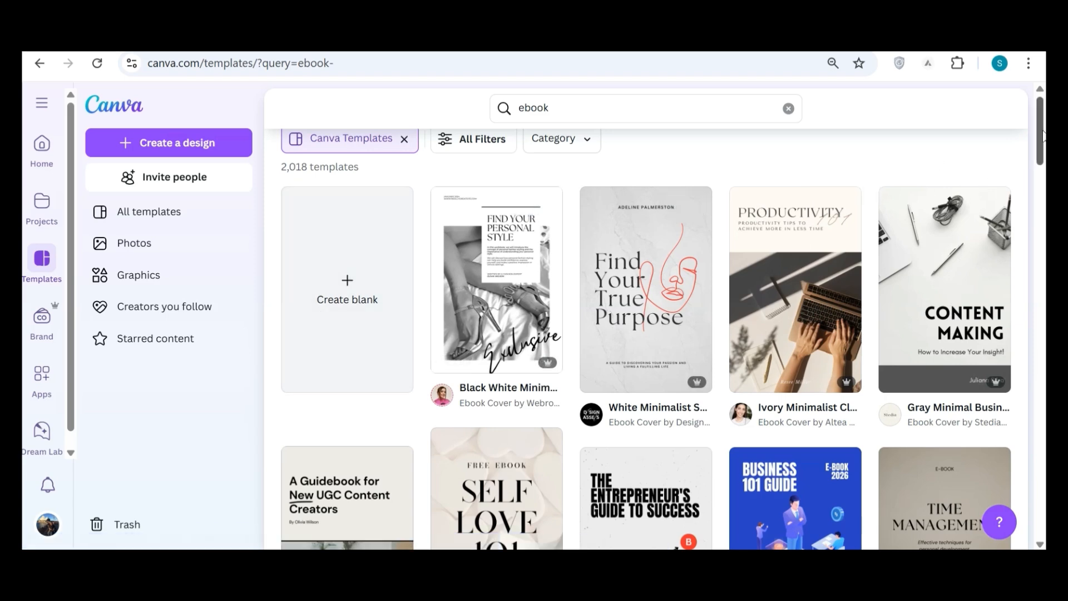
pyautogui.moveTo(1043, 135); pyautogui.dragTo(1043, 174)
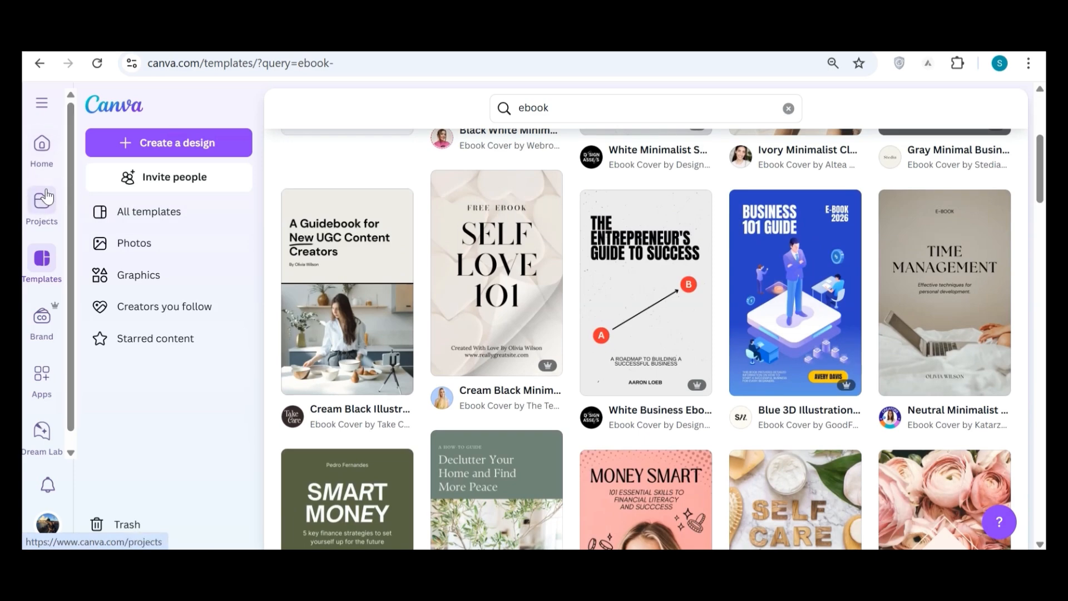
# Open the "How to start selling Digital Products" document from the Canva projects in the full editor.
pyautogui.click(39, 214)
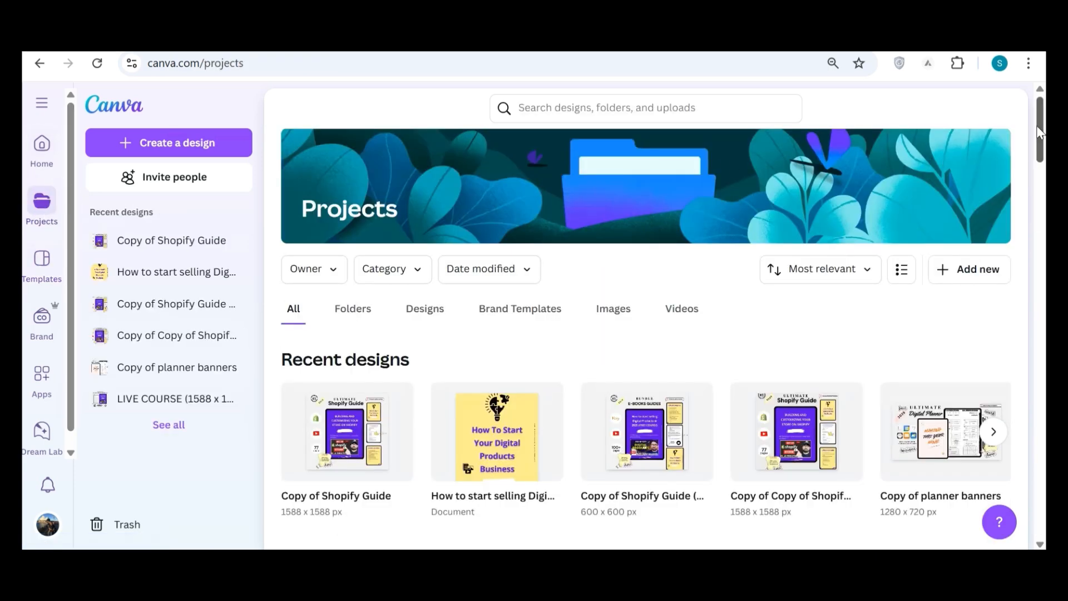
pyautogui.click(506, 452)
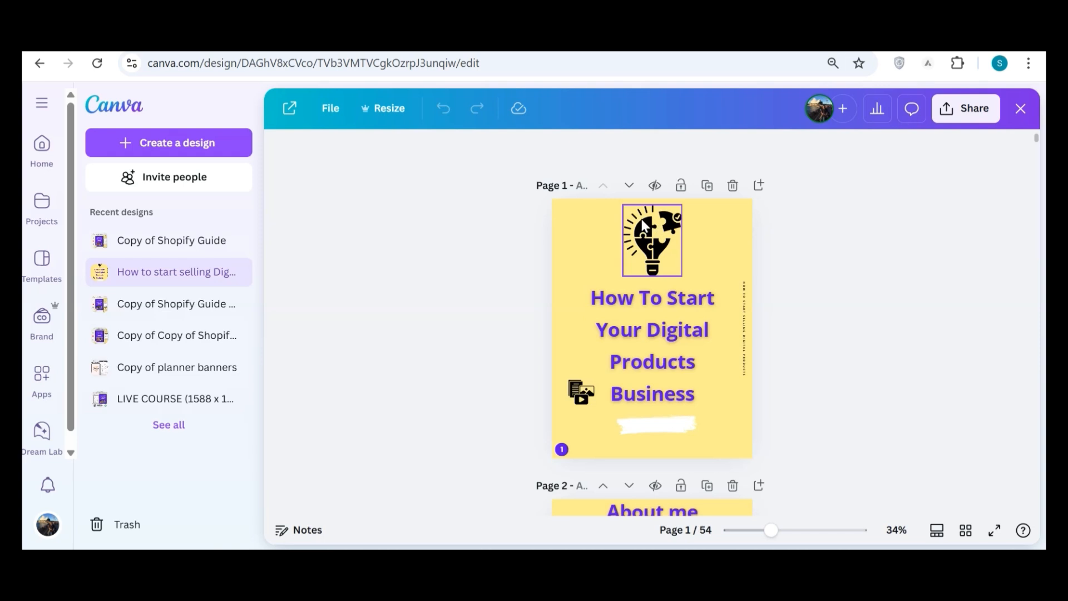
pyautogui.click(41, 106)
# View the full collection of recently used elements, leaving the design without adding any.
pyautogui.click(44, 206)
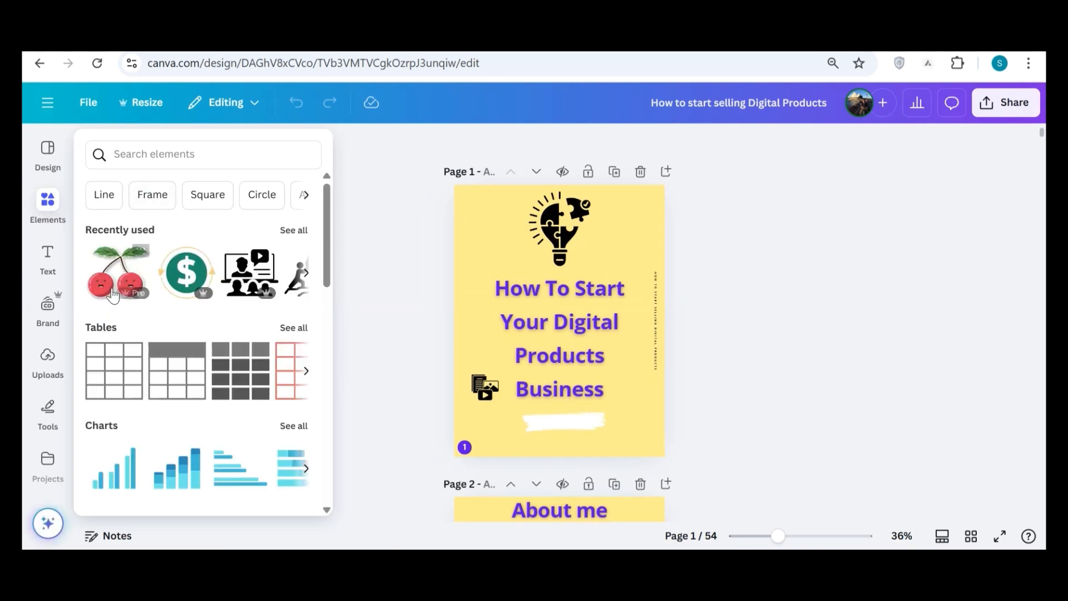
pyautogui.click(294, 229)
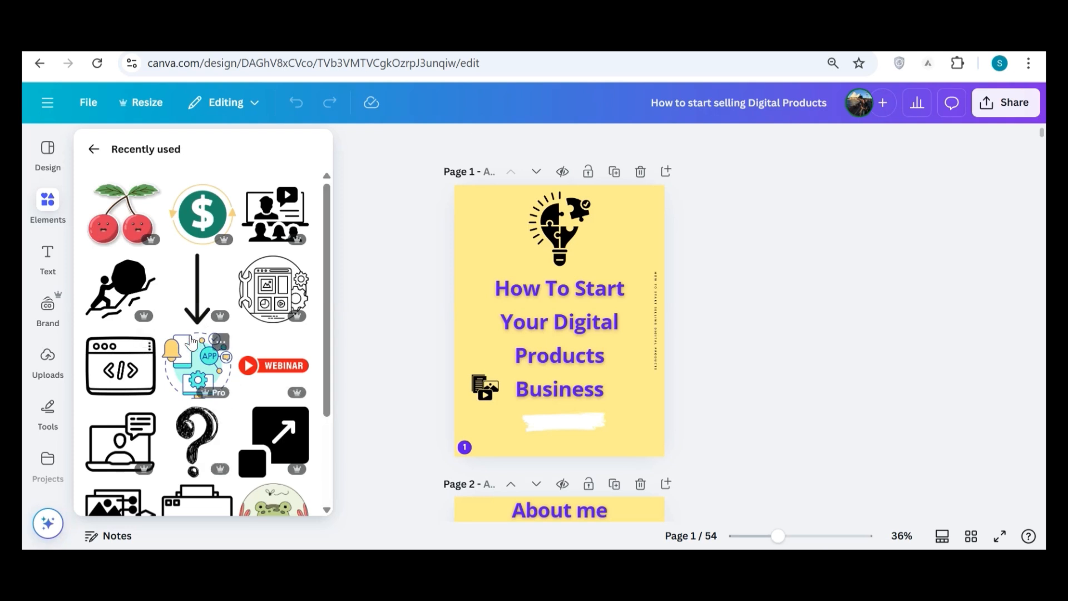
pyautogui.click(446, 296)
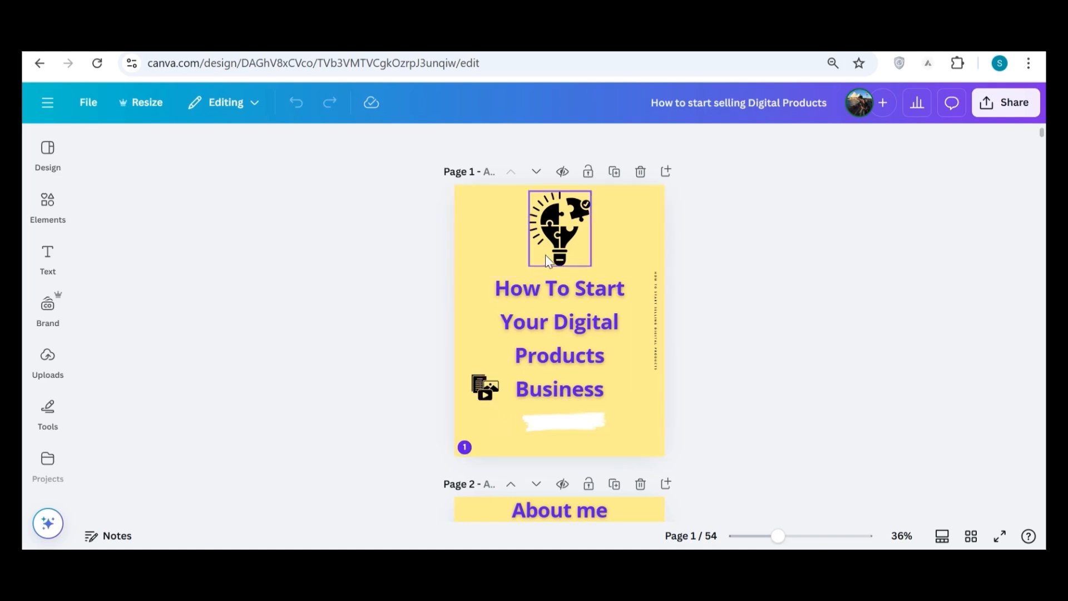
# View the background colour choices for the e-book's cover page, keeping its current colour.
pyautogui.click(477, 257)
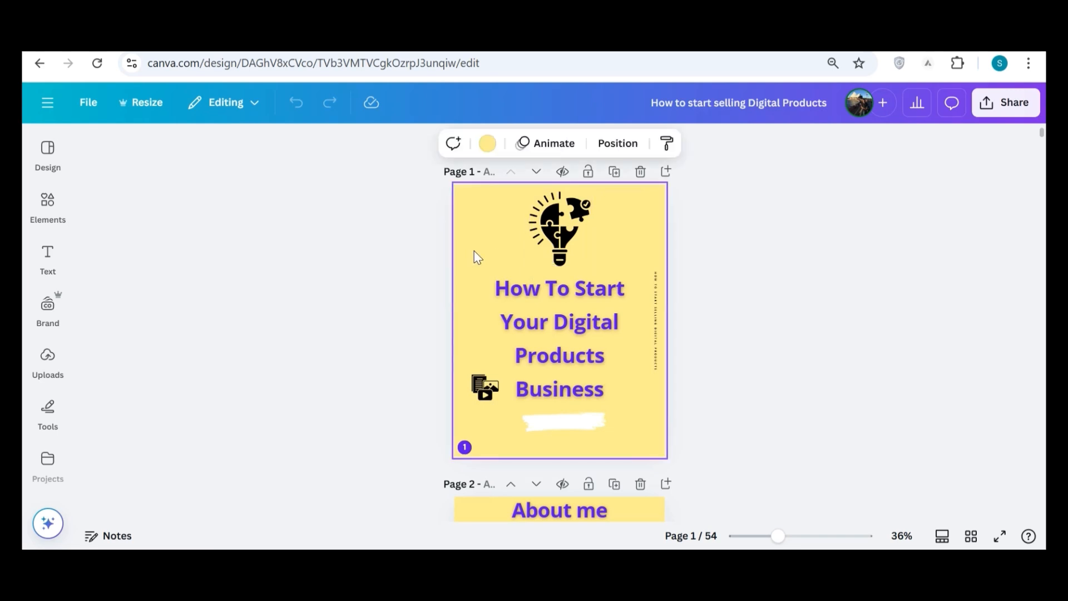
pyautogui.click(487, 143)
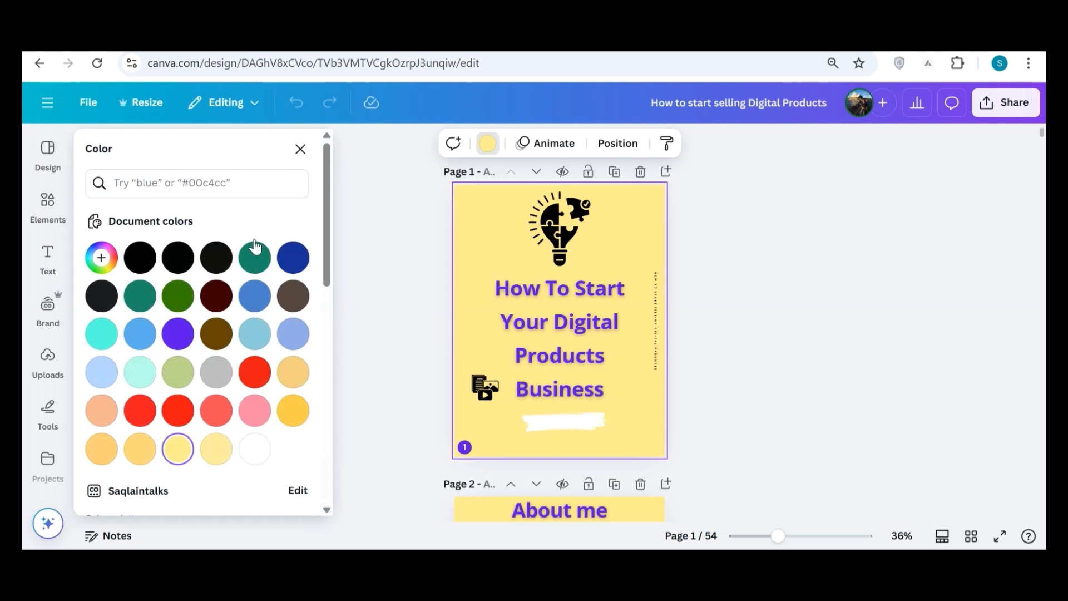
pyautogui.press('Escape')
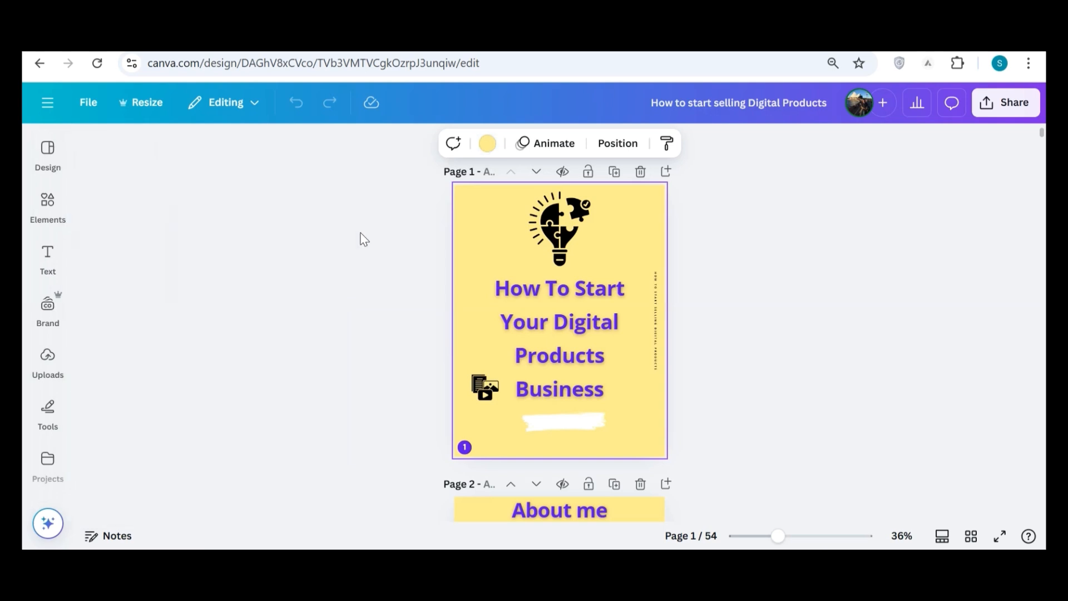
# Select the cover title to view its formatting options, and look through the text styles, font combinations and uploaded images.
pyautogui.click(523, 305)
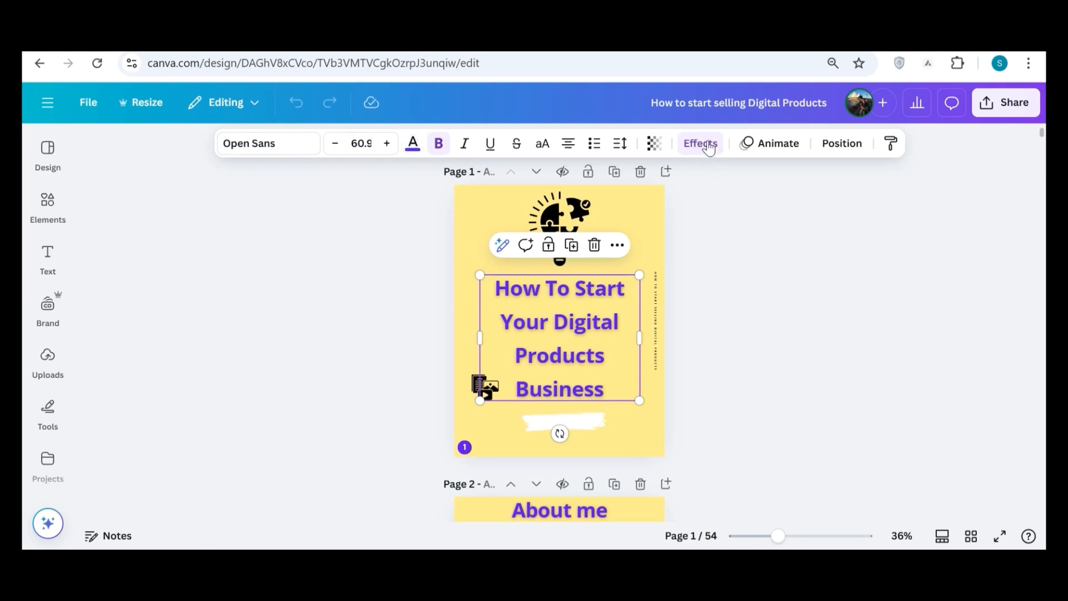
pyautogui.click(47, 255)
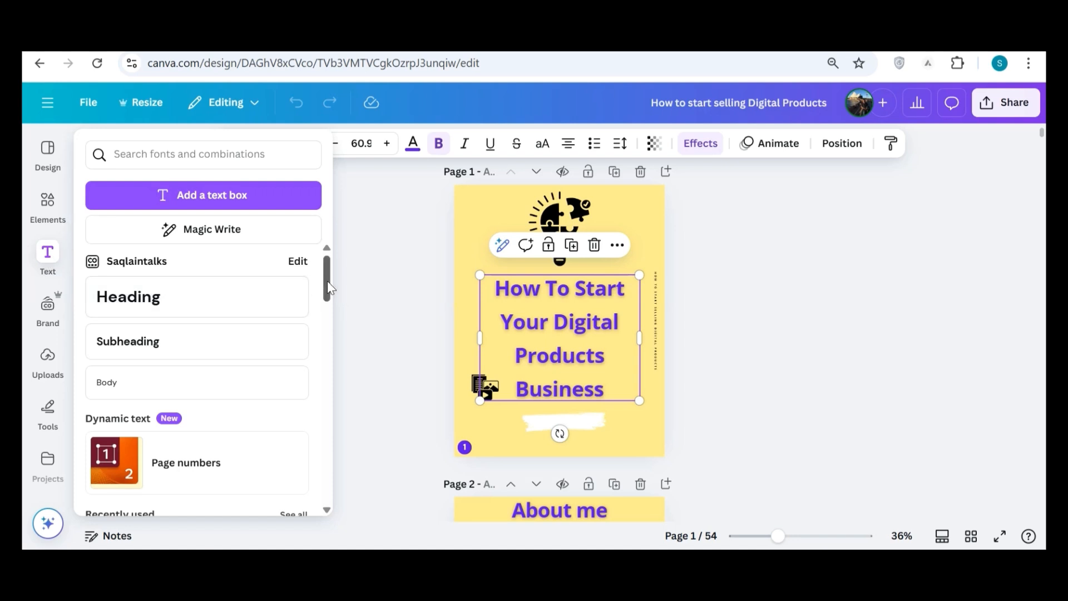
pyautogui.moveTo(327, 281); pyautogui.dragTo(326, 331)
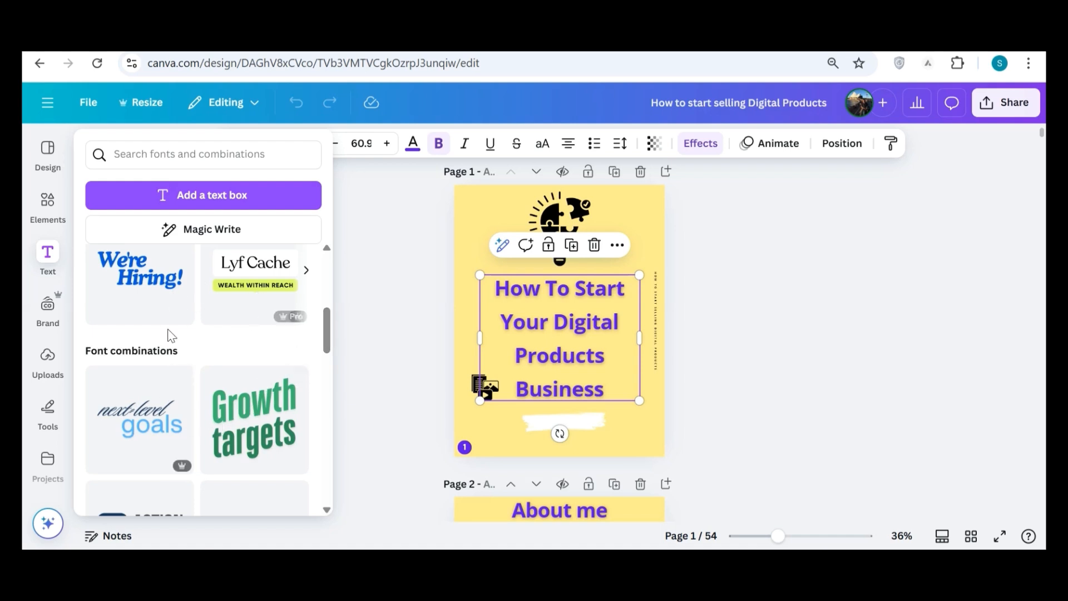
pyautogui.click(49, 358)
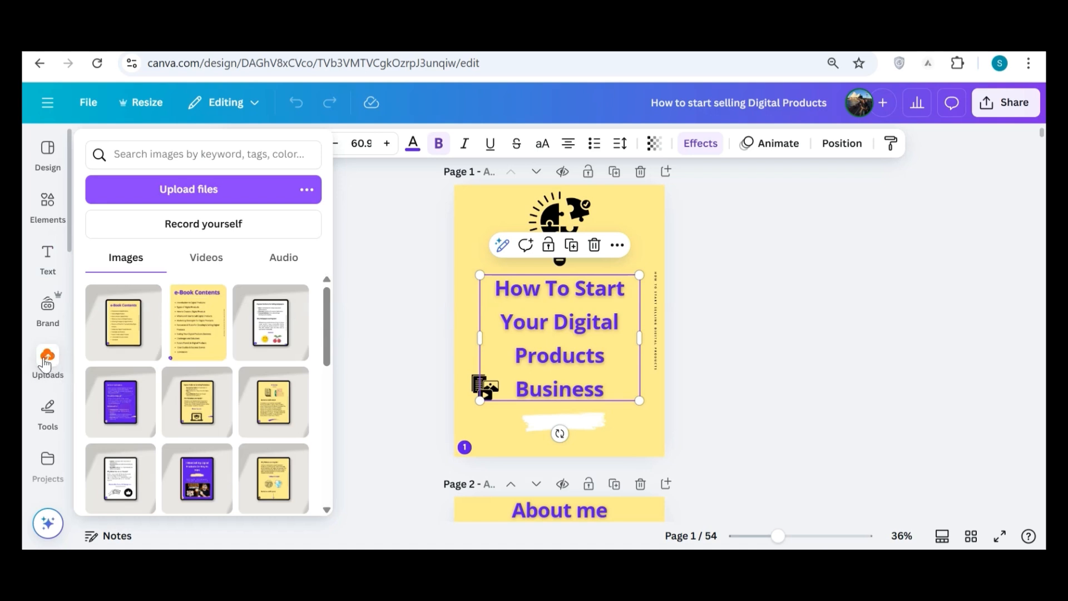
pyautogui.click(46, 362)
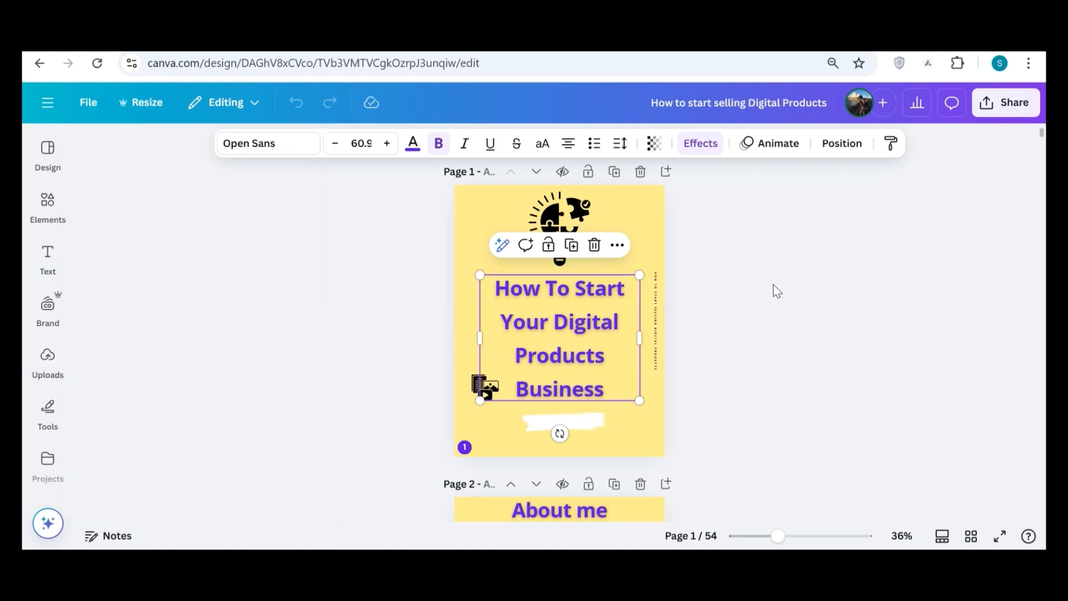
pyautogui.click(837, 290)
# Look through the e-book's opening pages, from the cover and contents list to the chapter on the benefits of digital products.
pyautogui.scroll(-5, 837, 290)
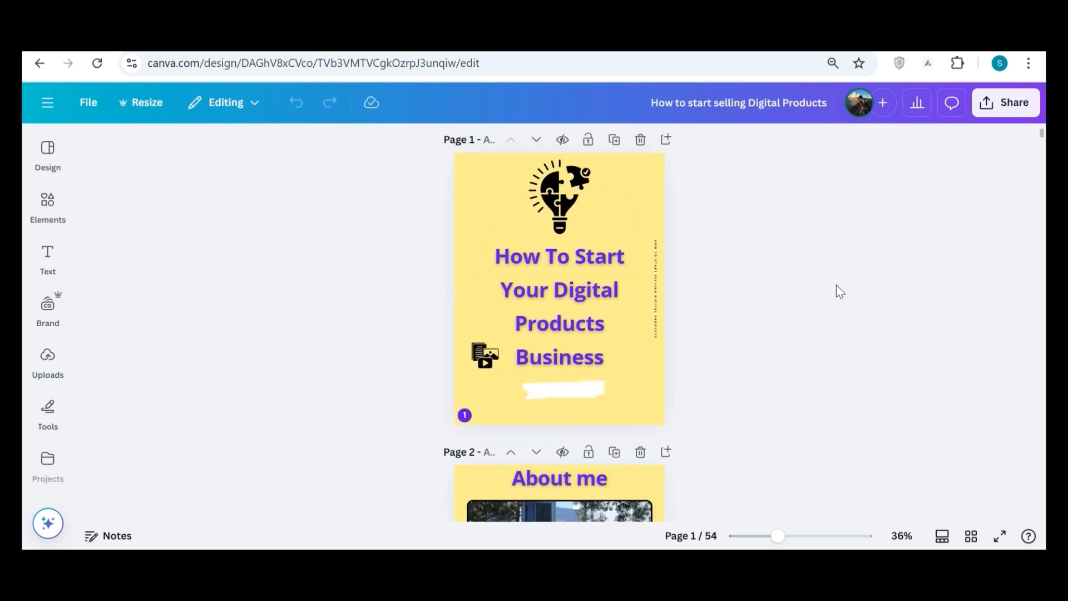
pyautogui.scroll(-10, 836, 286)
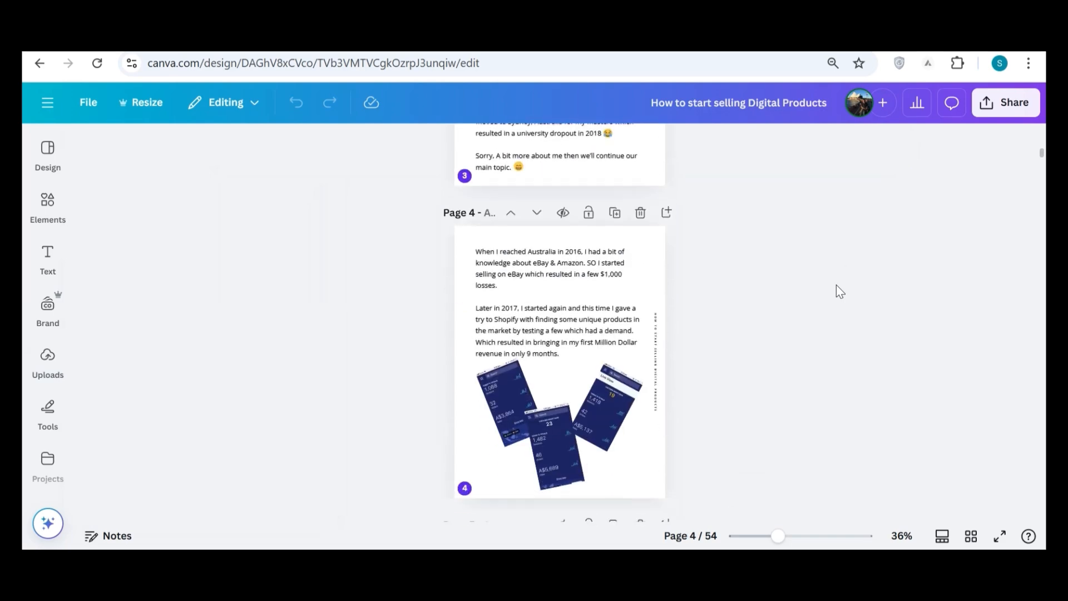
pyautogui.scroll(-6, 836, 286)
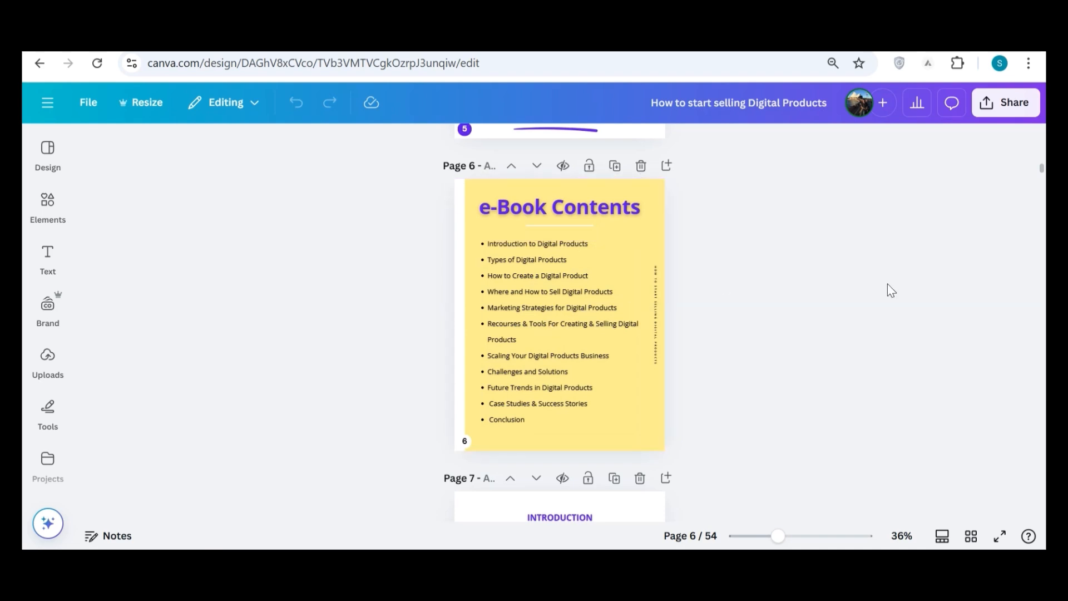
pyautogui.scroll(-5, 888, 286)
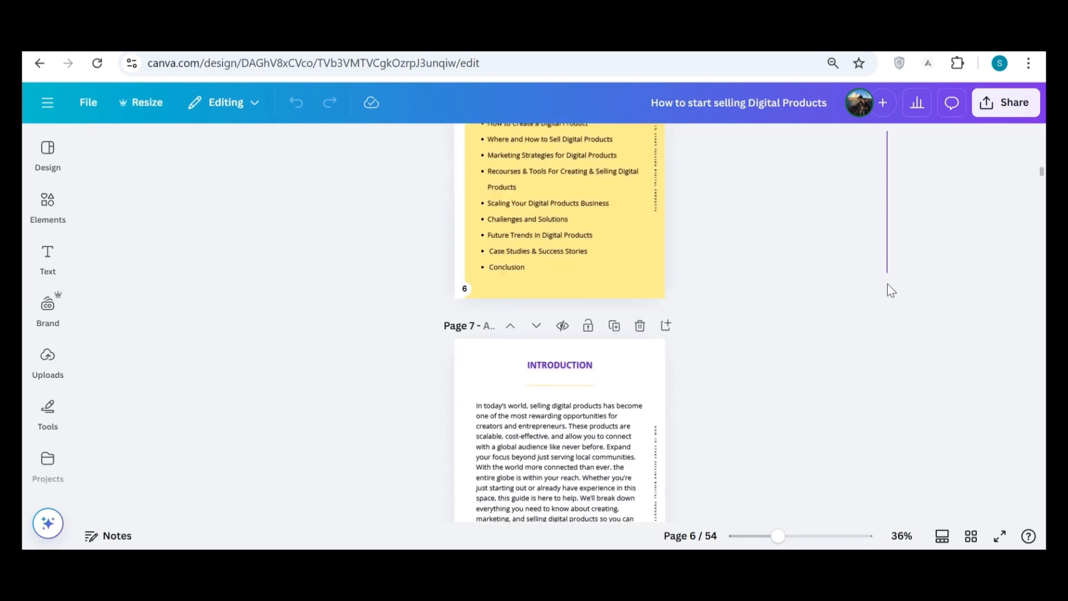
pyautogui.scroll(-7, 848, 347)
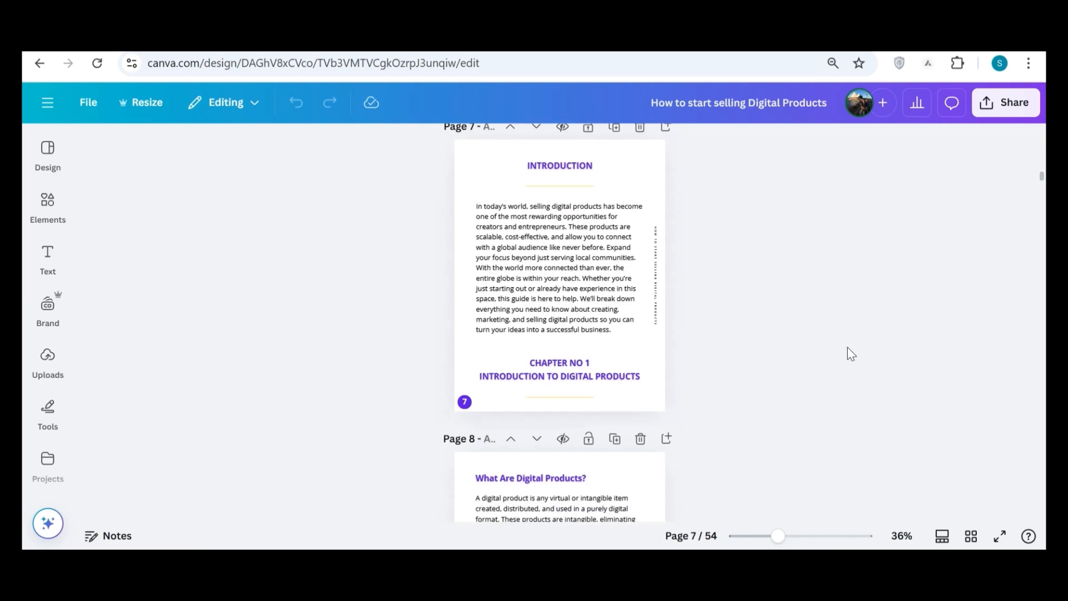
pyautogui.scroll(-4, 851, 354)
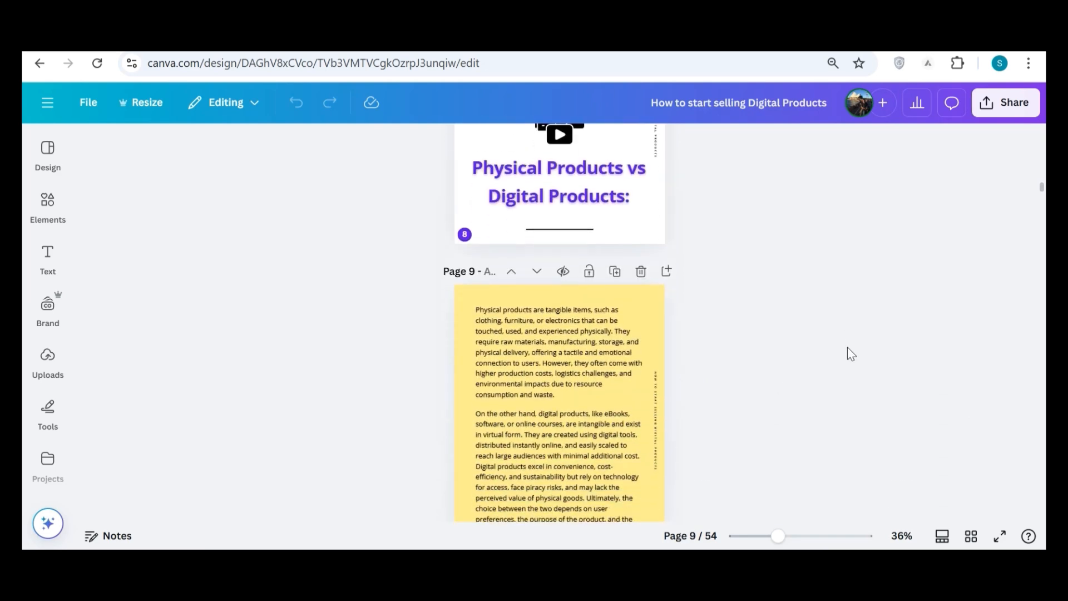
pyautogui.scroll(-6, 851, 354)
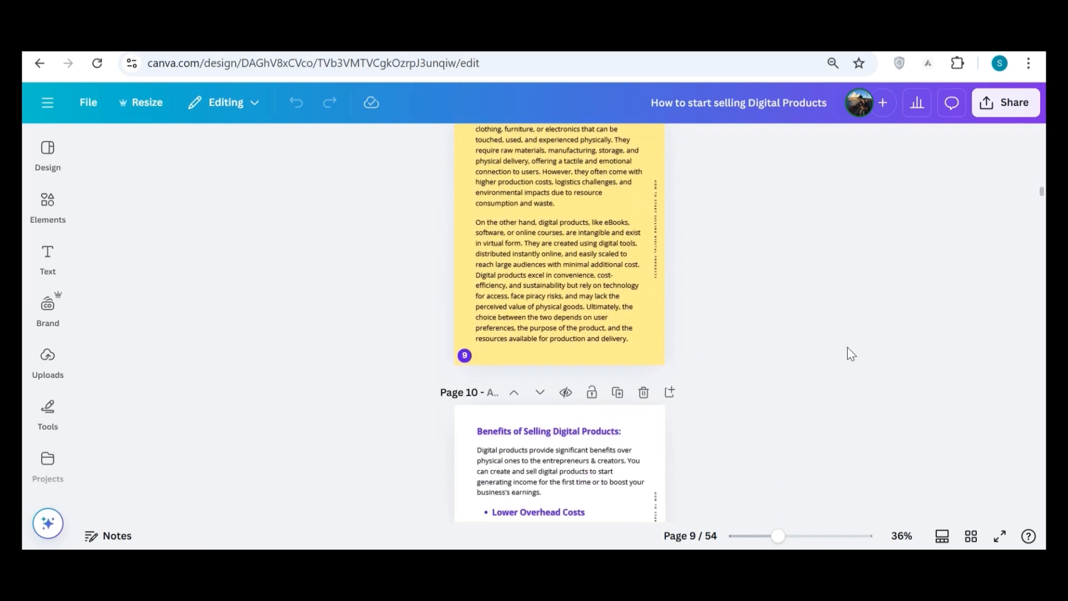
pyautogui.scroll(-13, 852, 353)
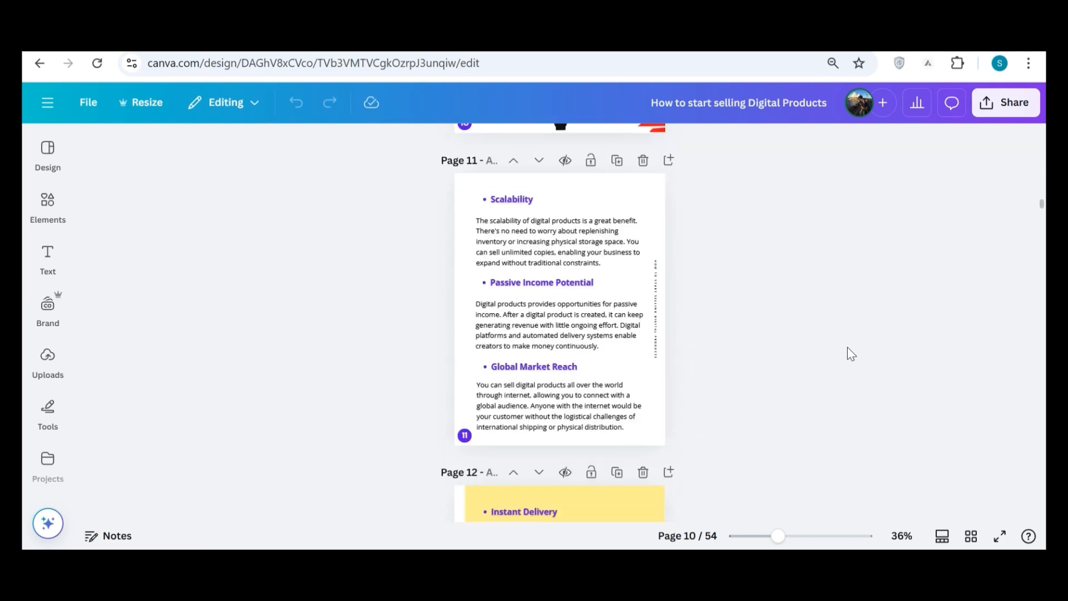
# Examine the e-book's middle pages, covering the embedded video courses, e-books, wallpapers and the start of the stickers section.
pyautogui.scroll(-4, 852, 354)
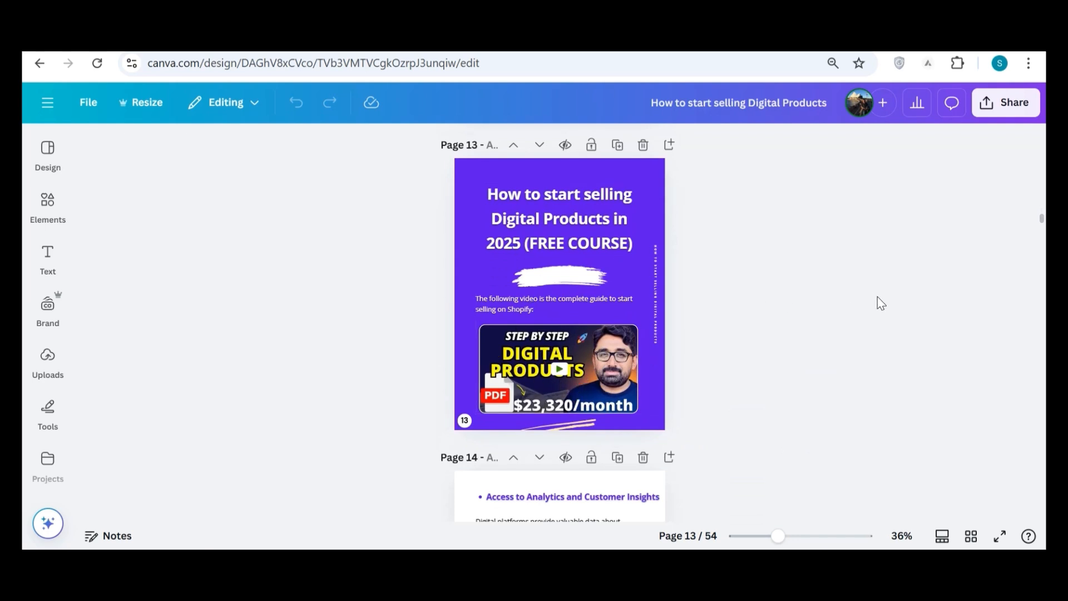
pyautogui.scroll(-20, 877, 298)
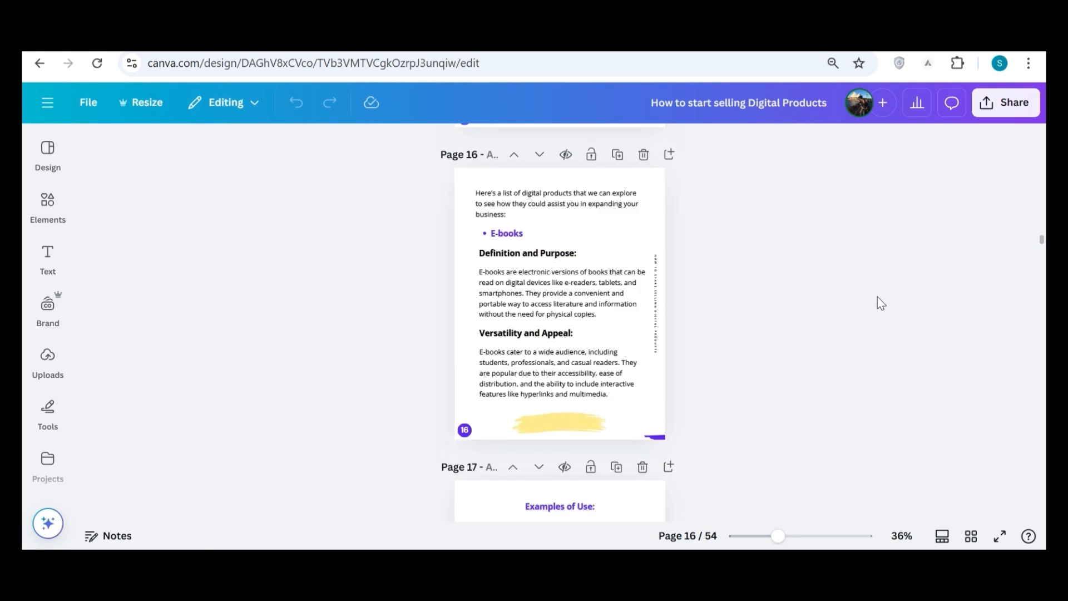
pyautogui.scroll(-1, 878, 297)
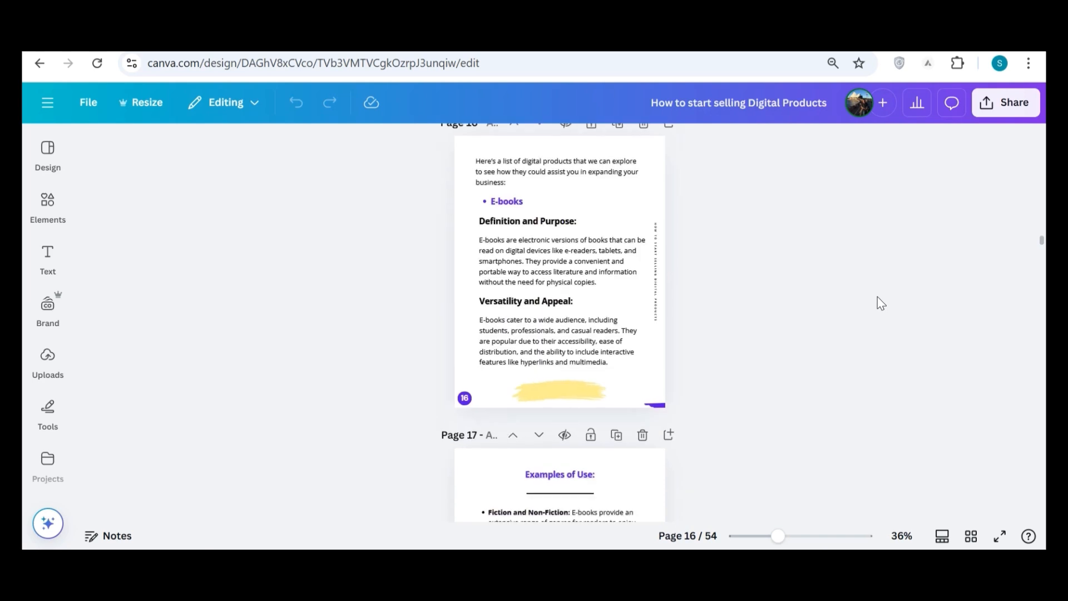
pyautogui.scroll(-2, 877, 297)
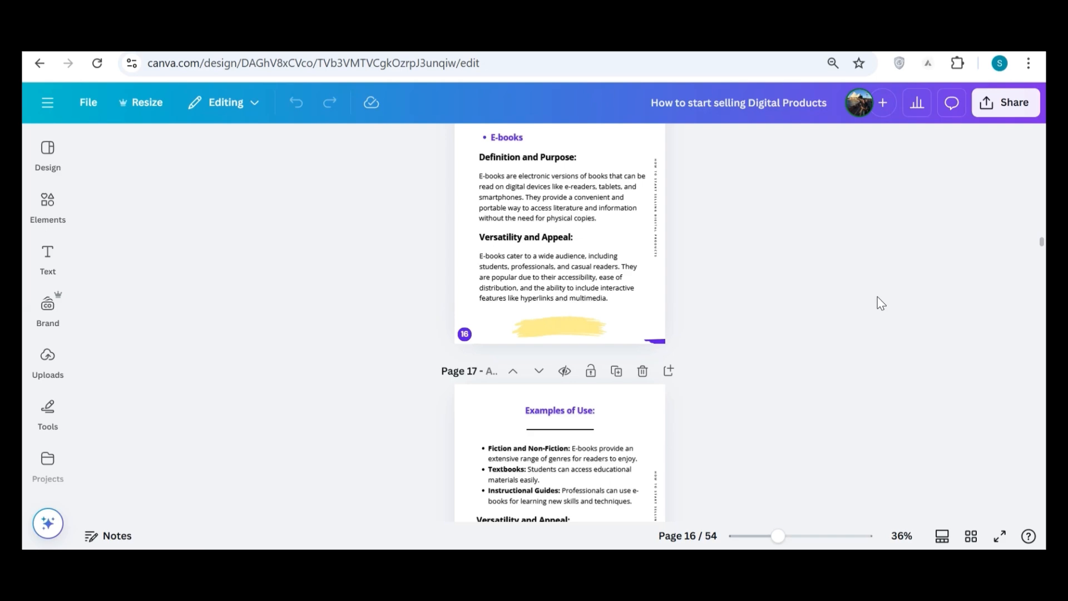
pyautogui.scroll(-10, 877, 296)
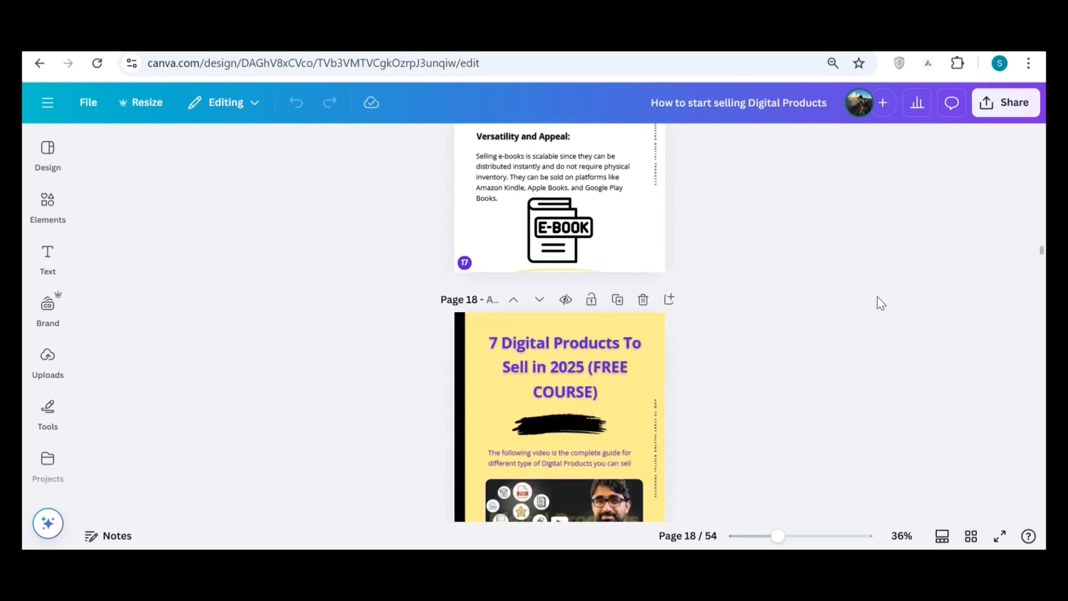
pyautogui.scroll(-12, 878, 297)
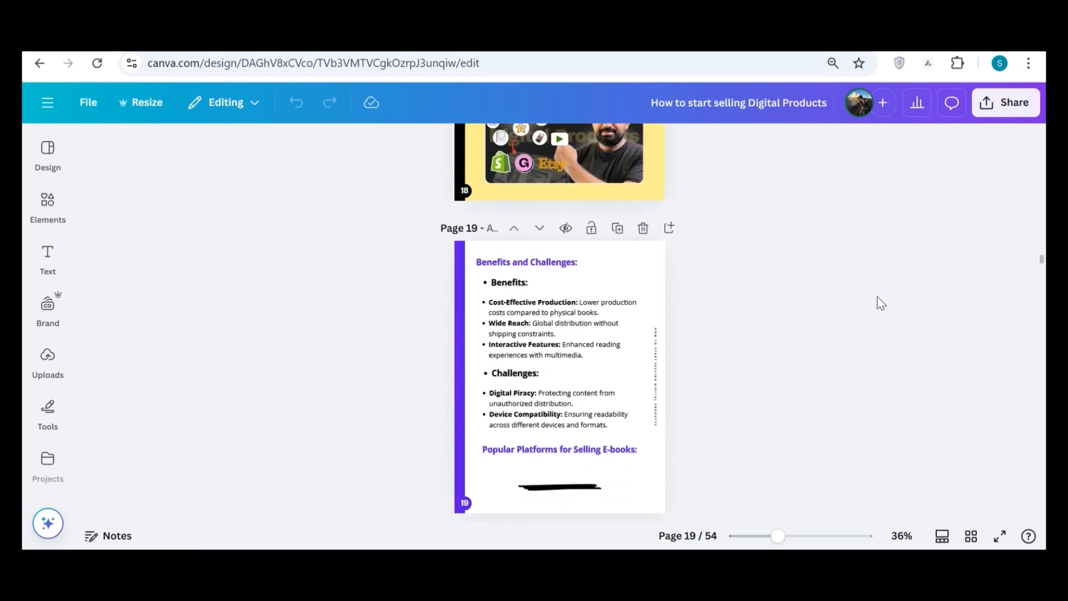
pyautogui.scroll(-5, 877, 296)
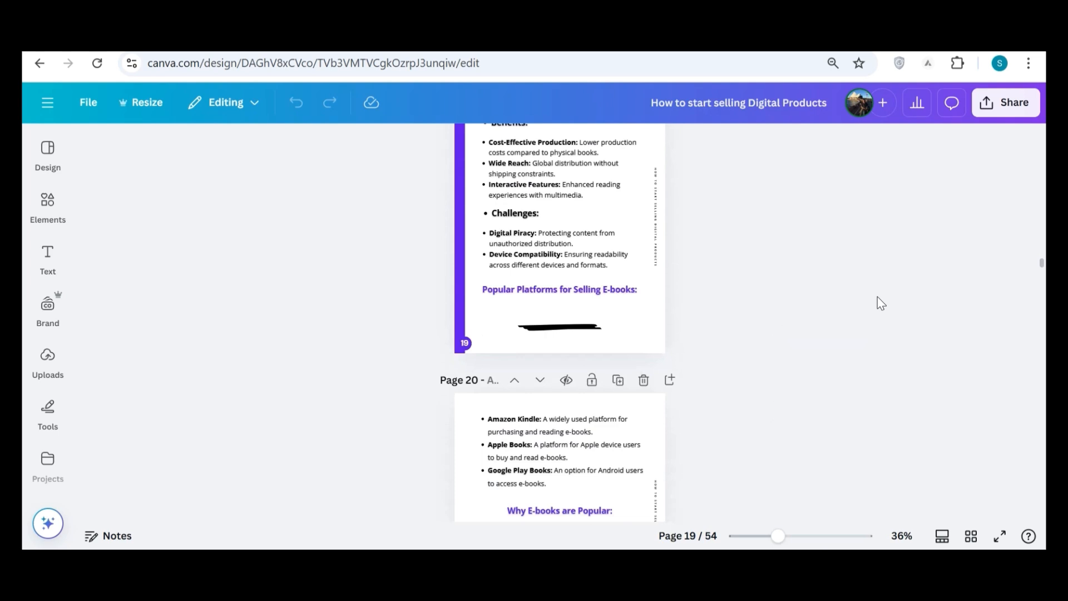
pyautogui.scroll(-8, 877, 296)
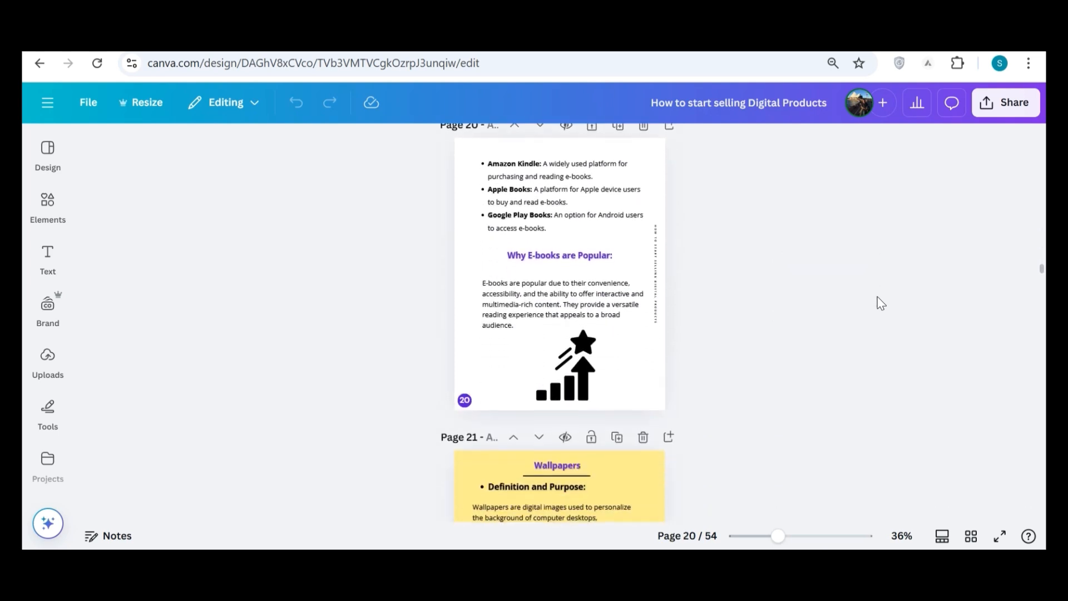
pyautogui.scroll(-6, 876, 298)
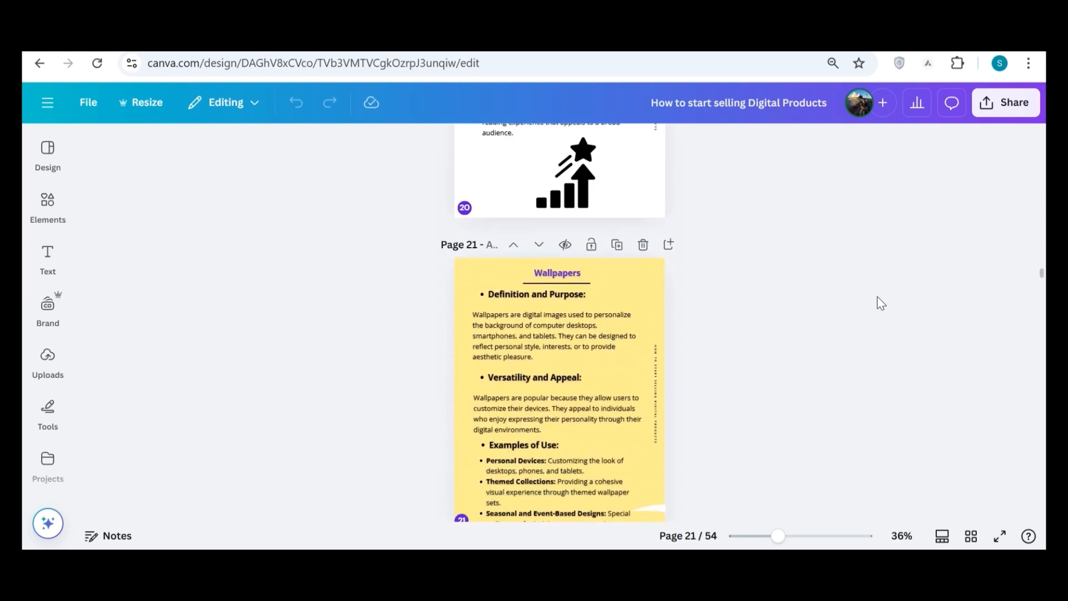
pyautogui.scroll(-20, 877, 297)
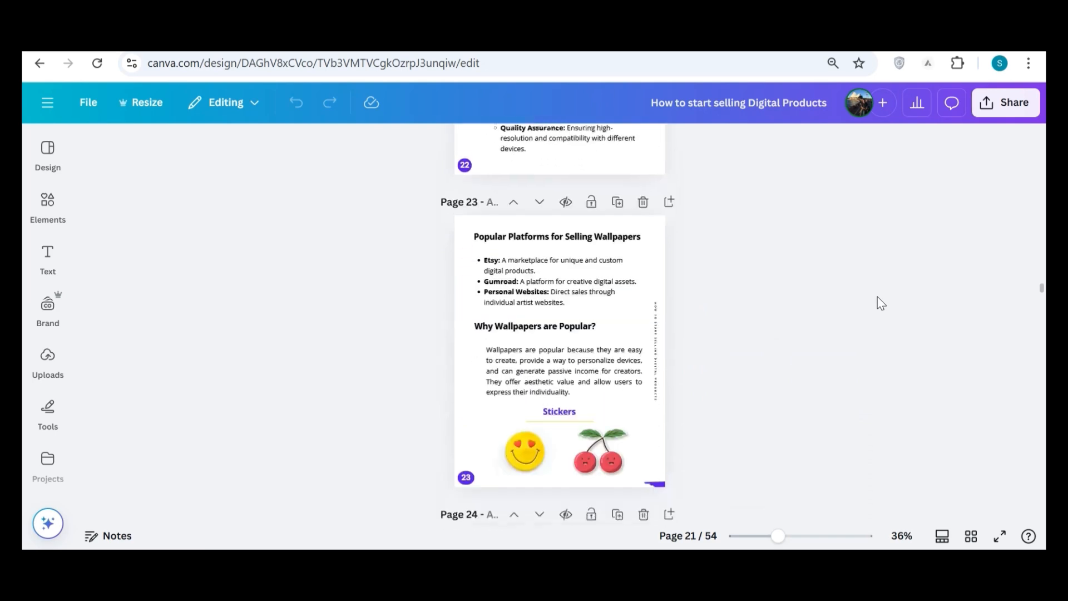
pyautogui.scroll(-1, 878, 297)
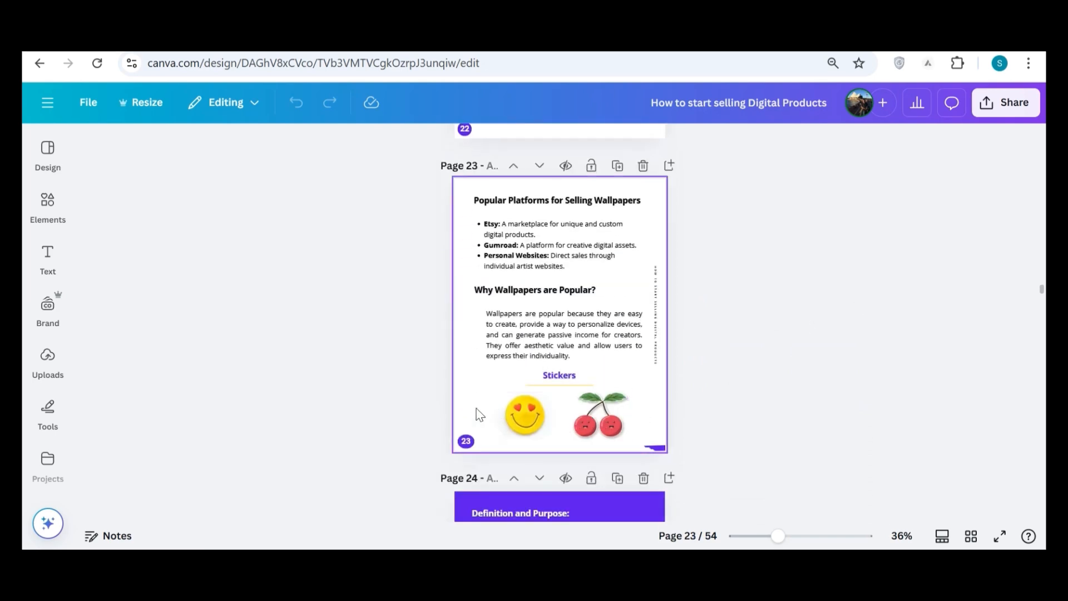
# Check the sticker and worksheet pages, and look through the recently used elements without adding any to the design.
pyautogui.click(50, 222)
pyautogui.scroll(-9, 800, 310)
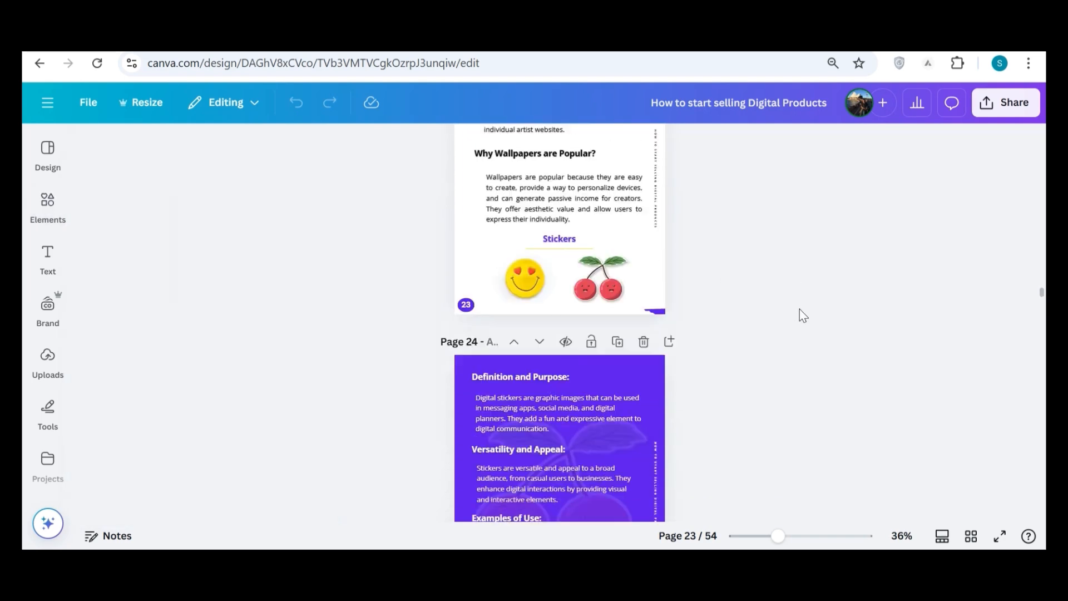
pyautogui.scroll(-5, 801, 312)
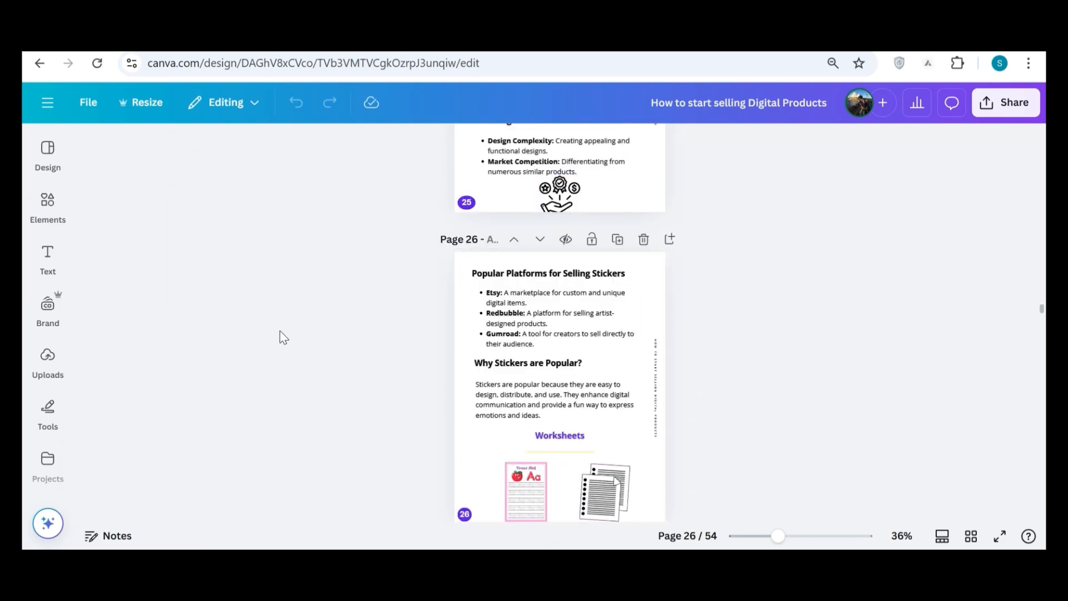
pyautogui.click(47, 205)
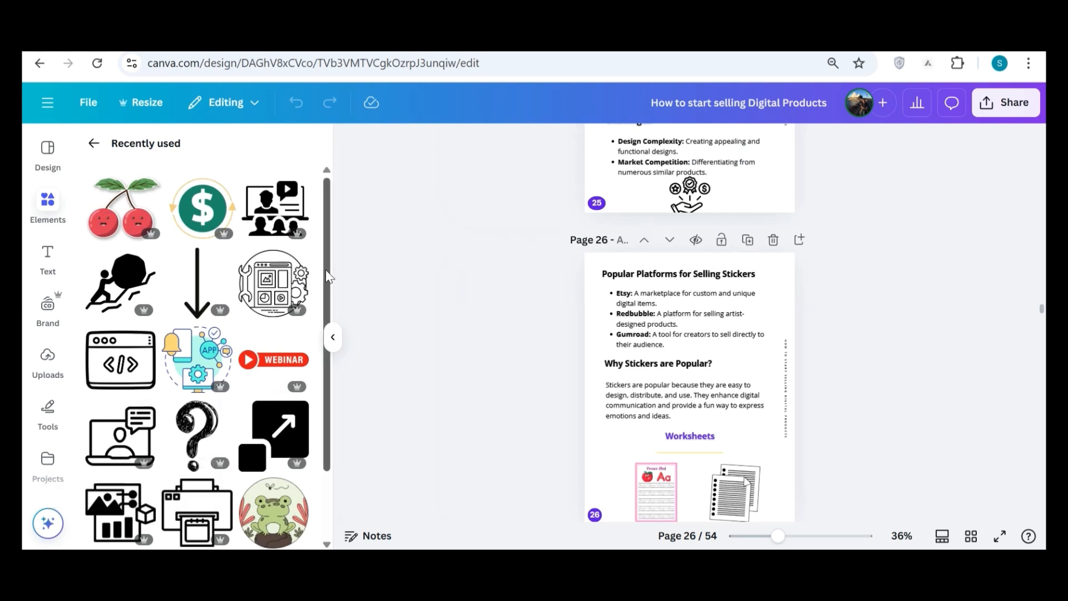
pyautogui.scroll(-2, 327, 275)
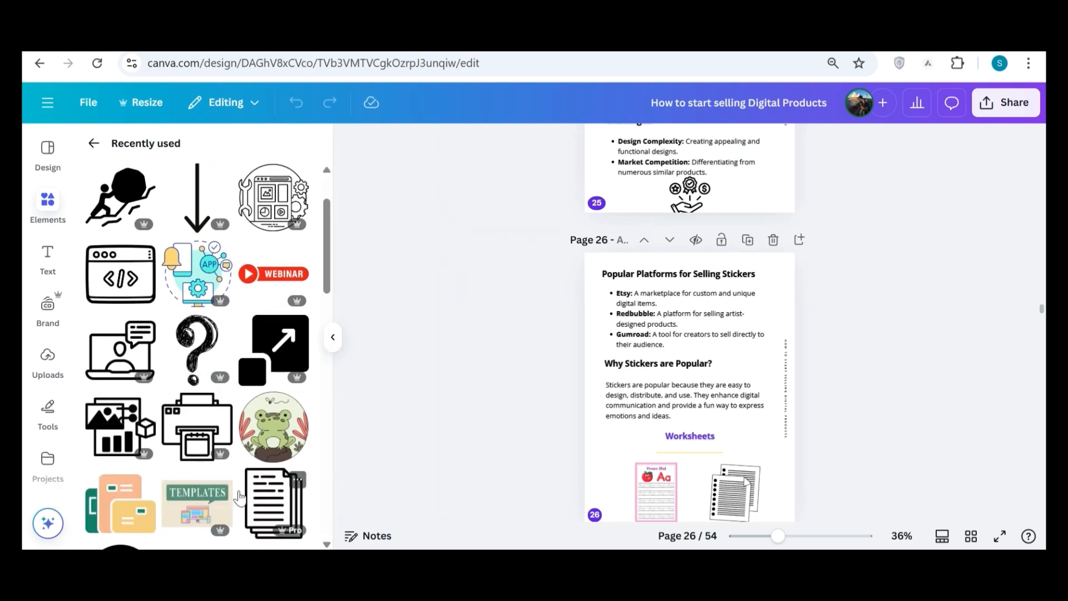
pyautogui.moveTo(327, 278); pyautogui.dragTo(320, 362)
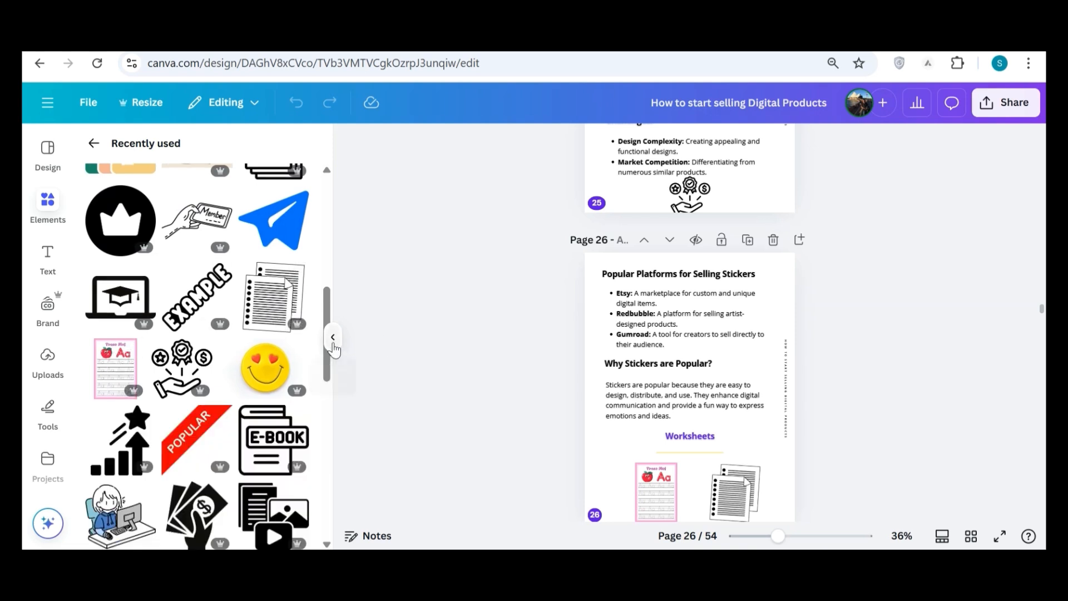
pyautogui.click(333, 341)
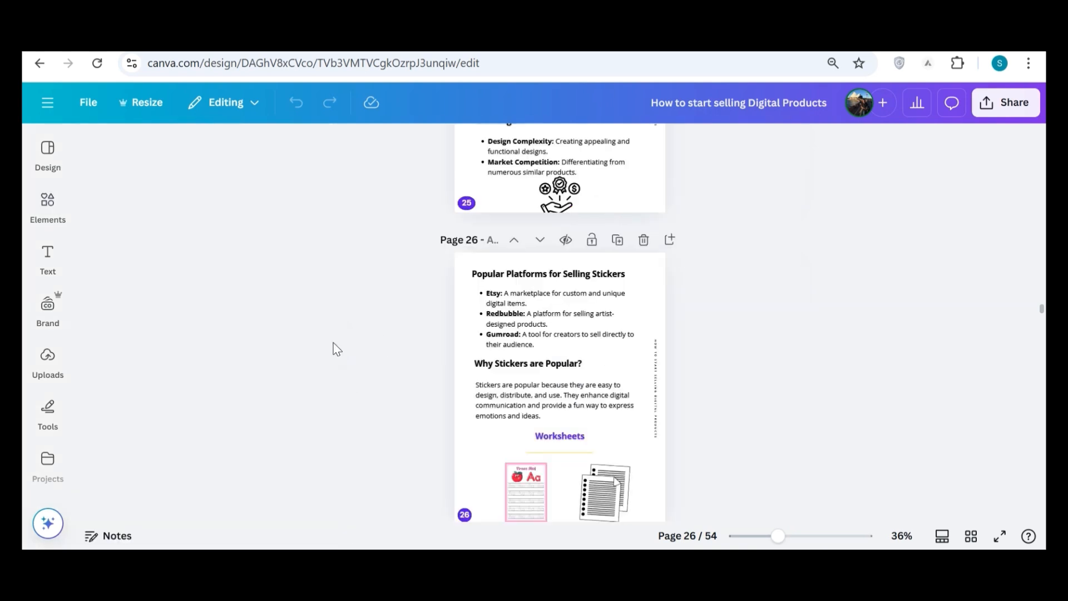
# View the e-book's download options with PDF Standard as the file type, and leave them without downloading.
pyautogui.click(1015, 115)
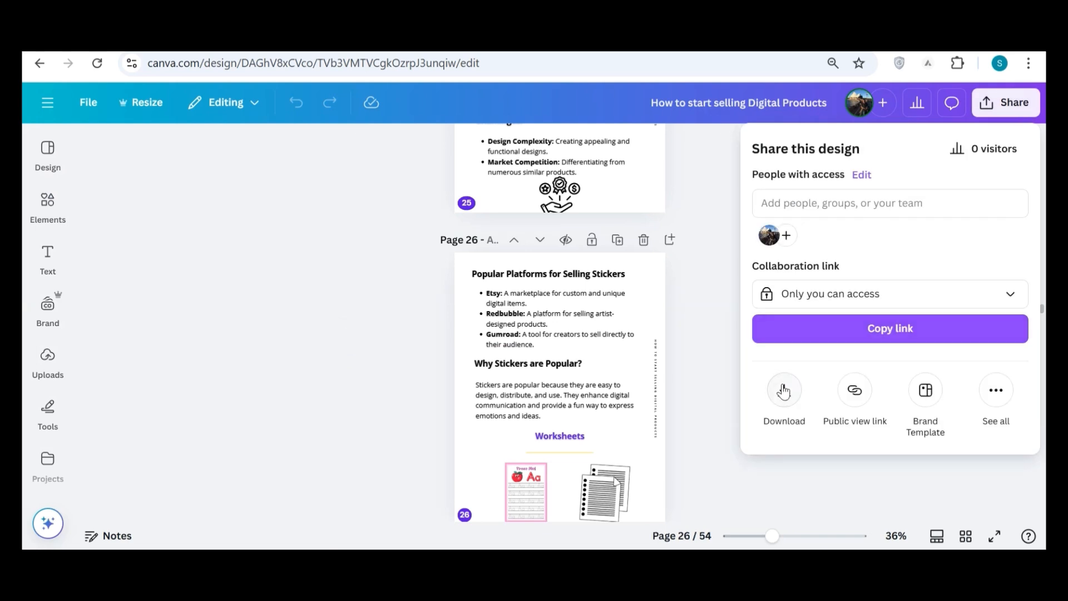
pyautogui.click(784, 392)
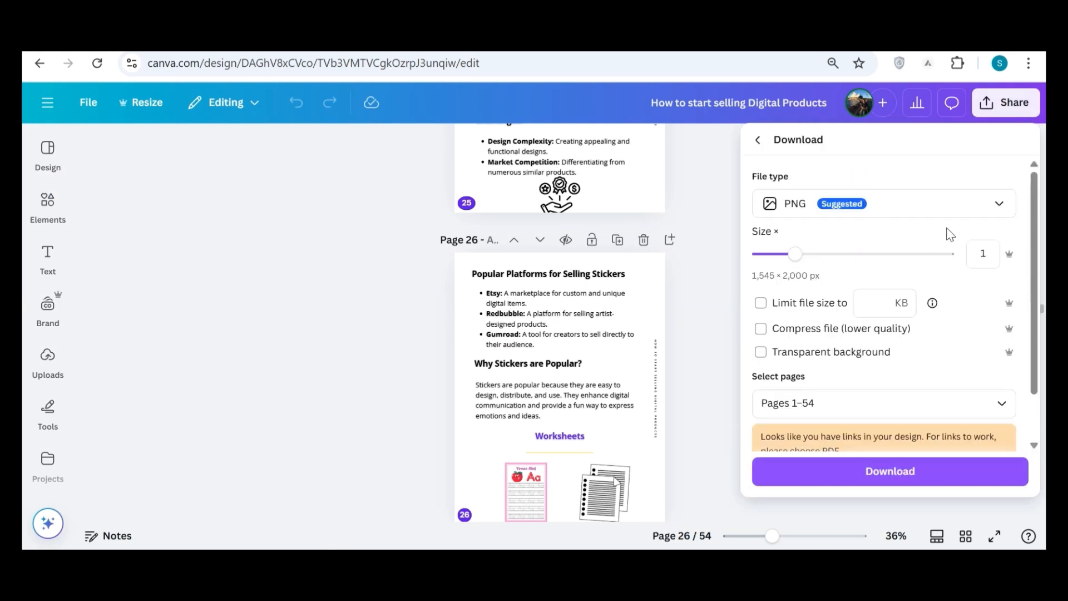
pyautogui.click(912, 213)
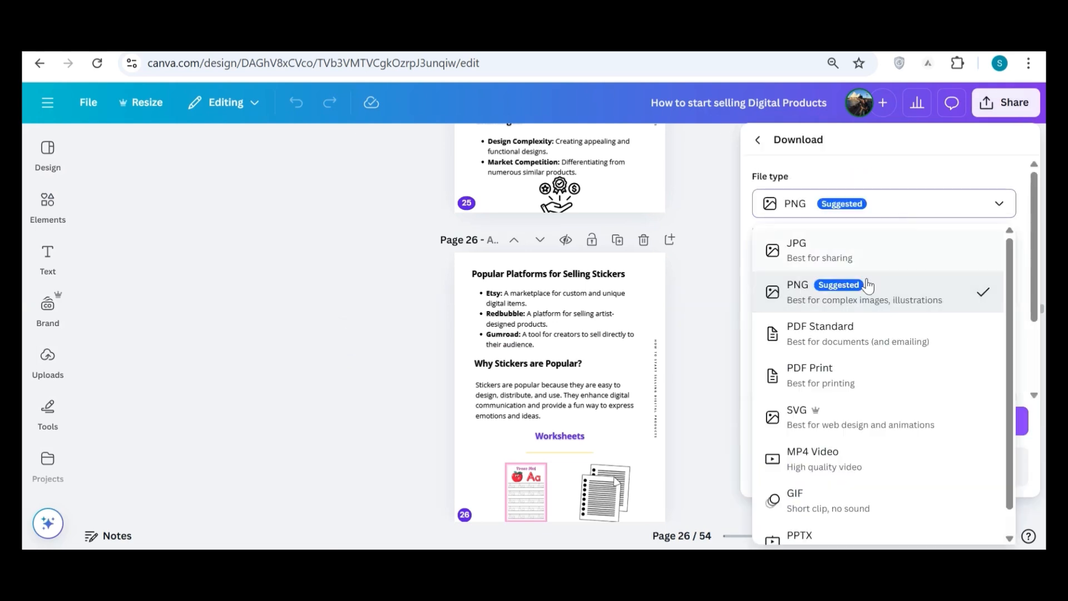
pyautogui.click(833, 349)
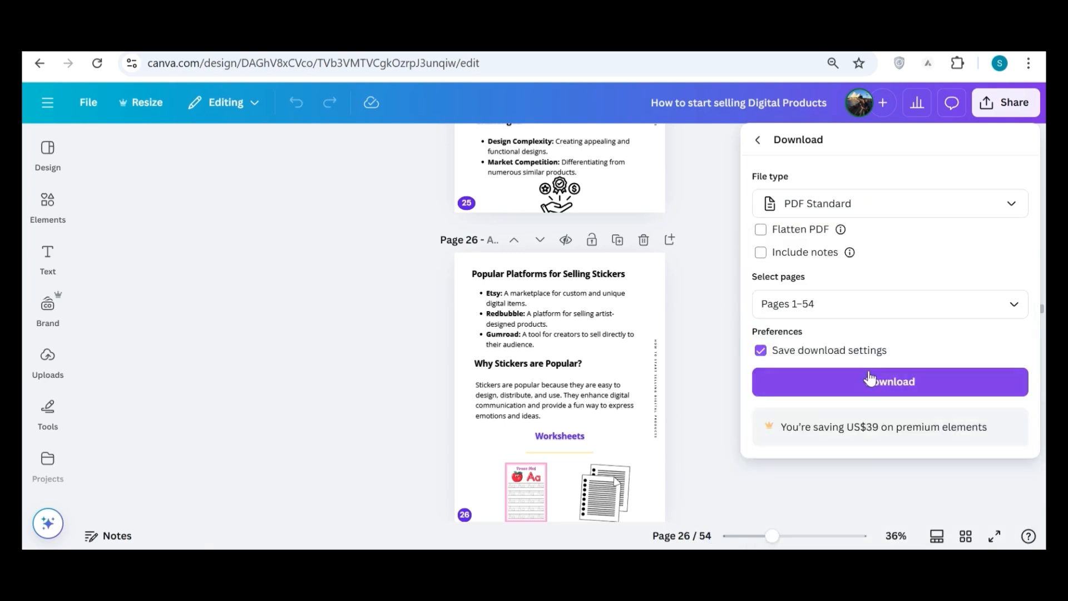
pyautogui.click(719, 352)
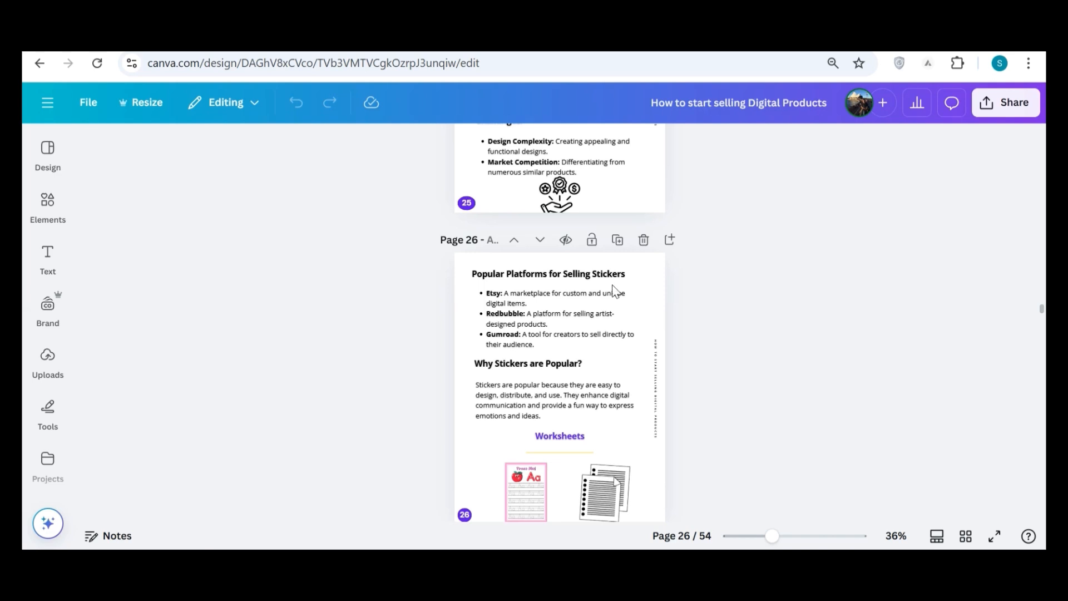
# Switch to the Gumroad products page and start creating a new product.
pyautogui.click(339, 39)
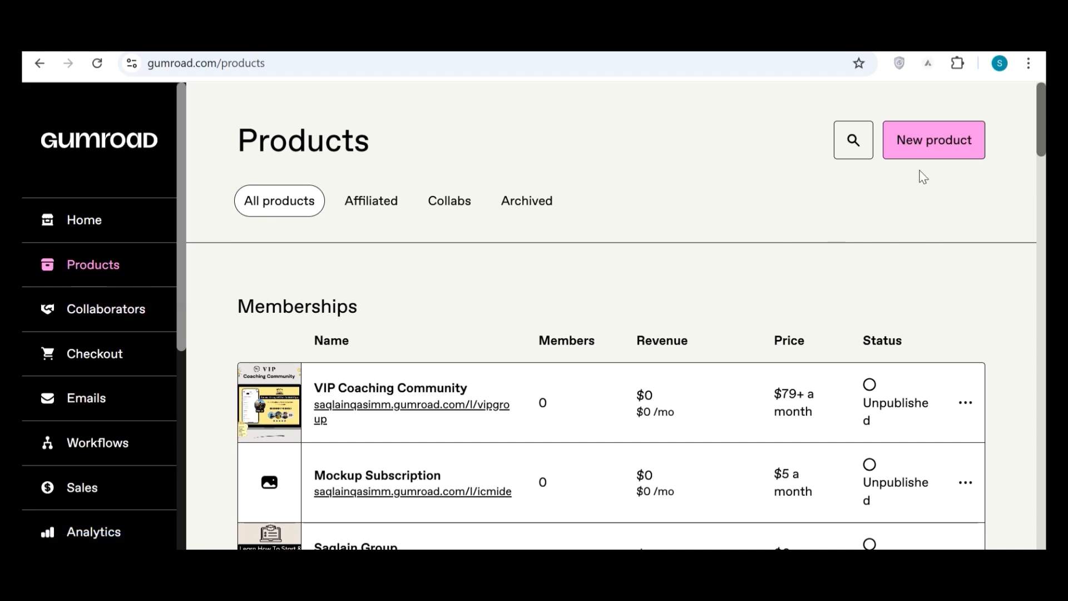
pyautogui.click(939, 146)
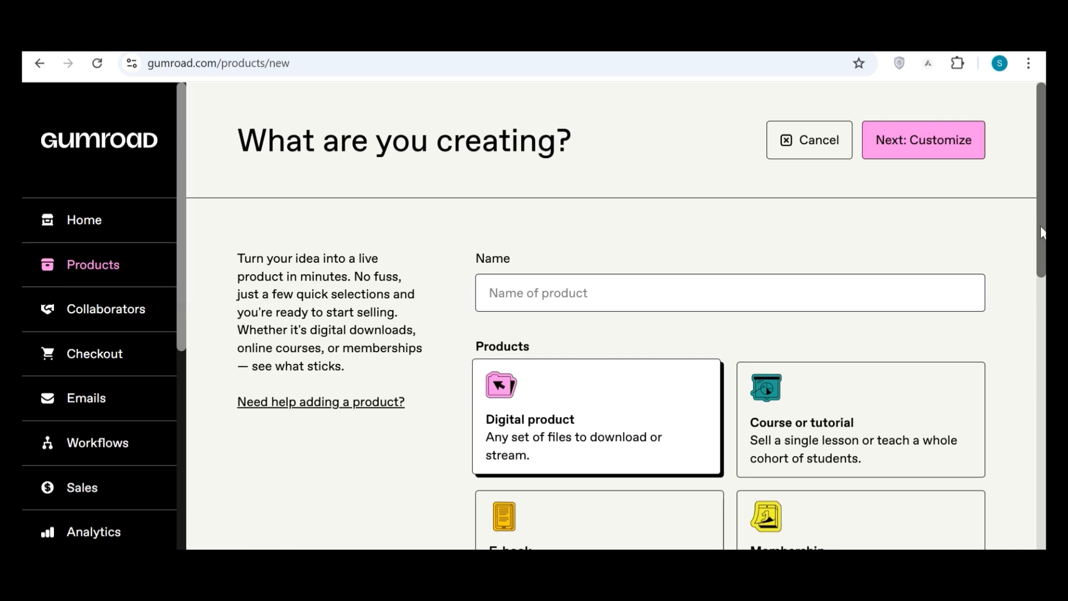
# Look through the product and service types offered for the new listing, and activate its empty price field.
pyautogui.scroll(-2, 1041, 245)
pyautogui.scroll(-2, 959, 327)
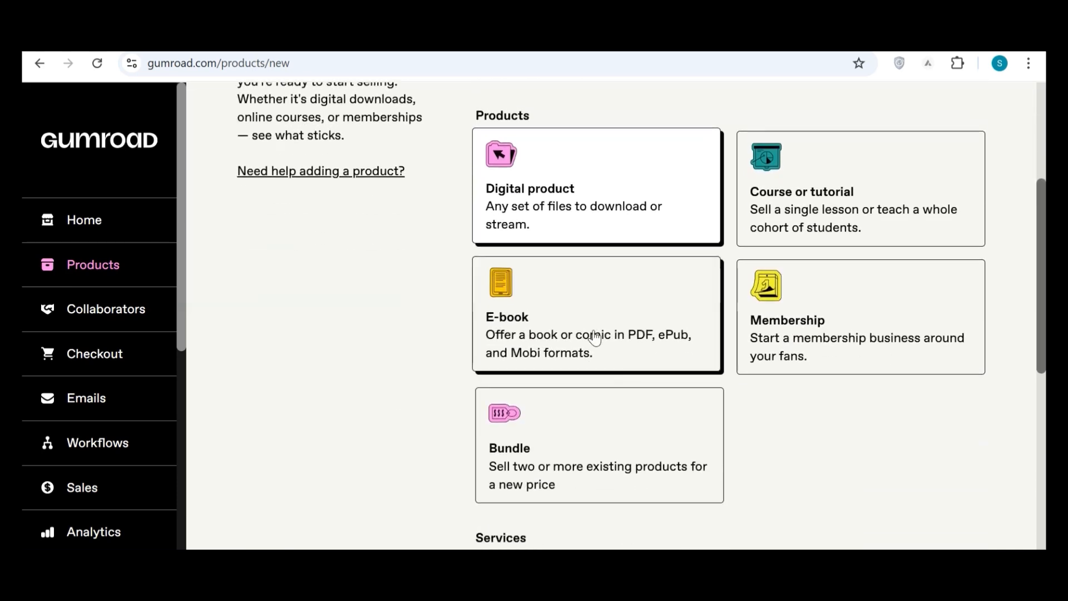
pyautogui.scroll(-7, 581, 340)
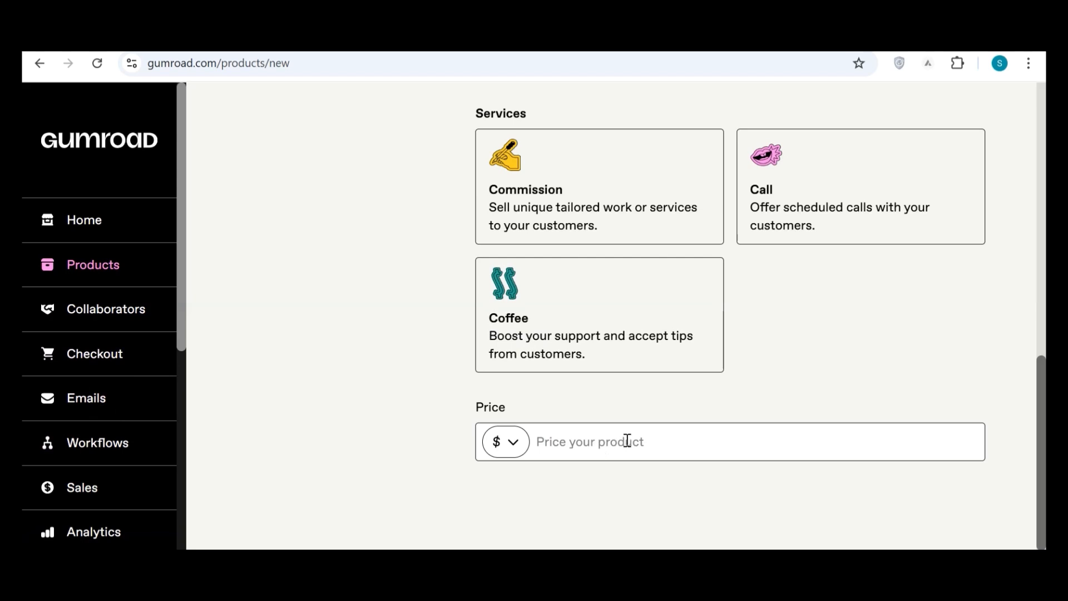
pyautogui.click(573, 445)
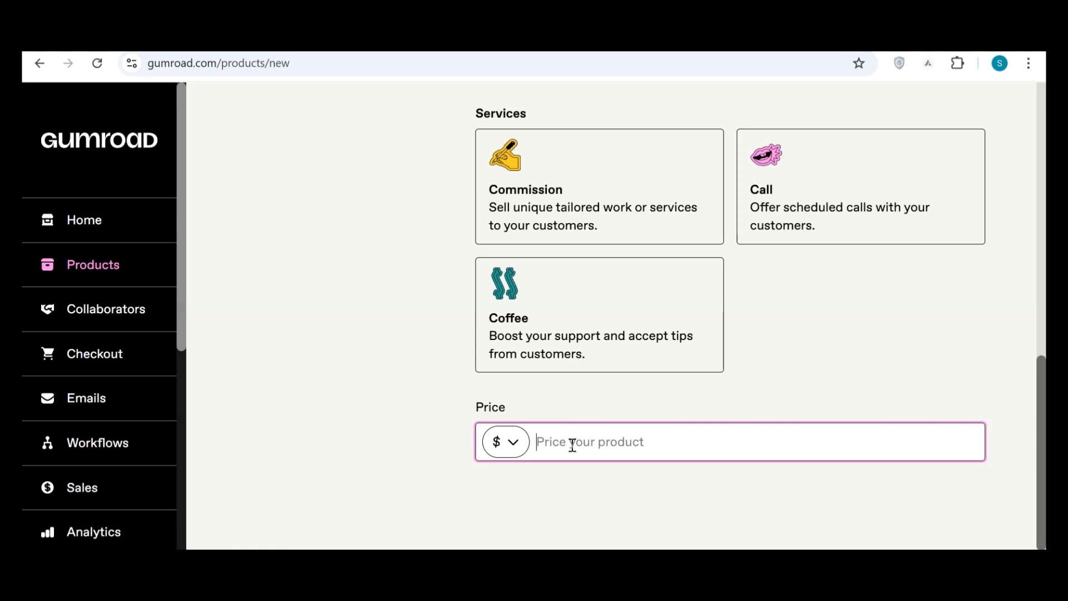
# Open the existing product "Digital Products & Shopify Guides (Updated 2025)" for editing and read the first part of its description.
pyautogui.click(93, 265)
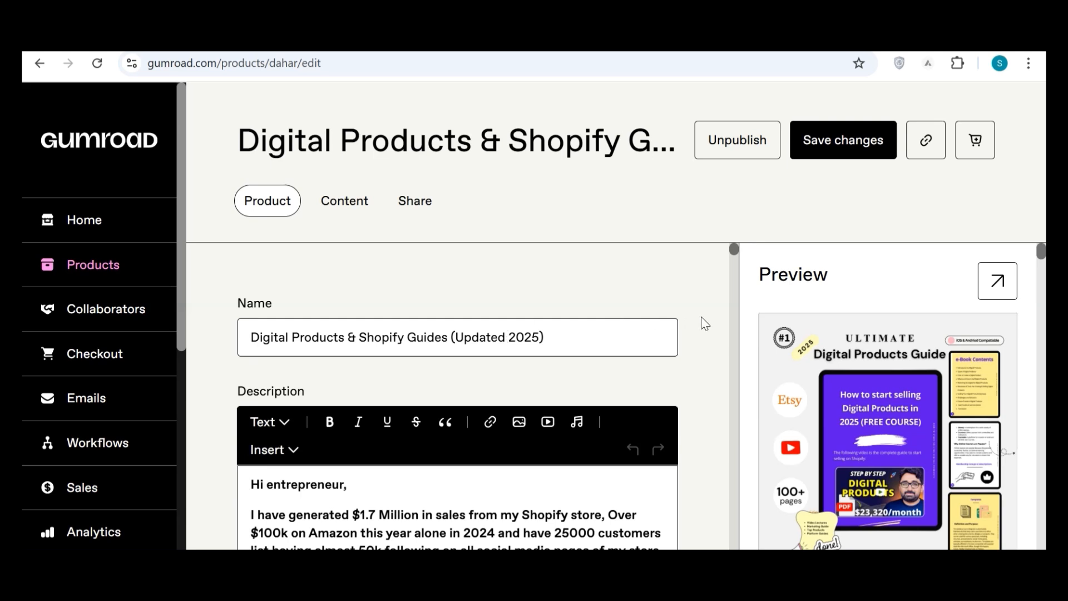
pyautogui.scroll(-3, 705, 323)
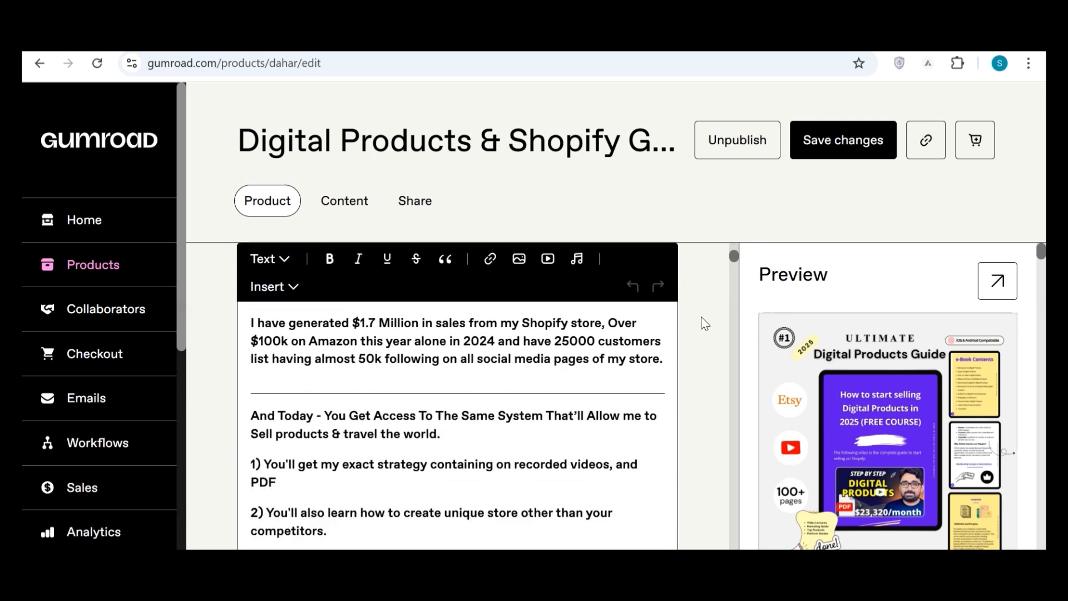
pyautogui.scroll(-3, 705, 323)
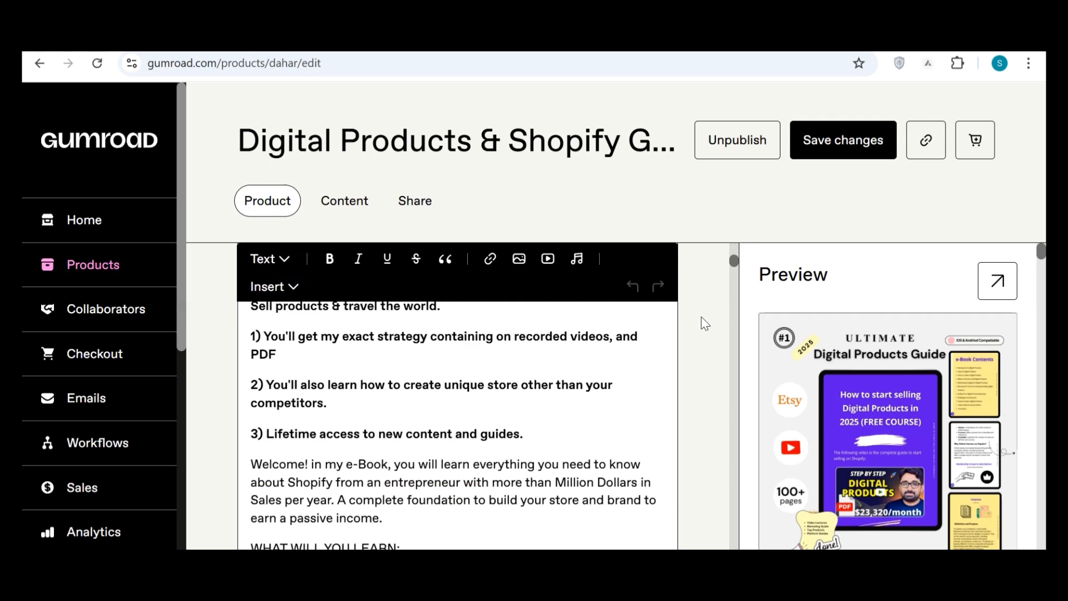
pyautogui.scroll(-3, 705, 323)
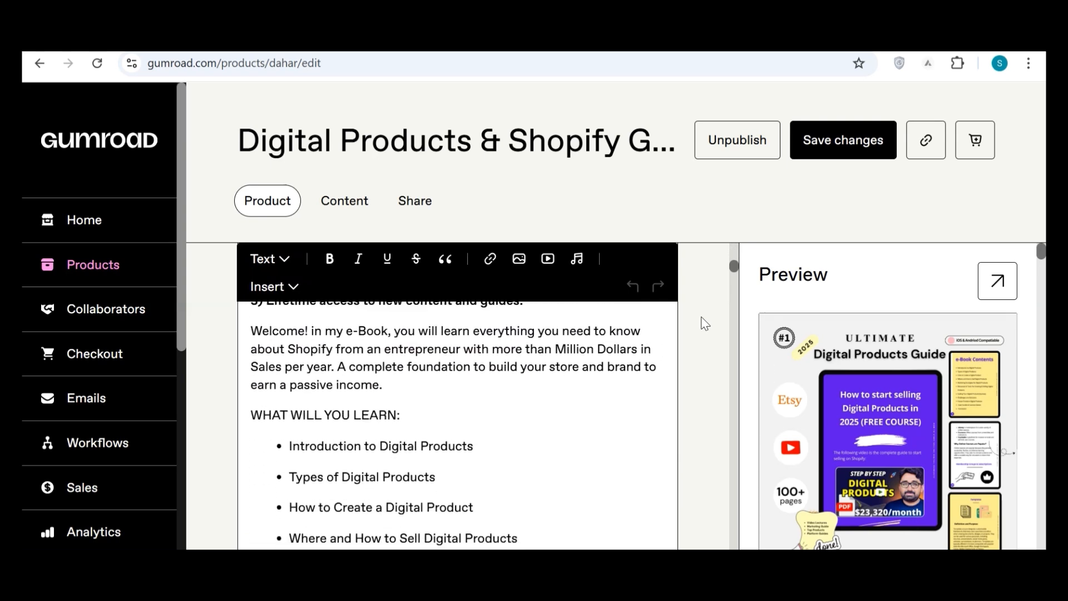
pyautogui.scroll(-4, 705, 323)
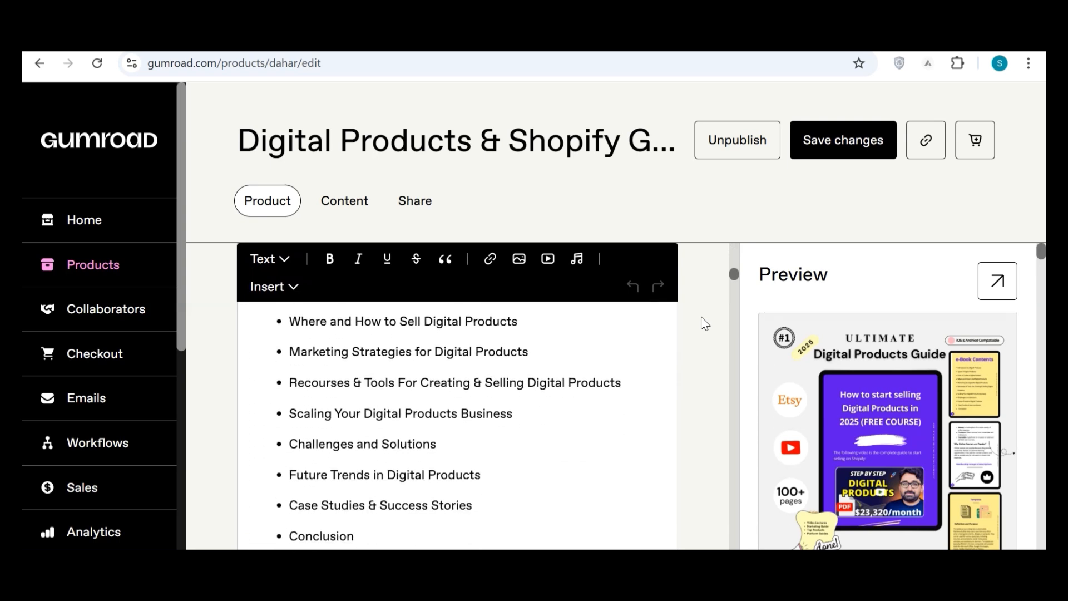
pyautogui.scroll(-3, 705, 323)
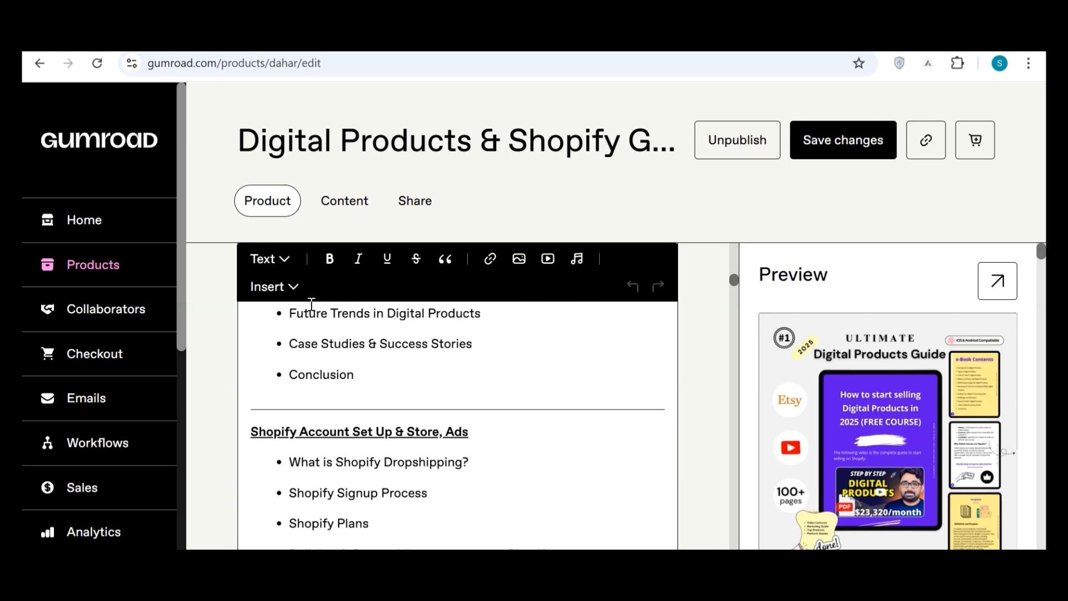
# View the text style and insert options available for the product description, without applying any of them.
pyautogui.click(285, 259)
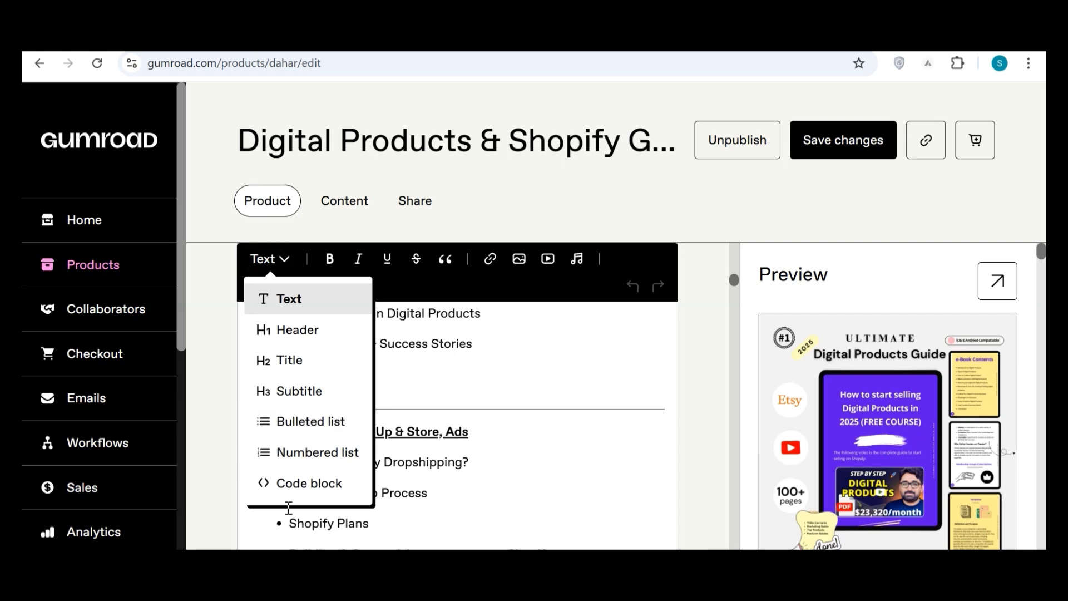
pyautogui.click(472, 368)
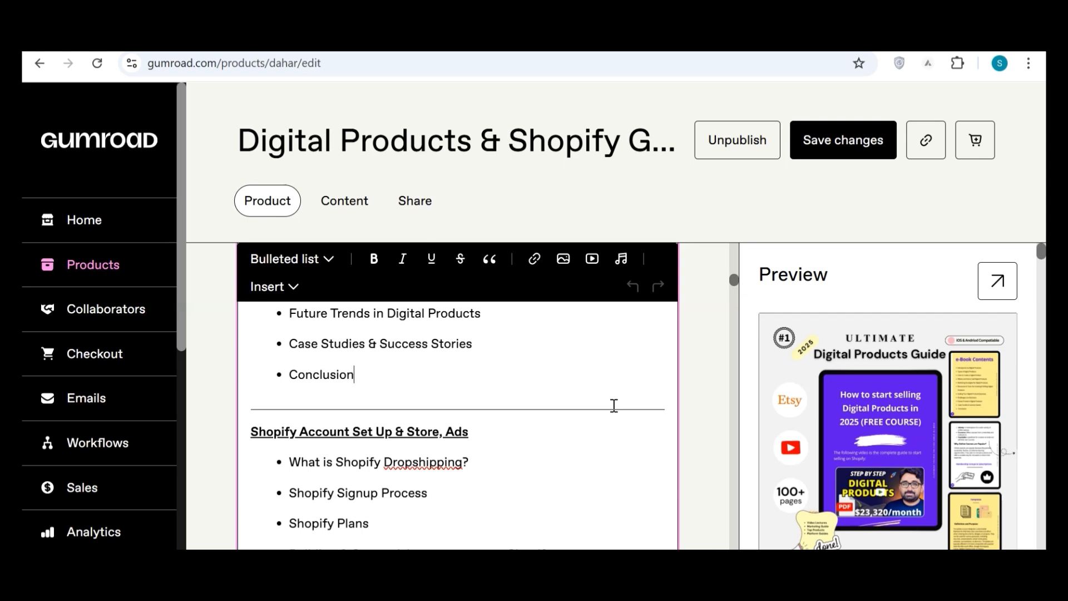
pyautogui.click(287, 290)
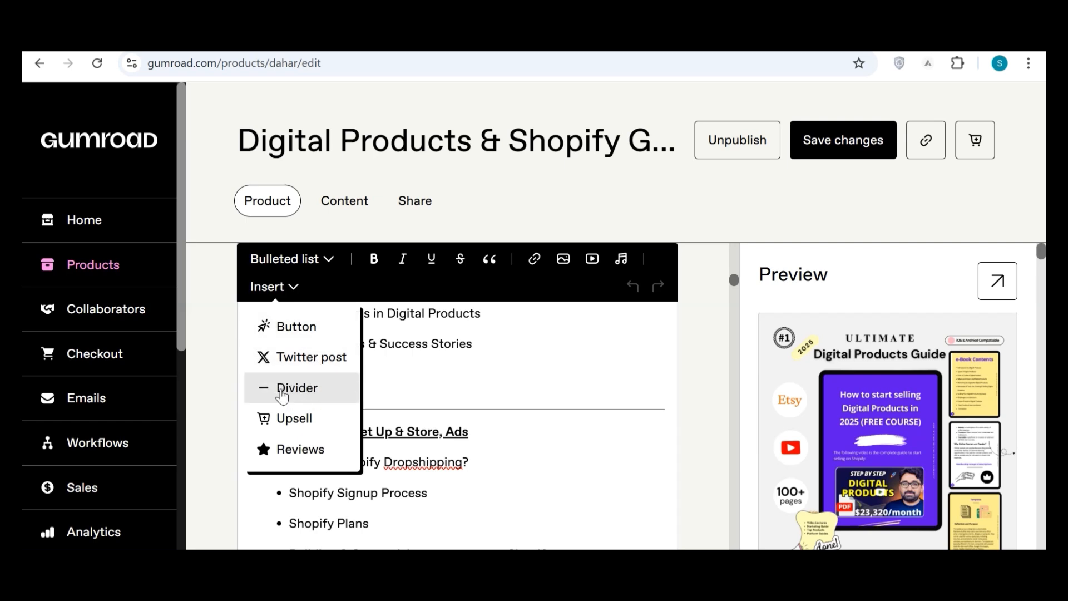
pyautogui.click(495, 386)
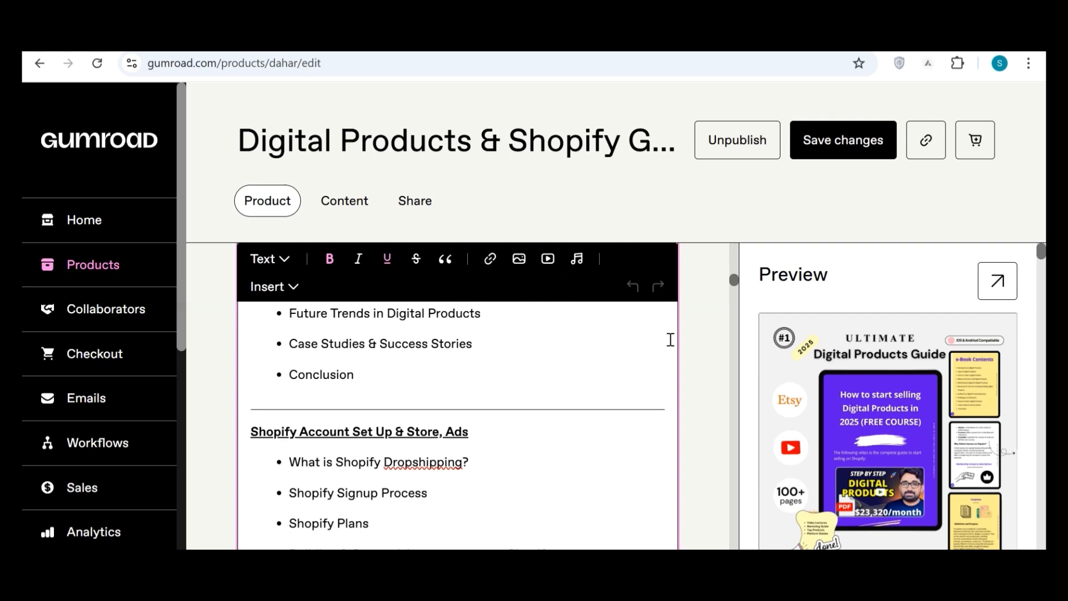
# Read the rest of the product description, from the Shopify account set-up topics through the sales images to the buyer questions.
pyautogui.scroll(-6, 706, 365)
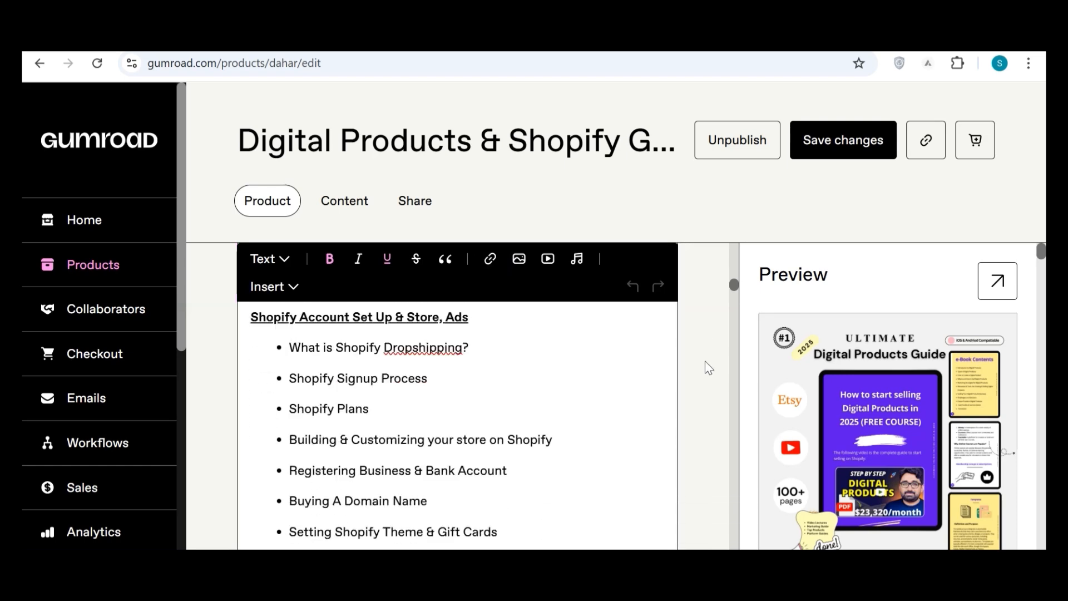
pyautogui.scroll(-9, 705, 363)
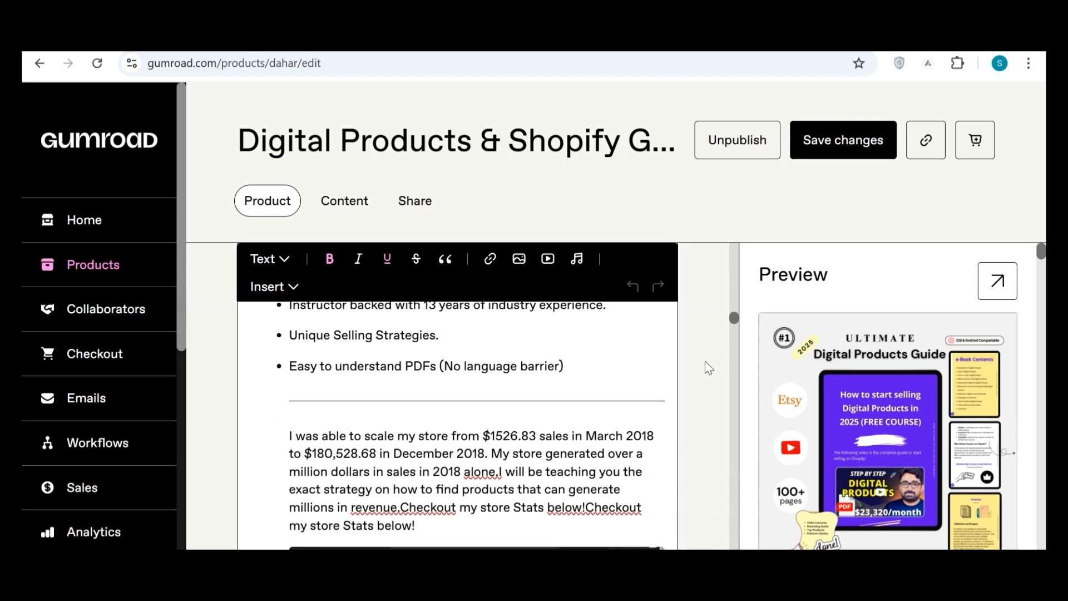
pyautogui.scroll(-10, 706, 368)
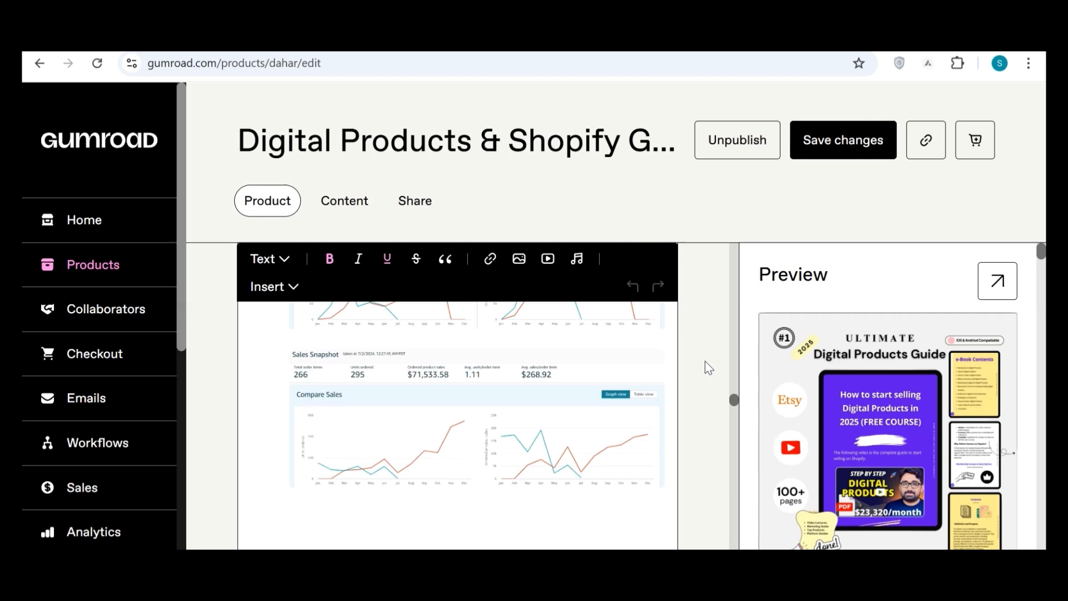
pyautogui.scroll(-10, 707, 367)
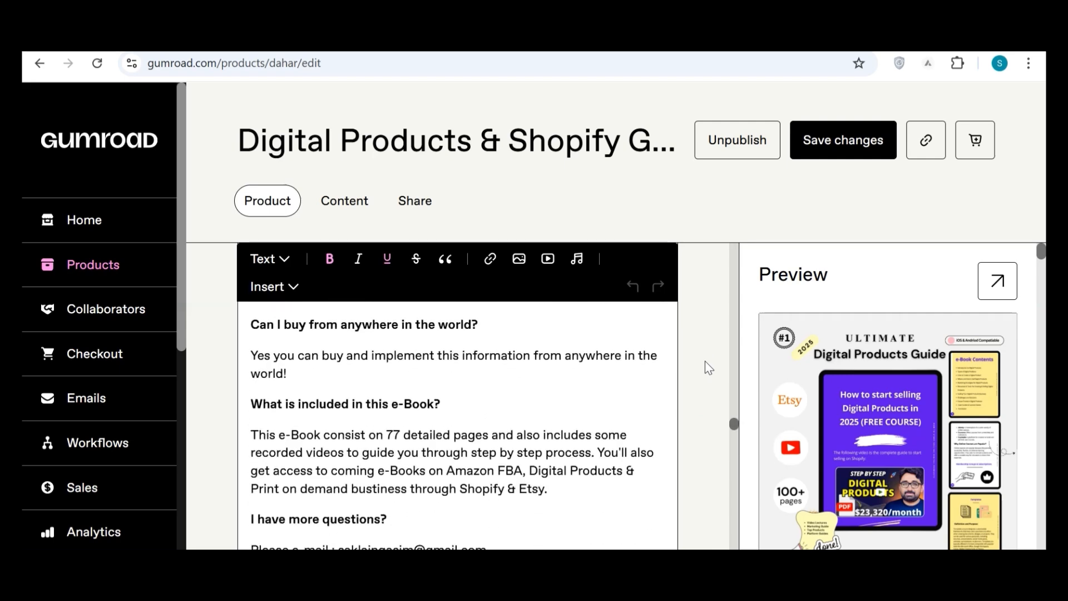
pyautogui.scroll(-3, 705, 361)
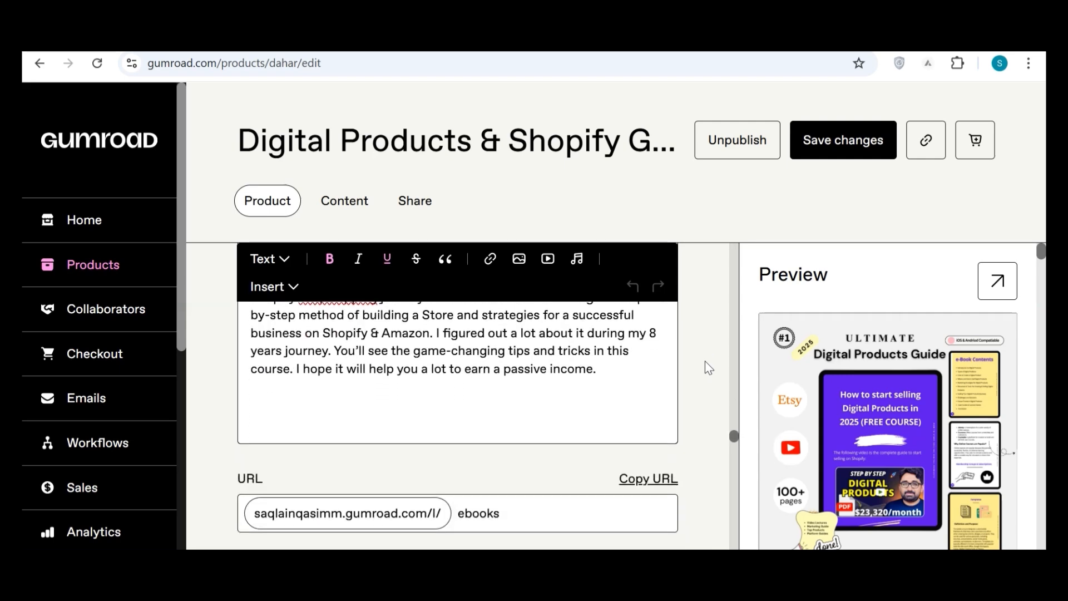
# Check the listing's URL and custom domain settings and examine its cover images.
pyautogui.scroll(-3, 708, 367)
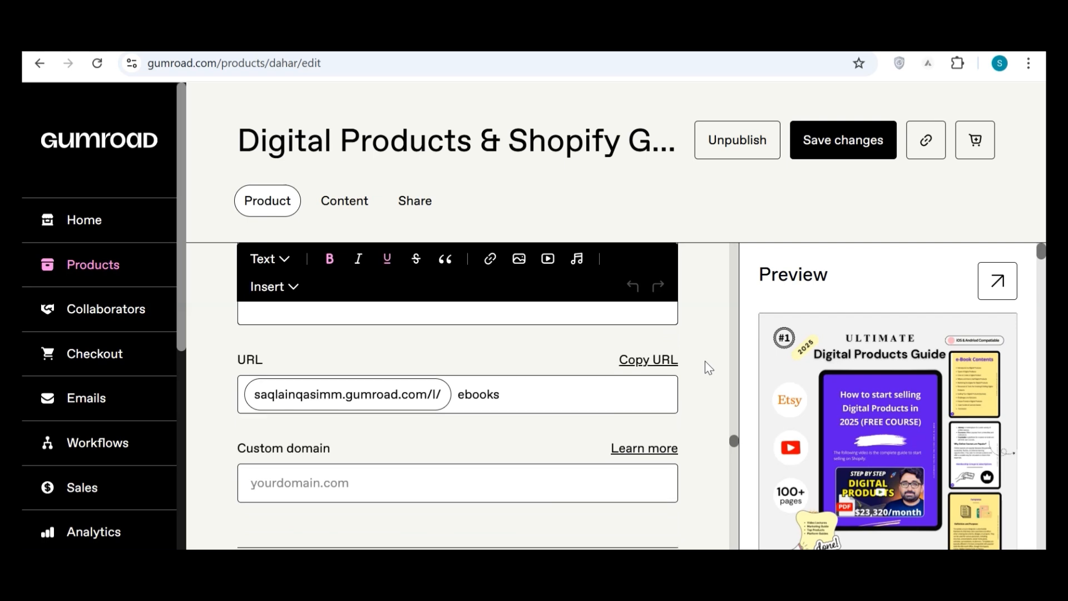
pyautogui.scroll(-1, 705, 361)
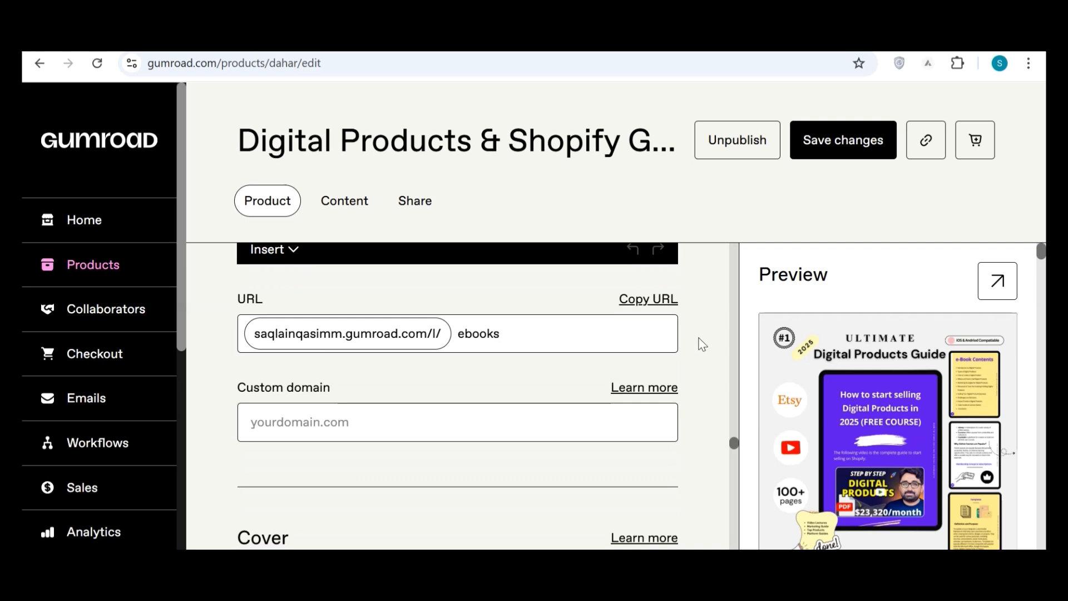
pyautogui.scroll(-2, 704, 356)
pyautogui.scroll(-7, 704, 356)
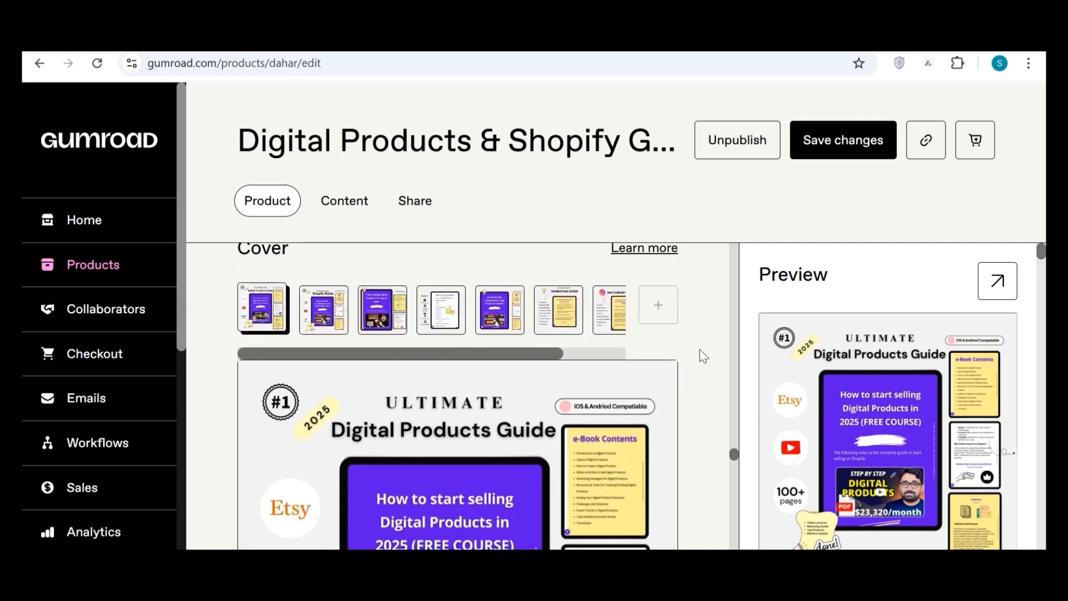
pyautogui.scroll(-3, 704, 357)
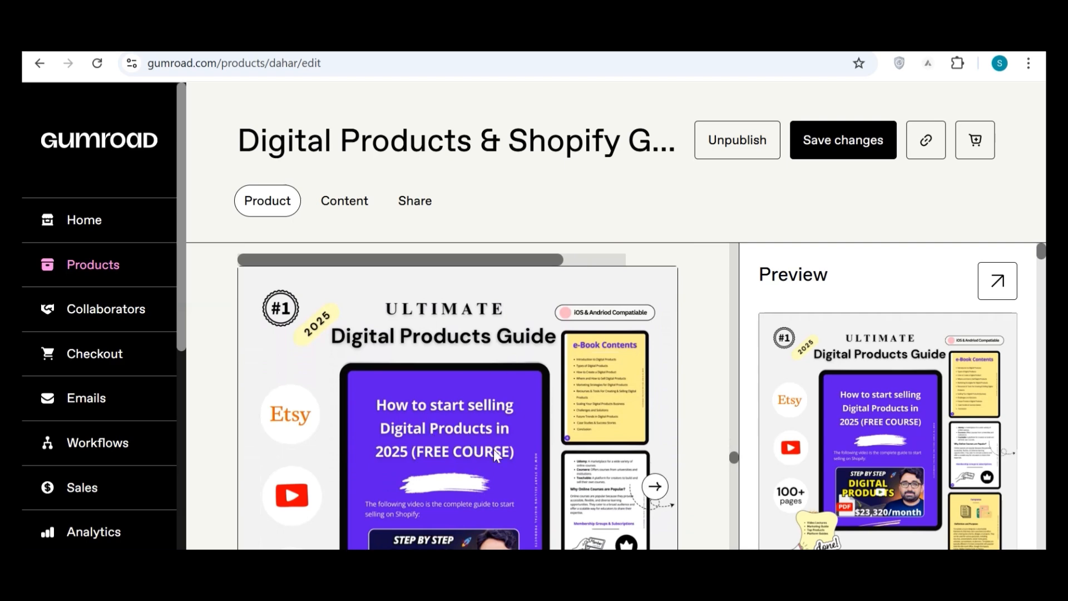
# Switch to Canva and open the "Copy of Shopify Guide" design from the projects with the main navigation hidden.
pyautogui.click(192, 39)
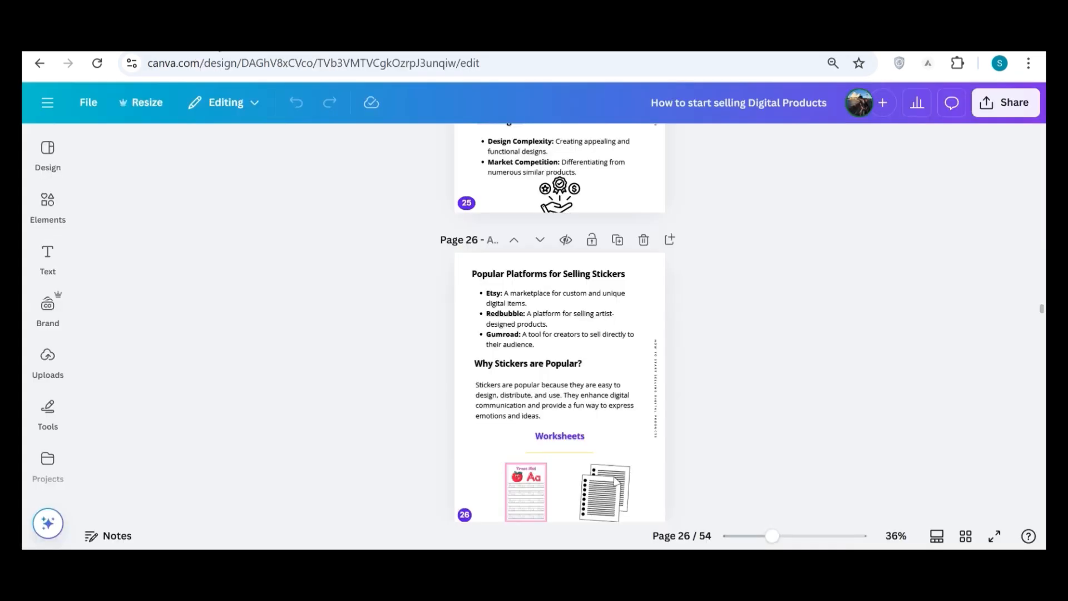
pyautogui.click(47, 102)
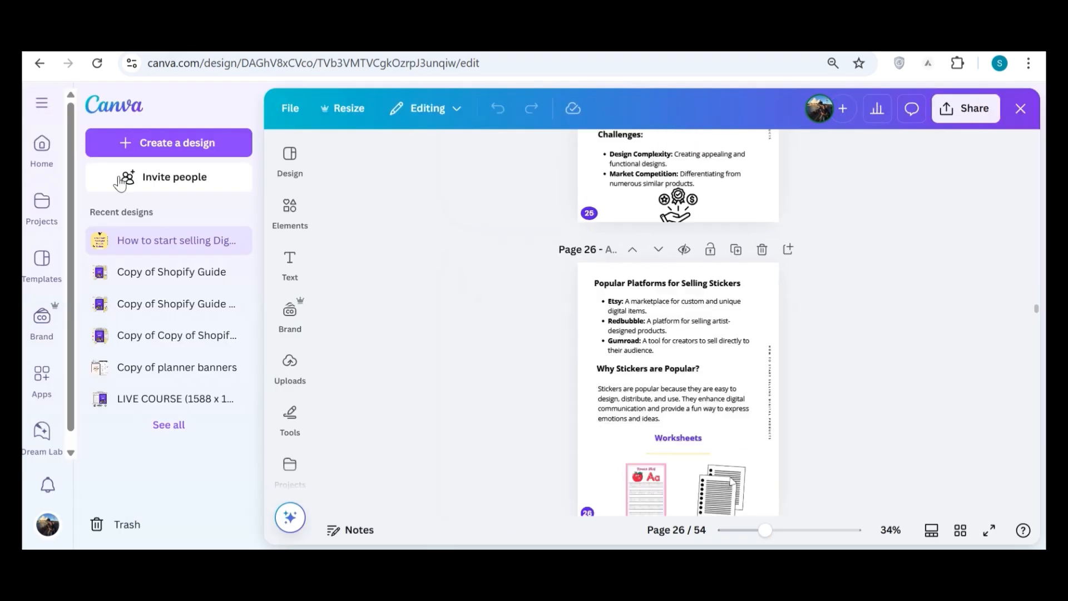
pyautogui.click(35, 209)
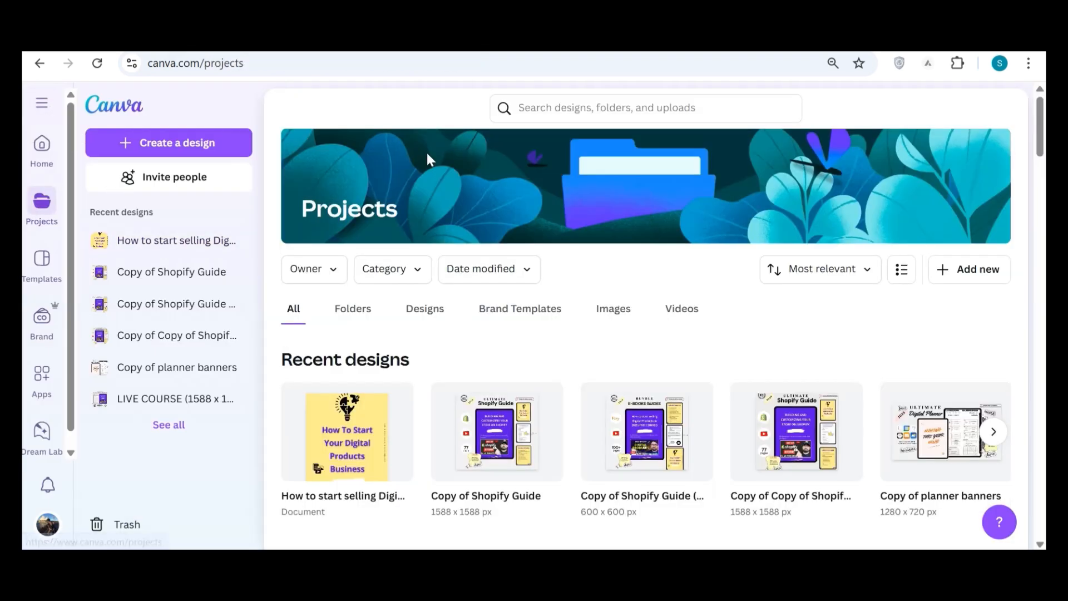
pyautogui.click(501, 454)
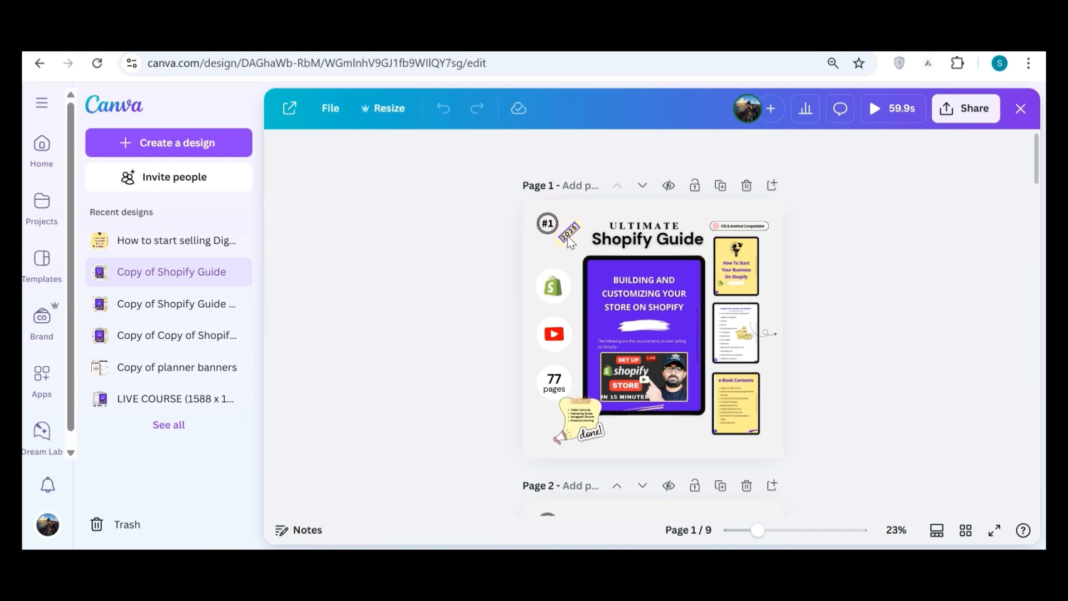
pyautogui.click(43, 103)
pyautogui.click(44, 103)
# Search the design elements for "tablet mockup".
pyautogui.click(48, 203)
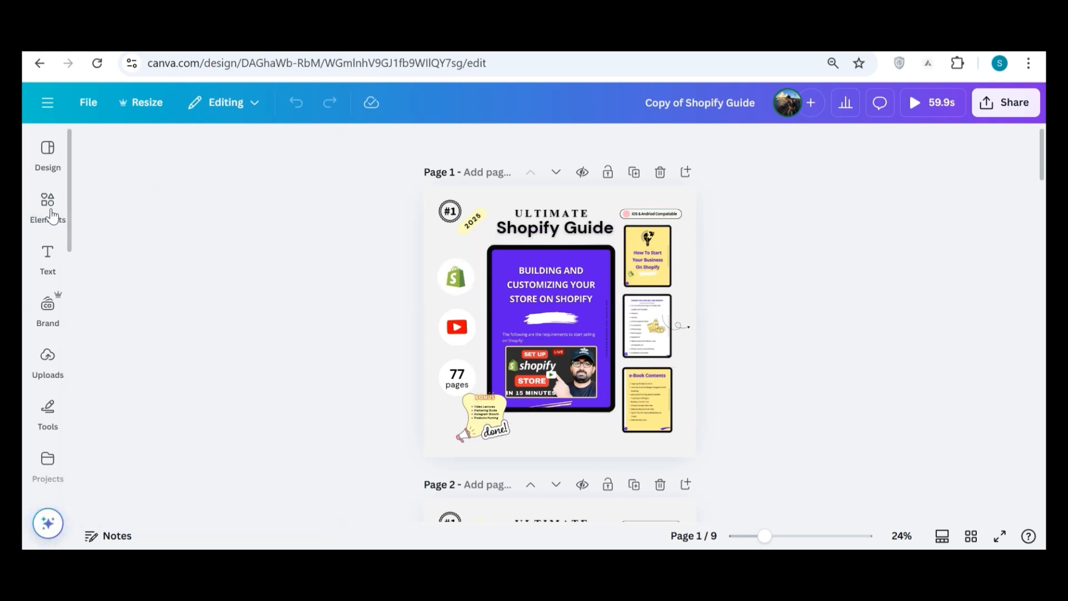
pyautogui.click(48, 206)
pyautogui.click(182, 152)
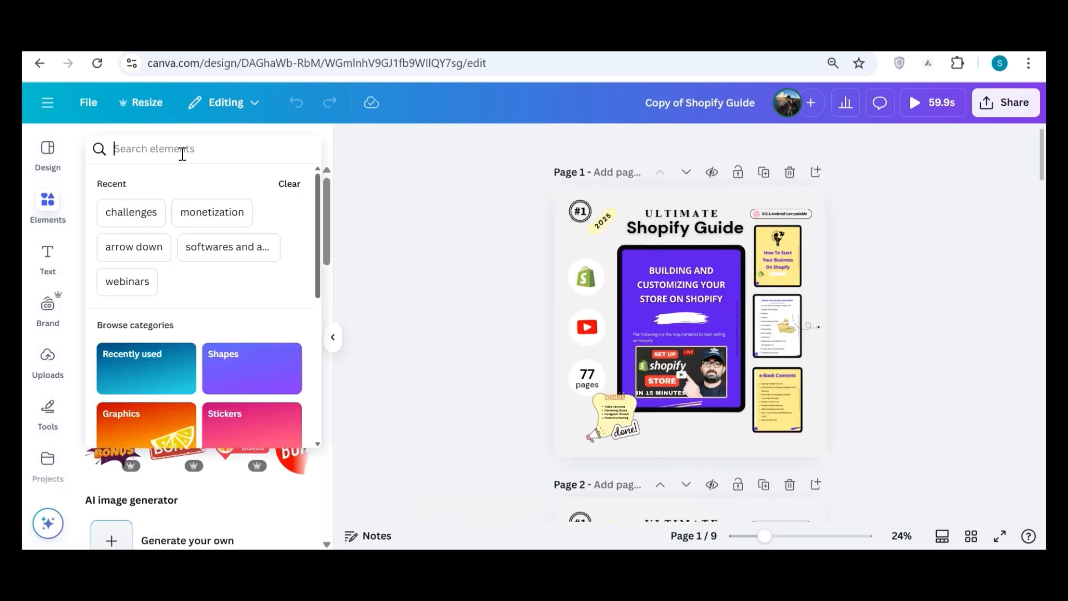
pyautogui.write('tab')
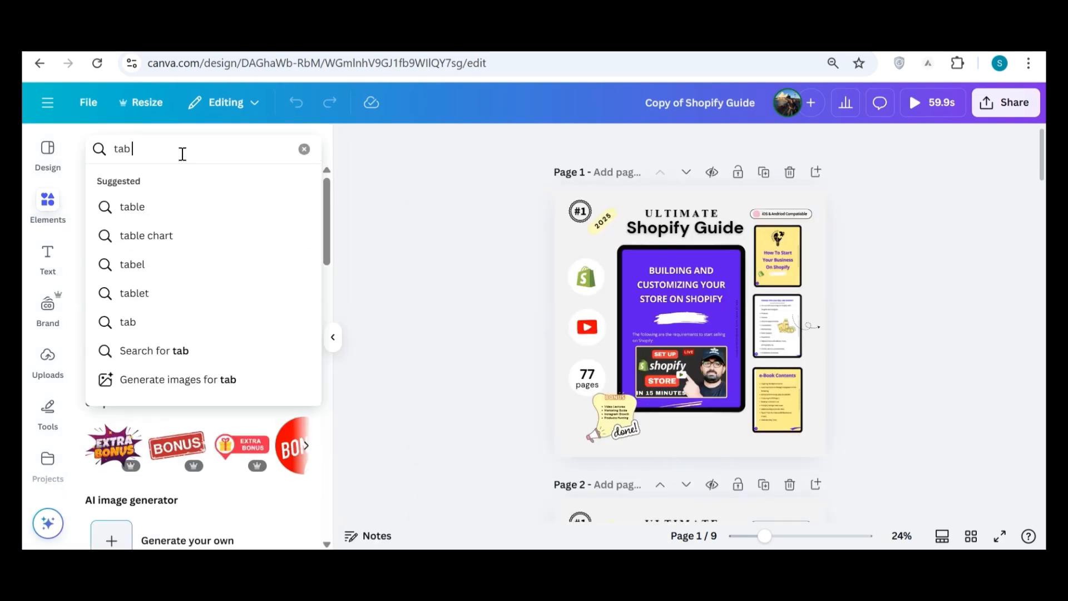
pyautogui.write(' mock')
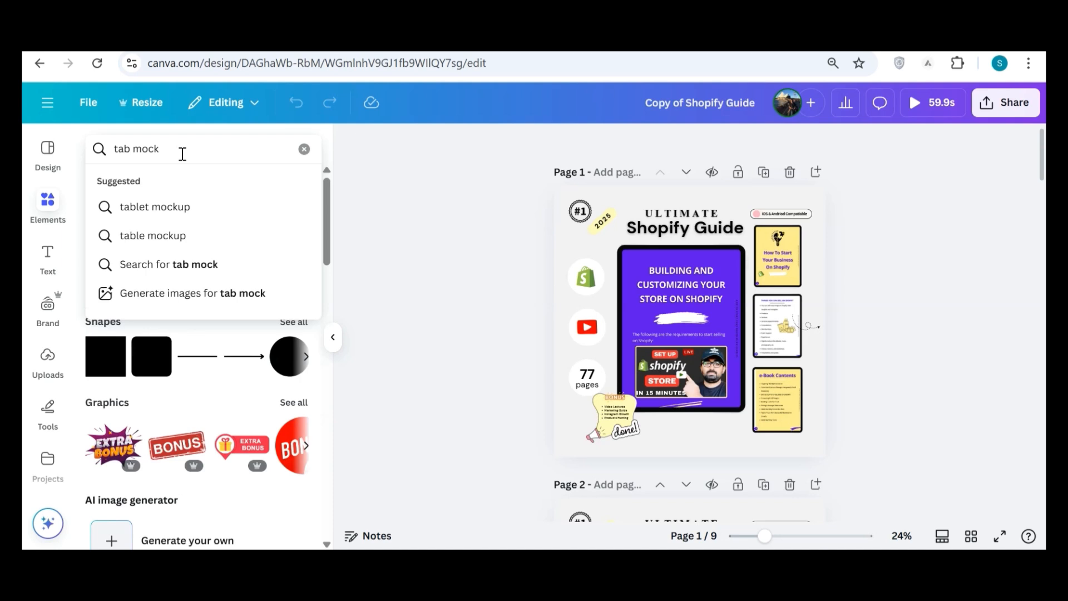
pyautogui.click(163, 207)
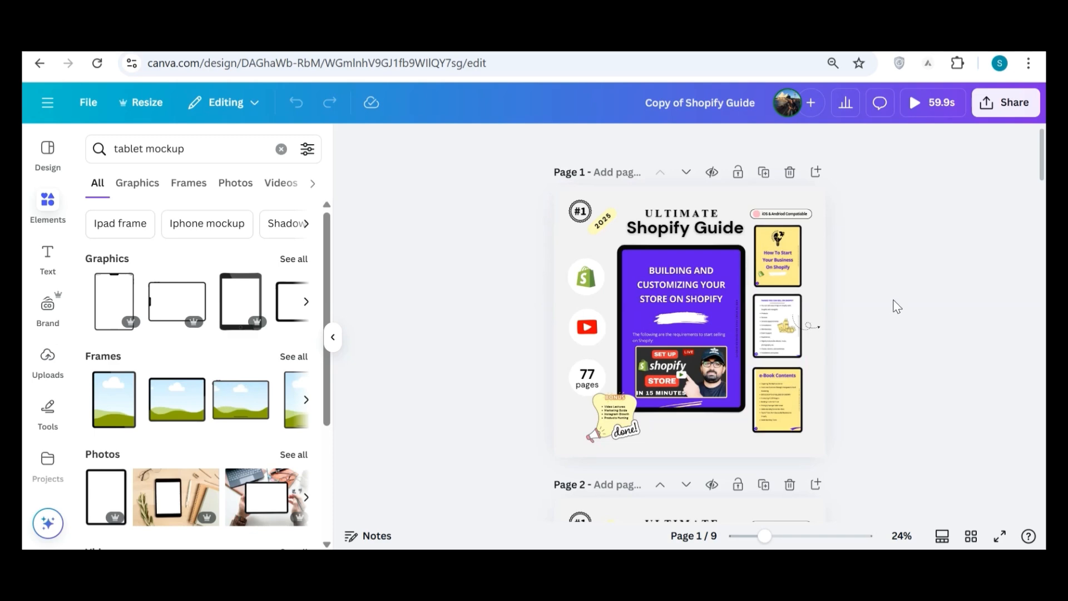
# Hide the element results and look through the cover image pages, from the Shopify guide to the Instagram growth page.
pyautogui.scroll(-1, 907, 302)
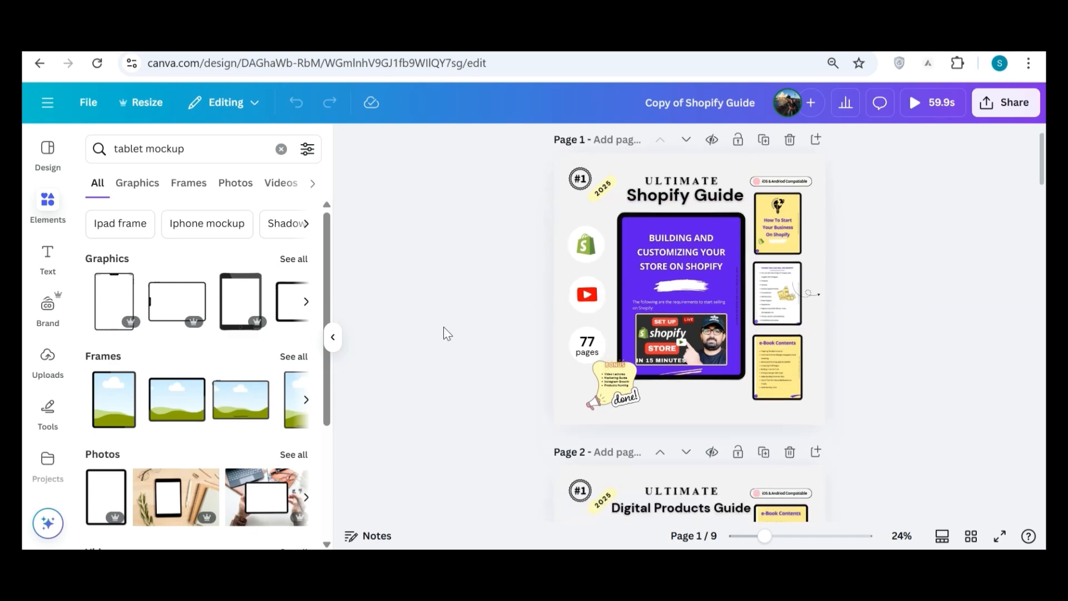
pyautogui.click(333, 338)
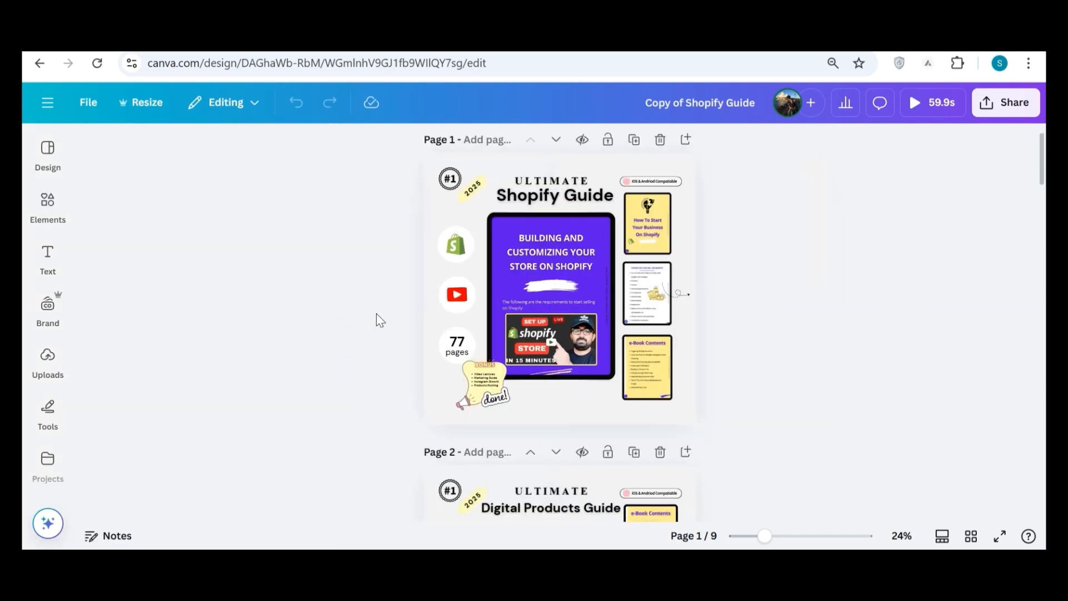
pyautogui.scroll(-20, 821, 326)
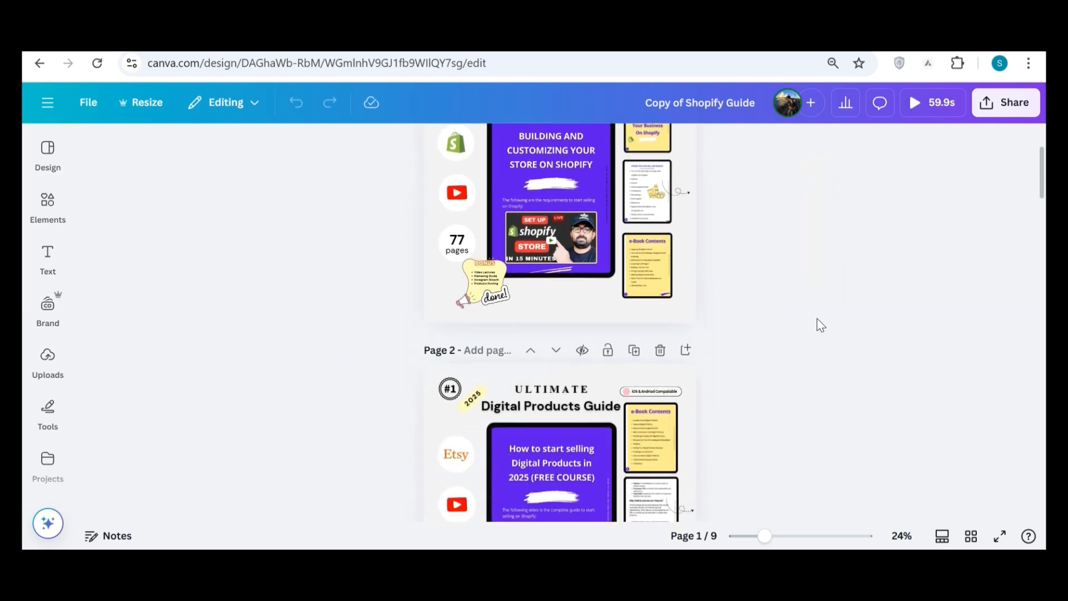
pyautogui.scroll(-10, 821, 325)
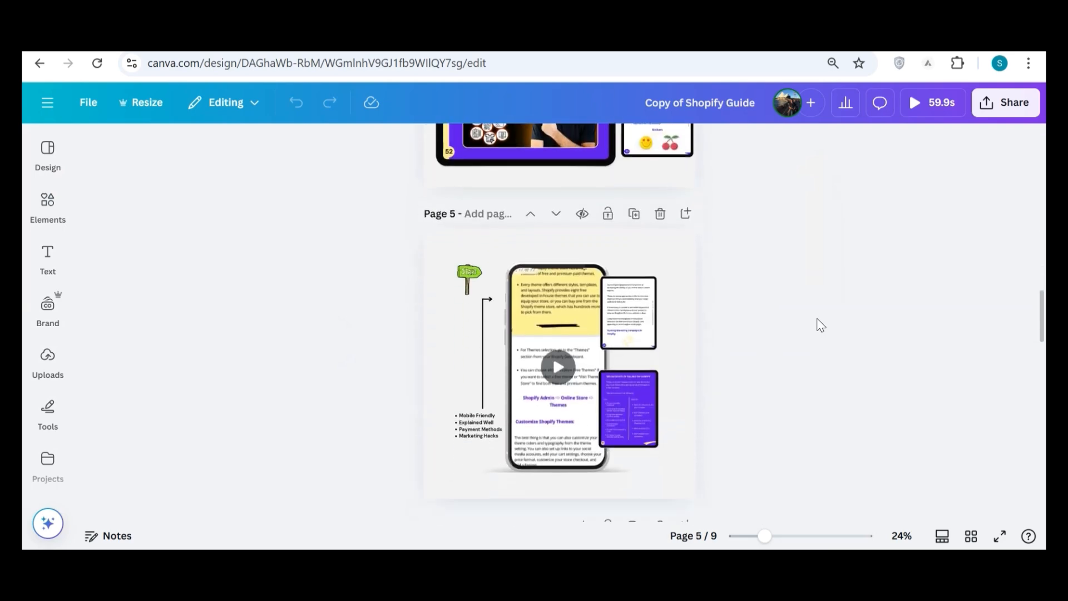
pyautogui.scroll(-10, 821, 326)
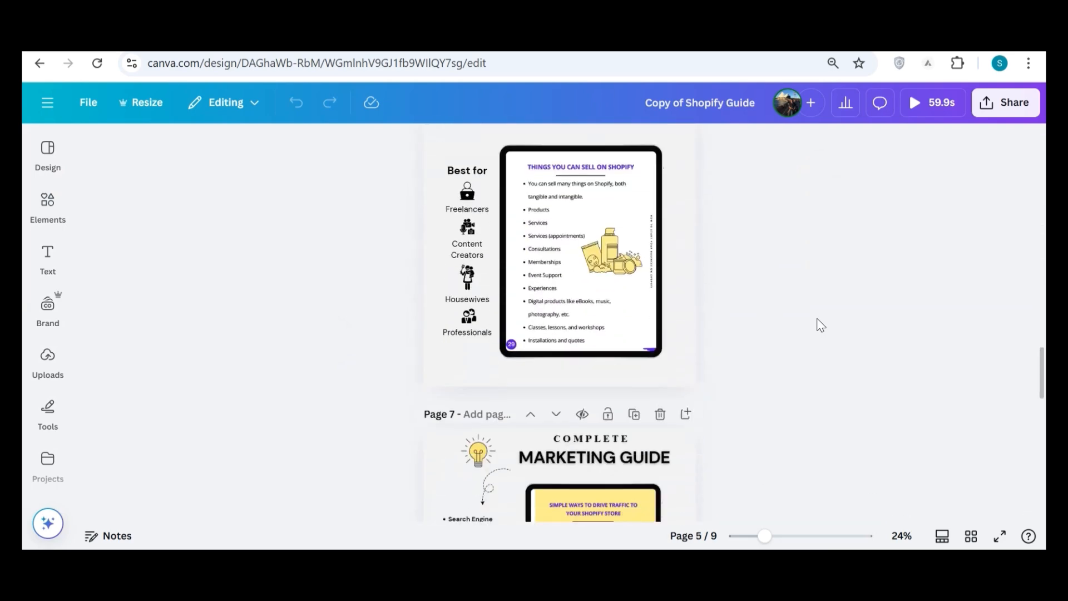
pyautogui.scroll(-12, 820, 326)
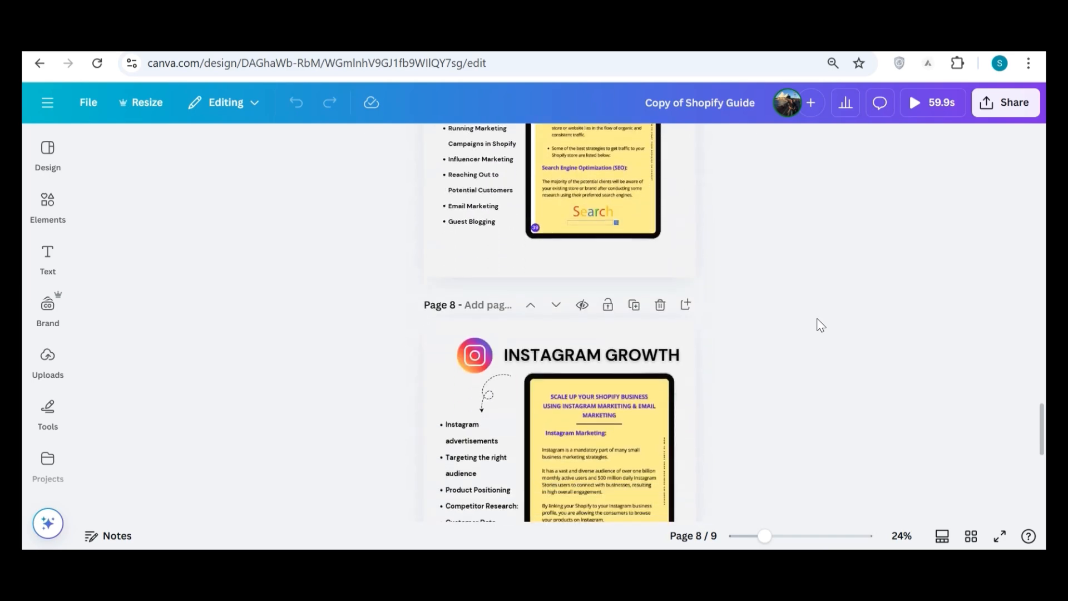
pyautogui.scroll(-2, 820, 326)
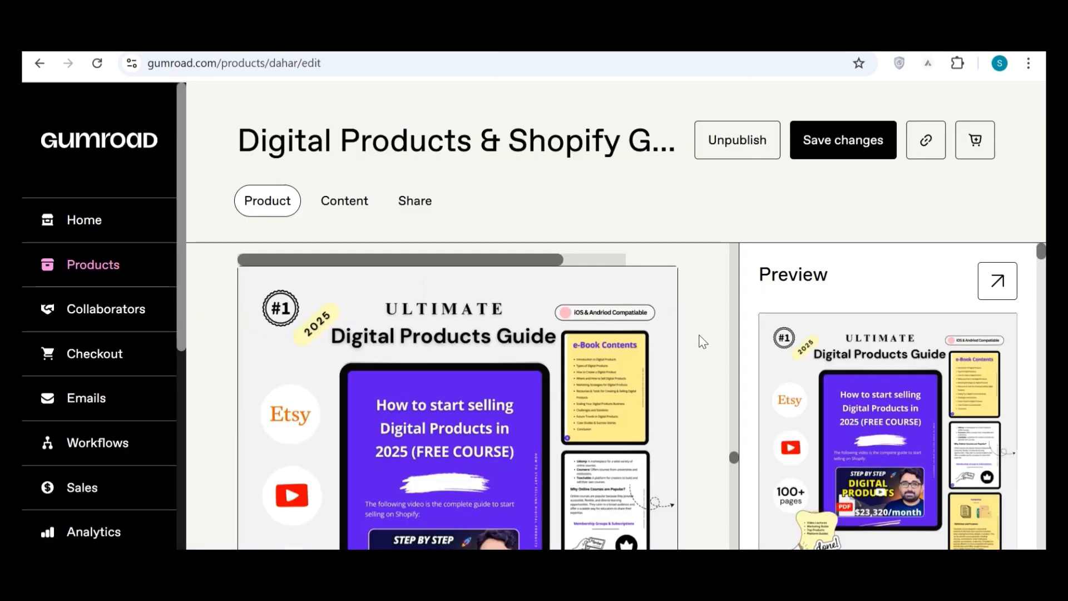
# Look over the Gumroad listing's cover images and the products on the public storefront.
pyautogui.scroll(-8, 704, 336)
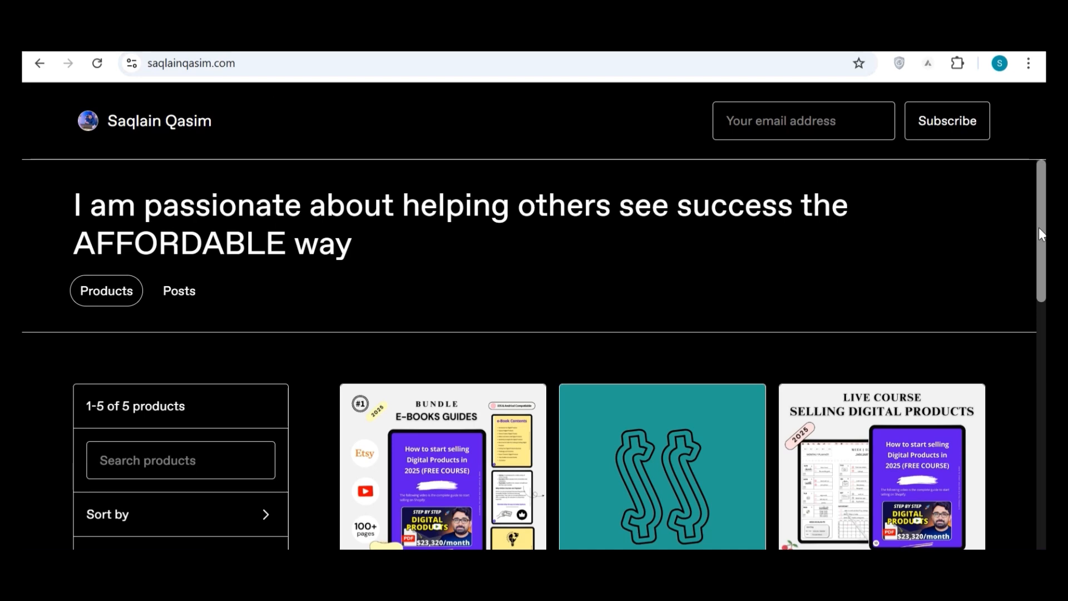
pyautogui.scroll(-4, 1039, 227)
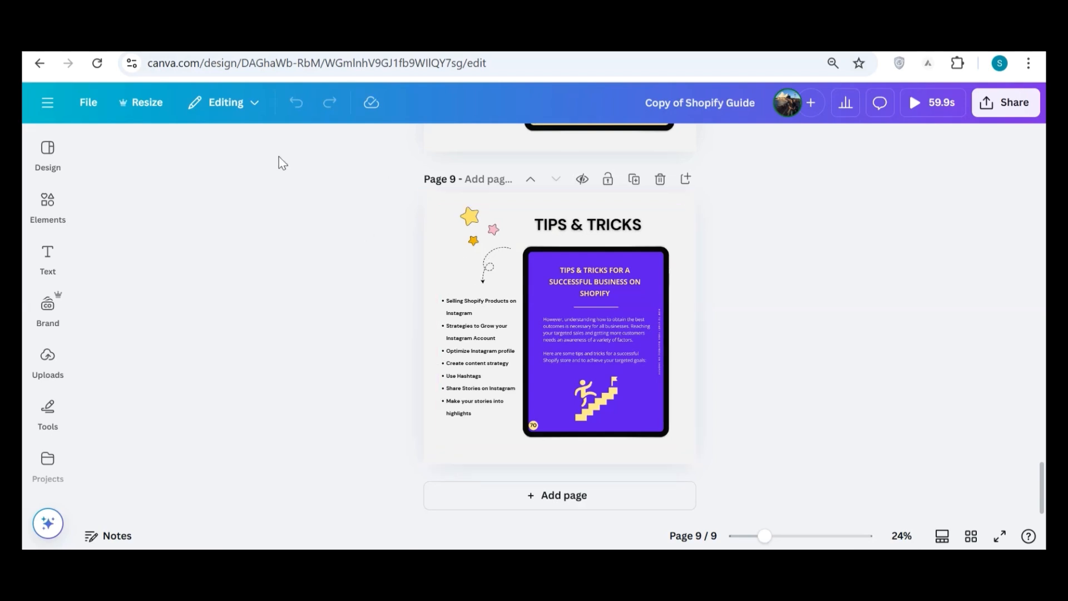
# In Canva, check the resize options for the Shopify guide and view the custom size option for creating a new design.
pyautogui.click(146, 111)
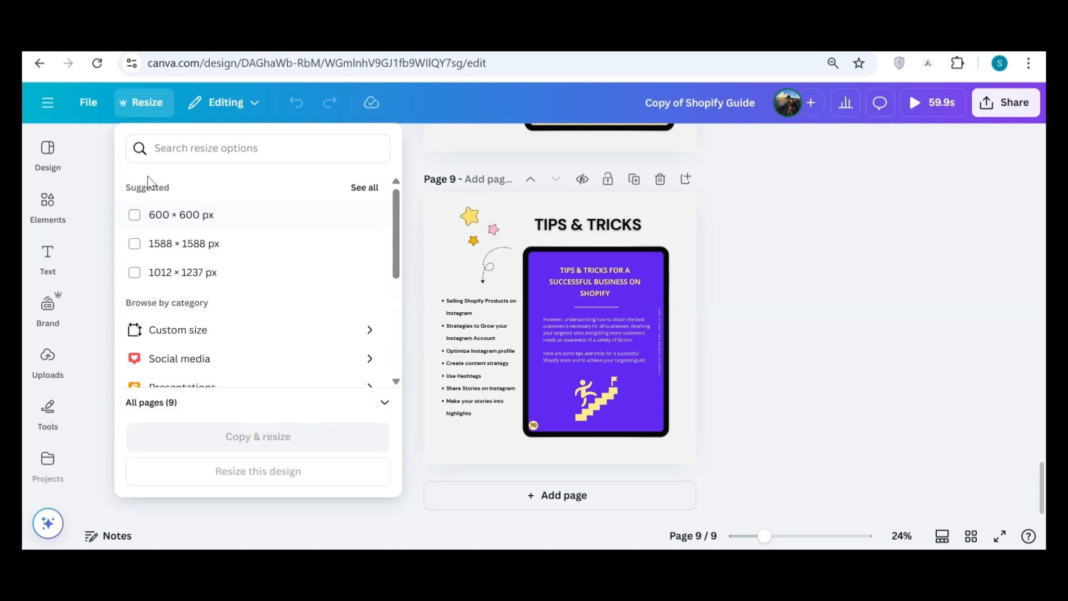
pyautogui.click(41, 105)
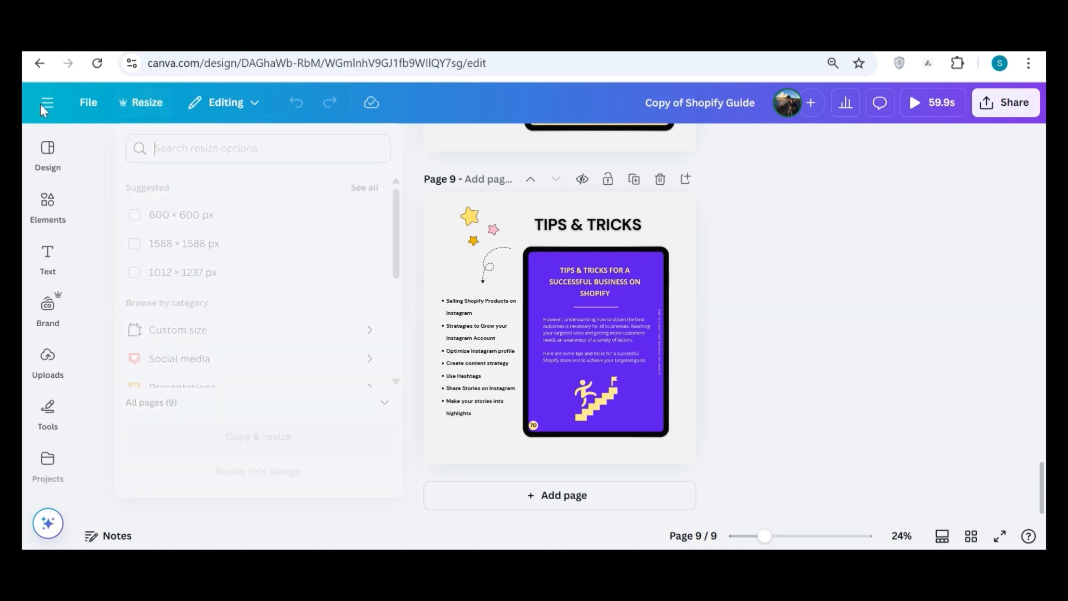
pyautogui.click(42, 106)
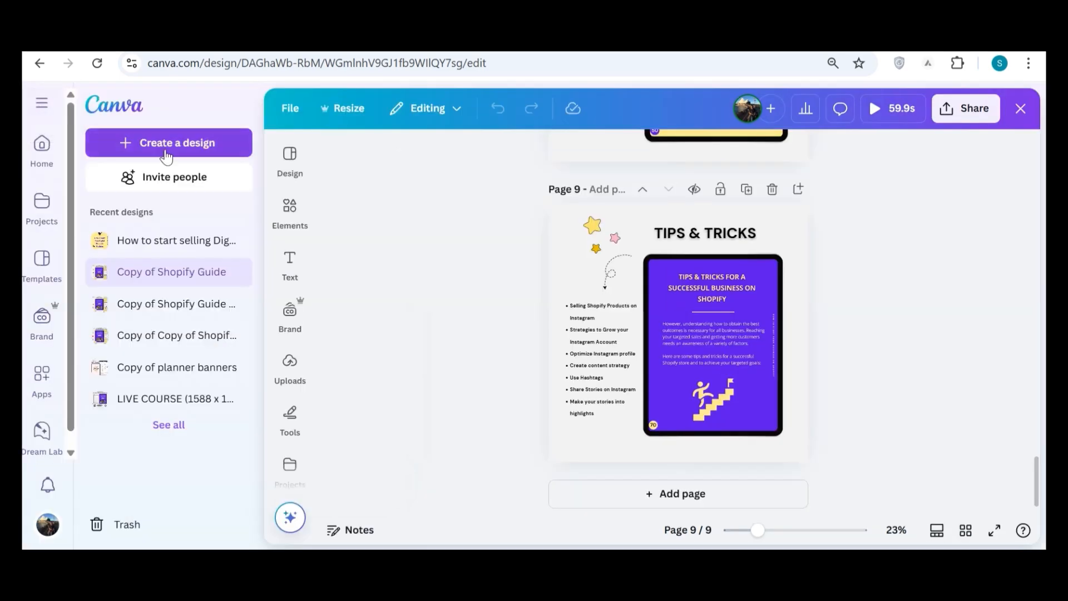
pyautogui.click(194, 144)
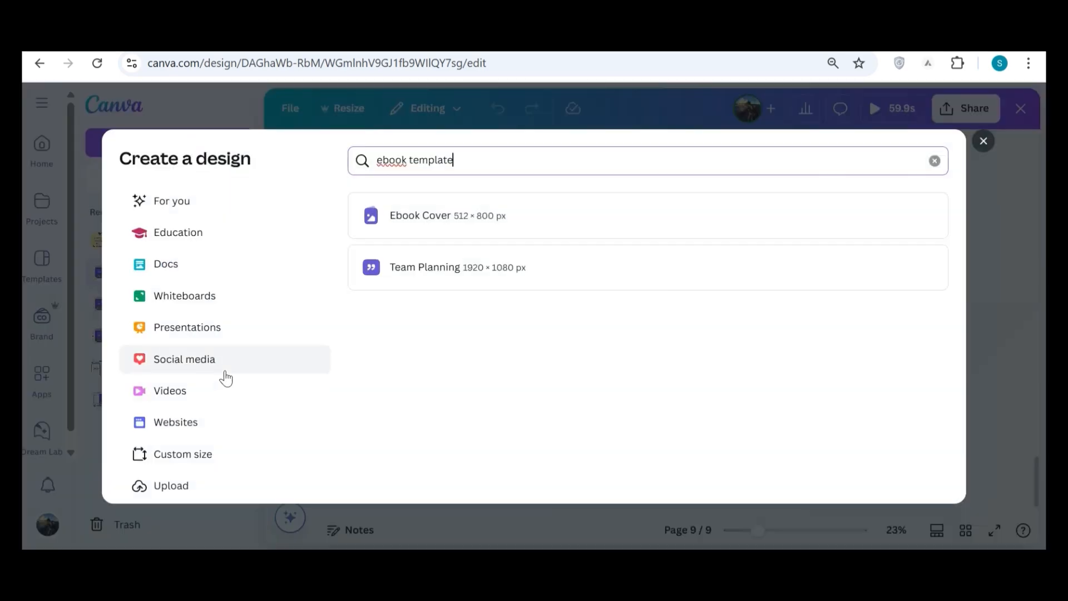
pyautogui.click(193, 463)
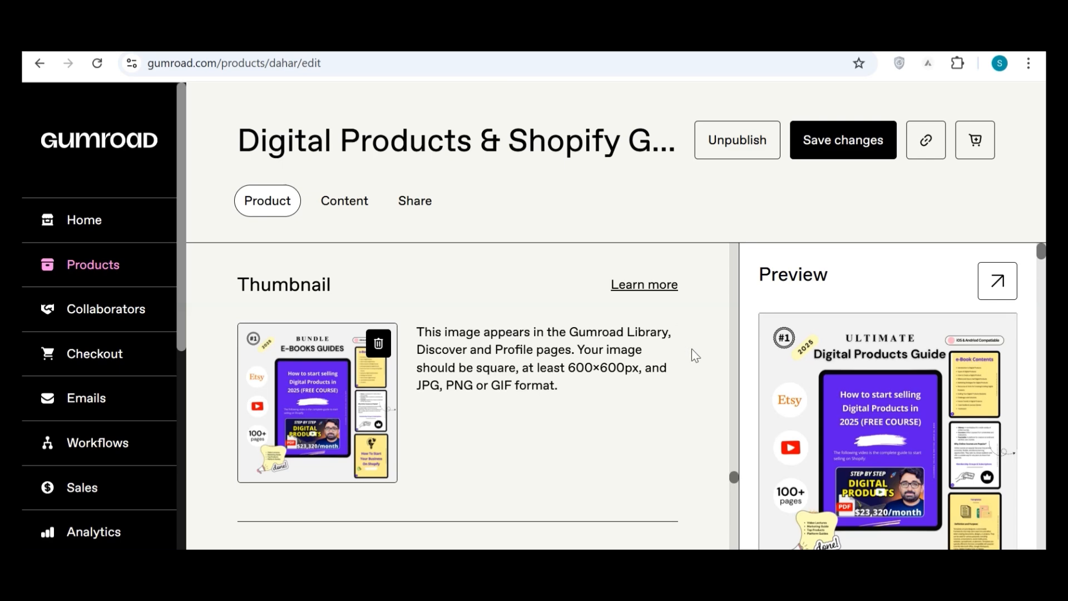
# Switch to the Gumroad listing and examine its thumbnail, call to action, summary, additional details and pay-what-they-want pricing.
pyautogui.scroll(-7, 692, 349)
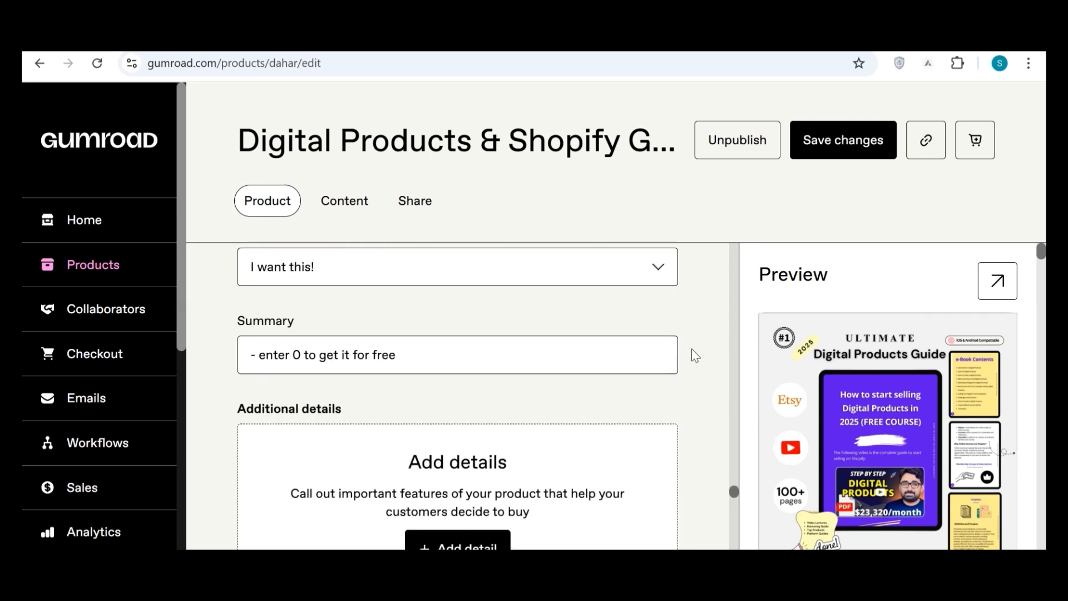
pyautogui.scroll(-2, 692, 349)
pyautogui.scroll(2, 692, 349)
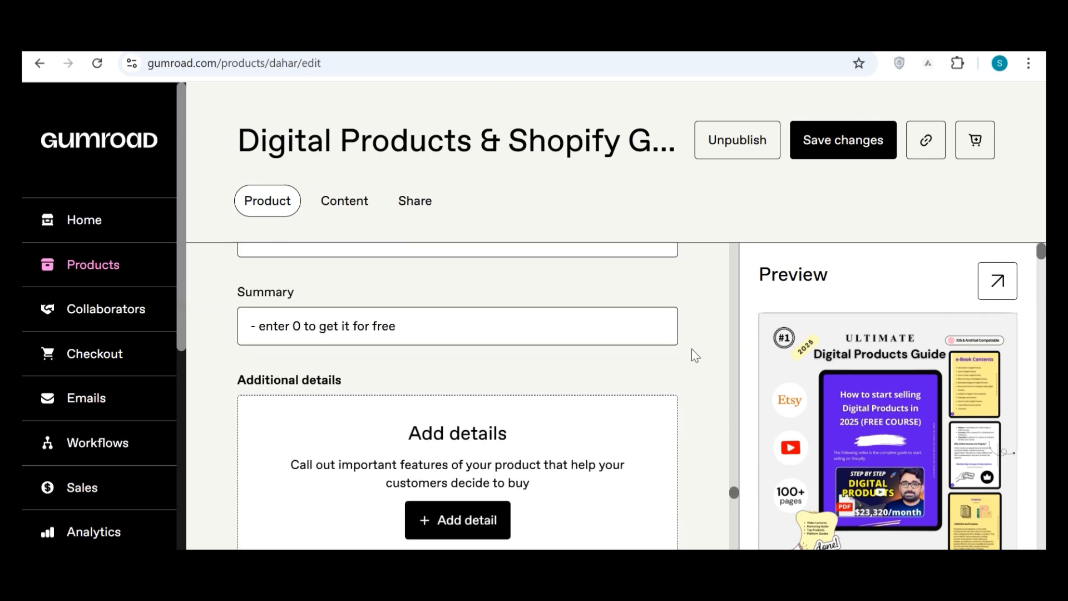
pyautogui.scroll(1, 693, 350)
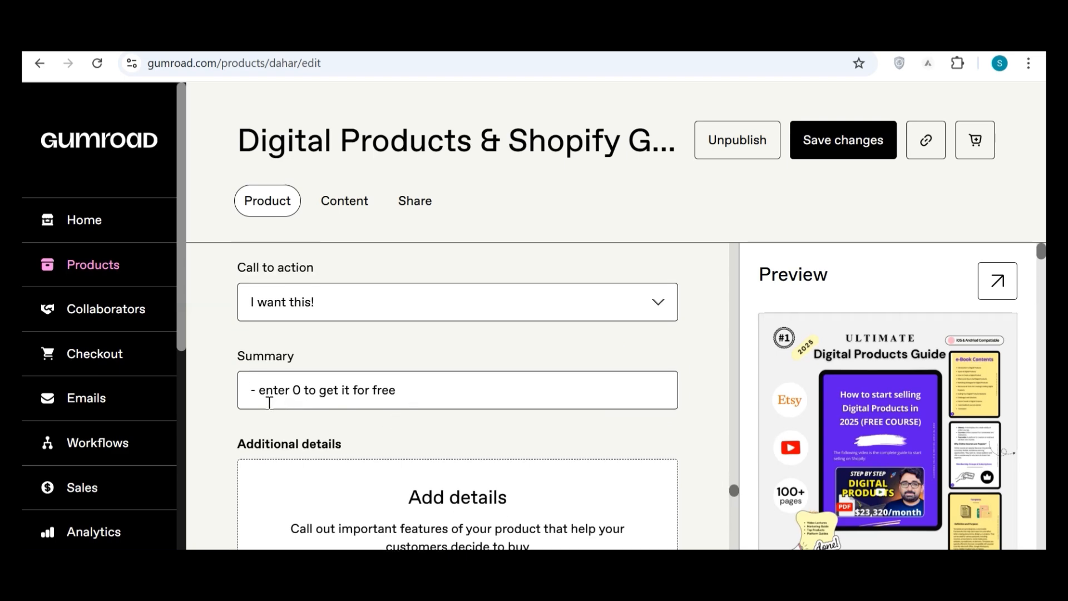
pyautogui.scroll(-8, 703, 386)
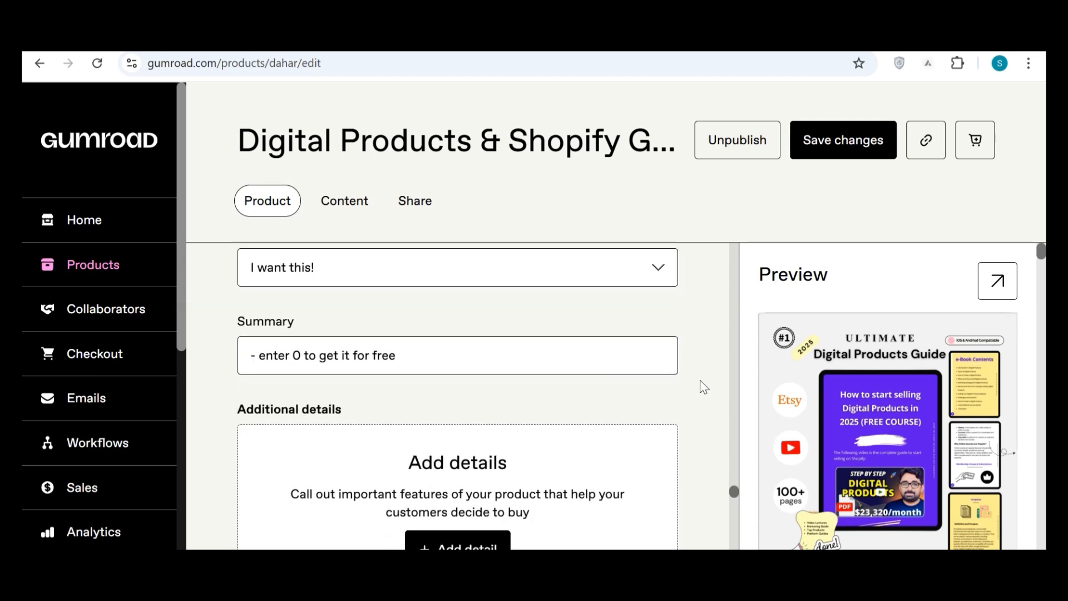
pyautogui.scroll(-4, 704, 387)
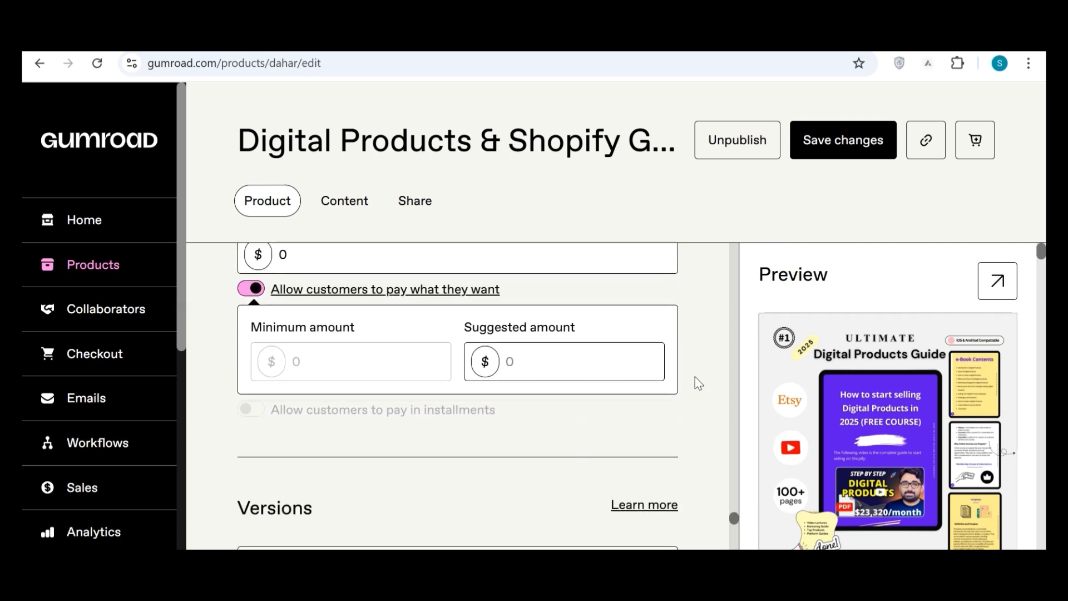
pyautogui.scroll(2, 706, 358)
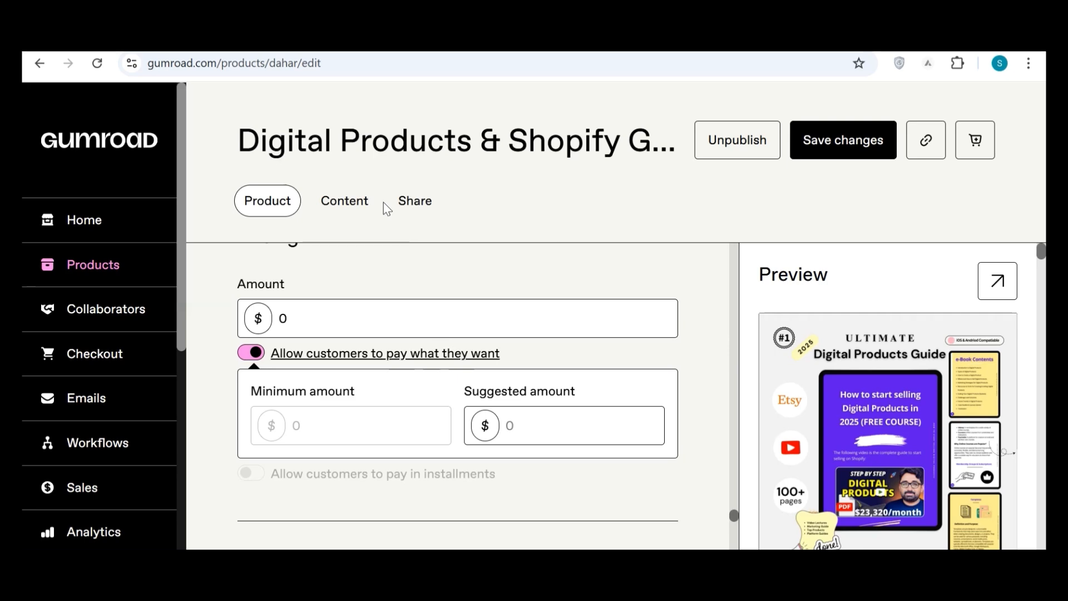
# Open the listing's content page and check which elements can be inserted into it.
pyautogui.click(345, 203)
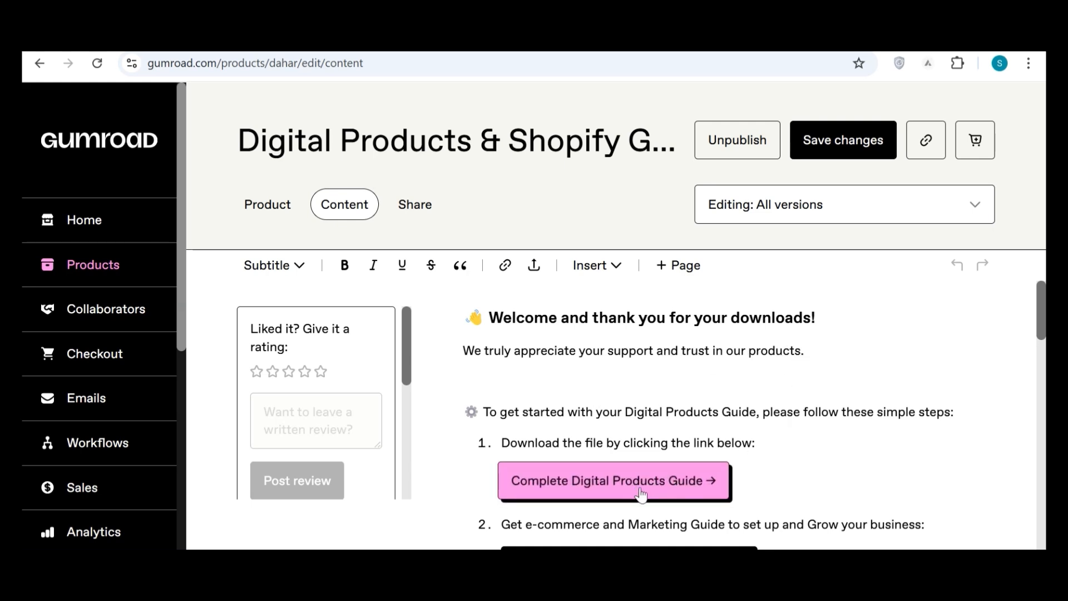
pyautogui.click(617, 266)
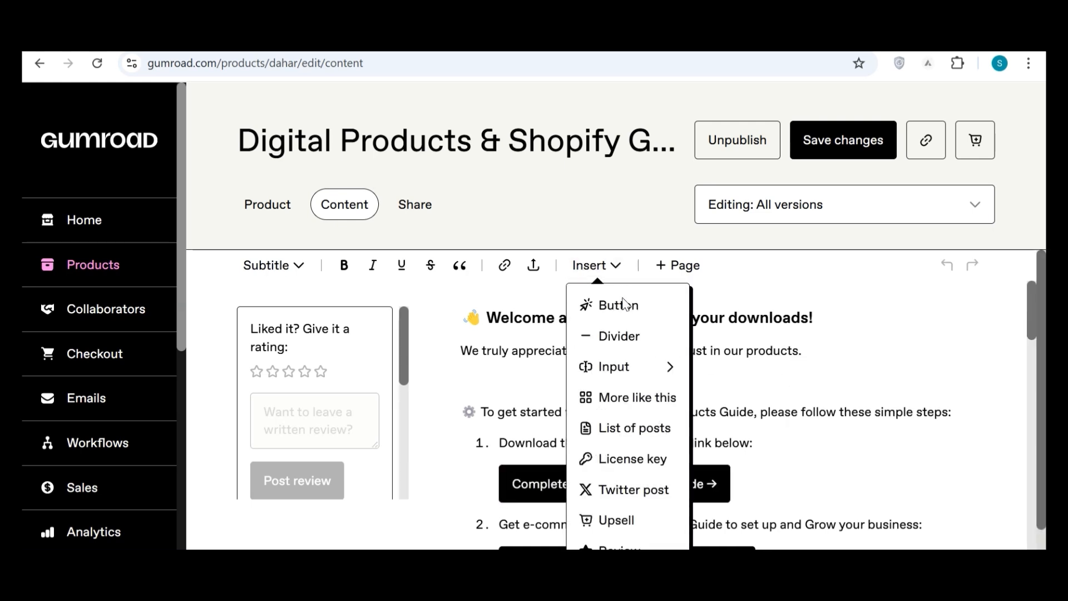
pyautogui.click(829, 409)
# Copy the Google Drive link from the "Complete Digital Products Guide" button and open it in a new browser tab.
pyautogui.click(623, 488)
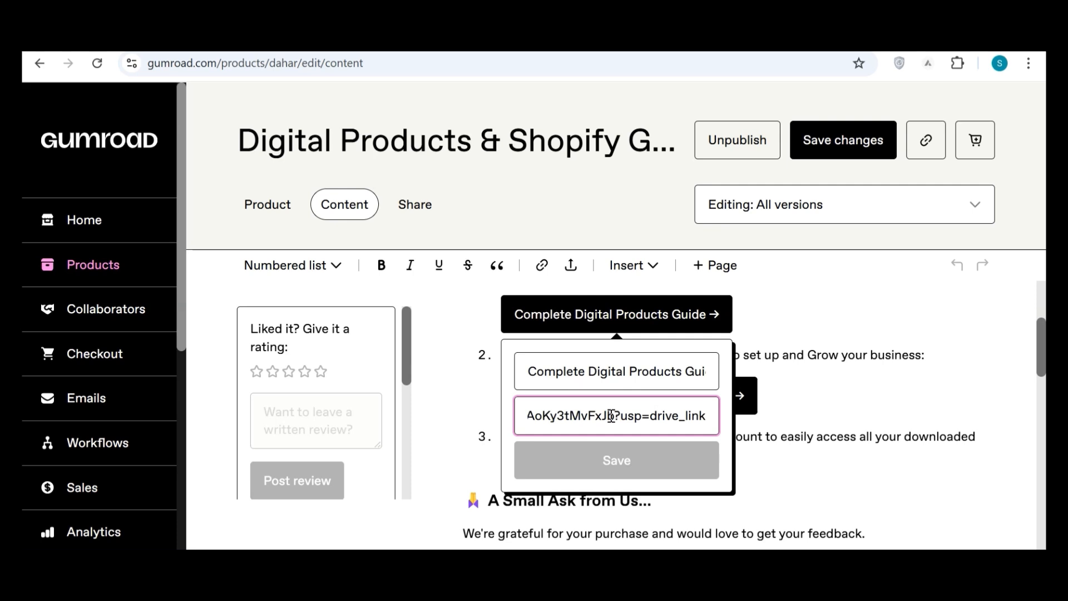
pyautogui.hotkey('ctrl', 'a')
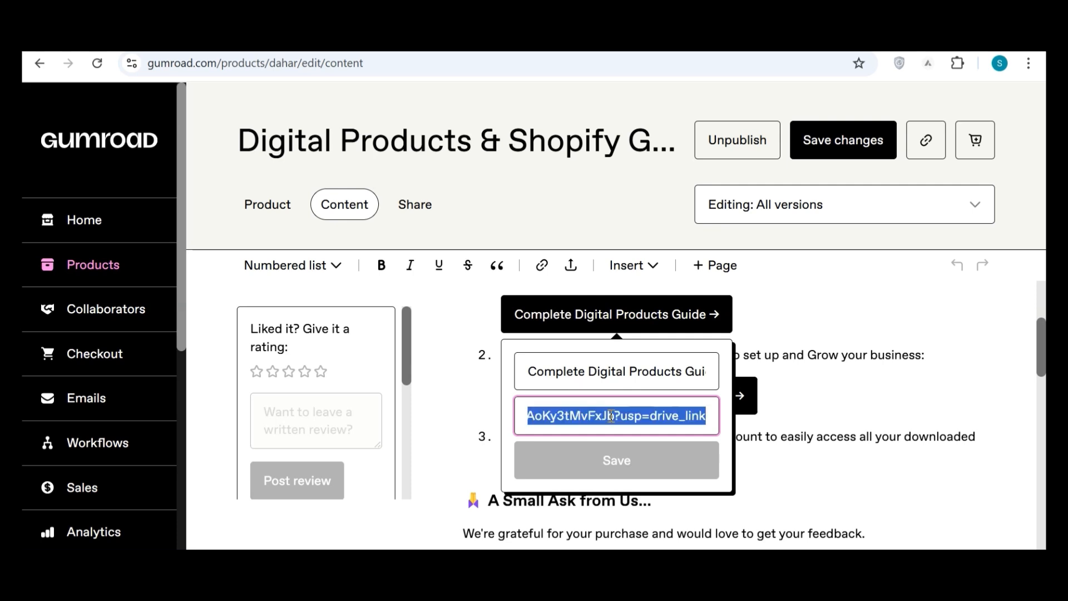
pyautogui.click(837, 384)
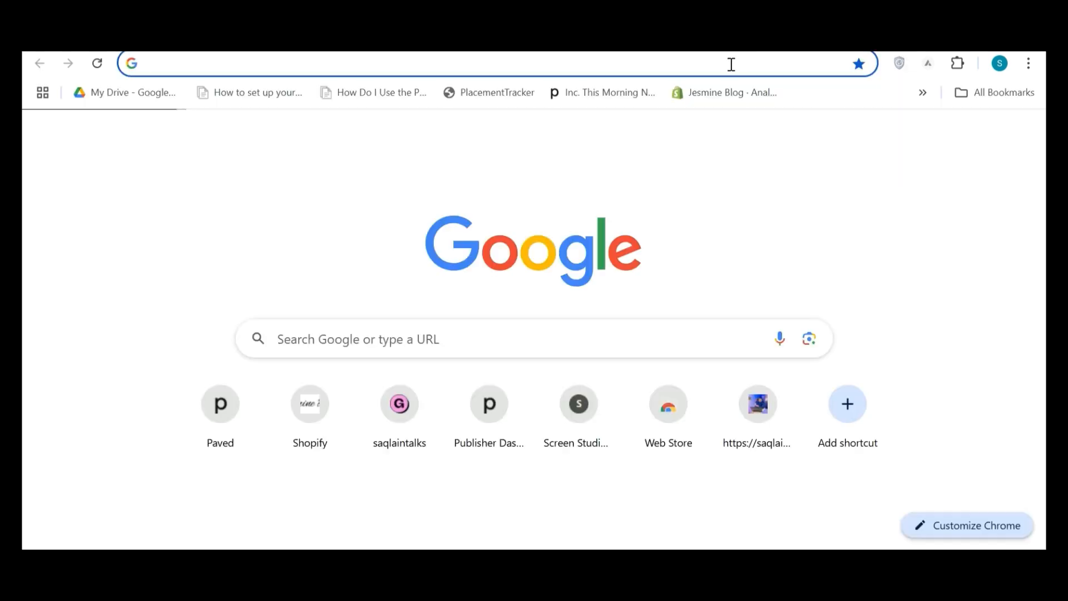
pyautogui.click(730, 64)
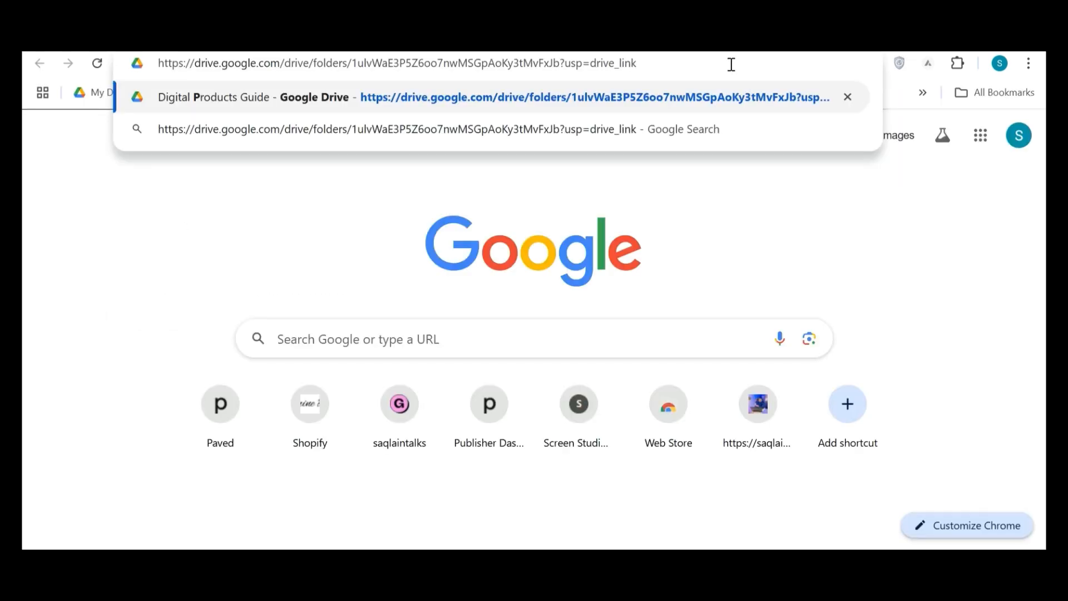
pyautogui.press('Return')
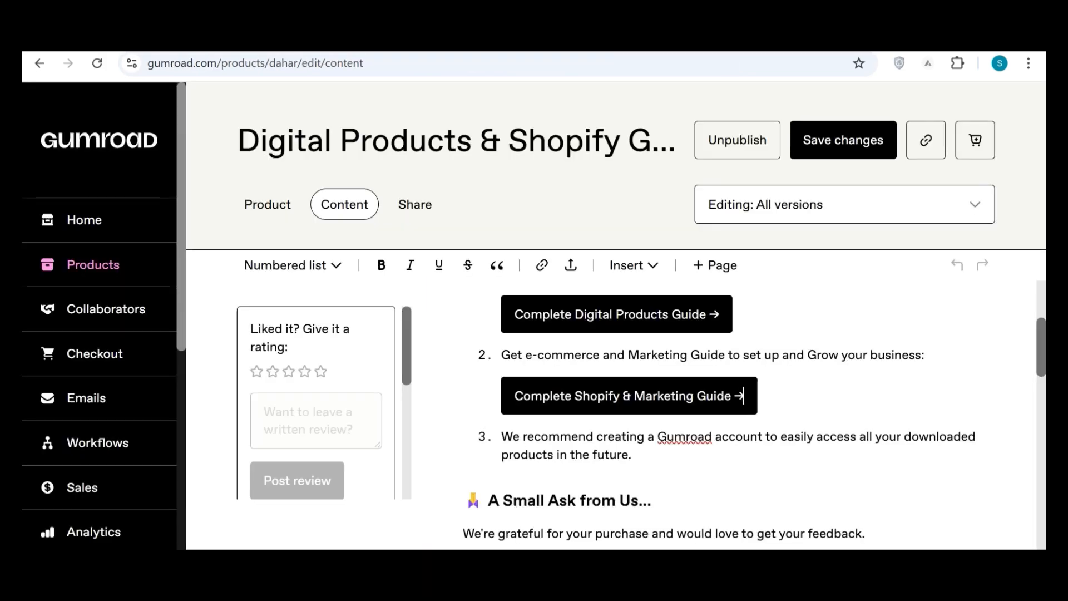
# Check the file upload sources for the listing's content and switch to the public storefront.
pyautogui.click(570, 270)
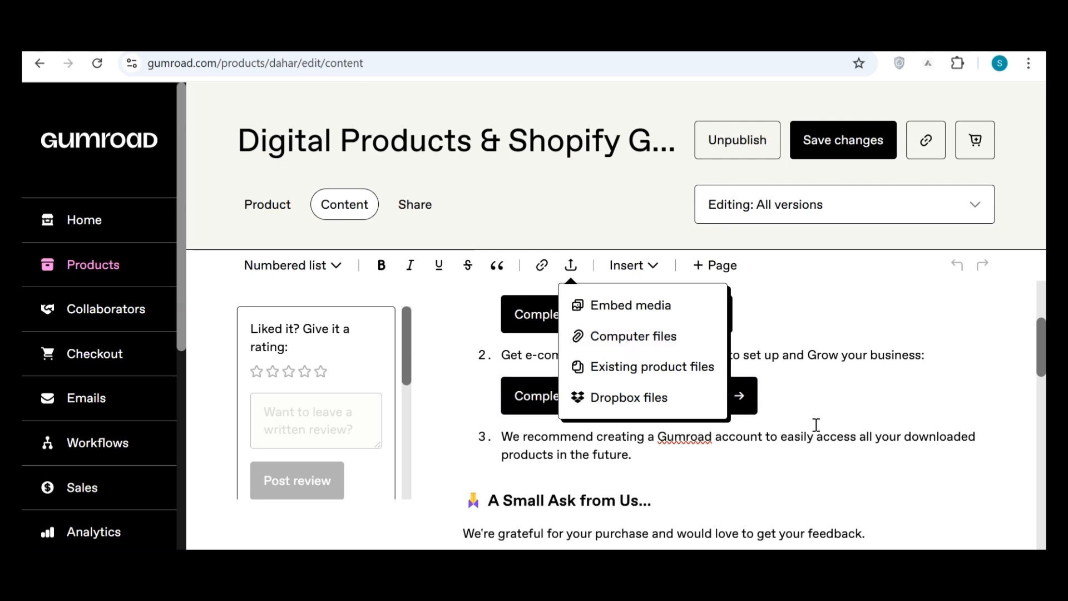
pyautogui.click(833, 423)
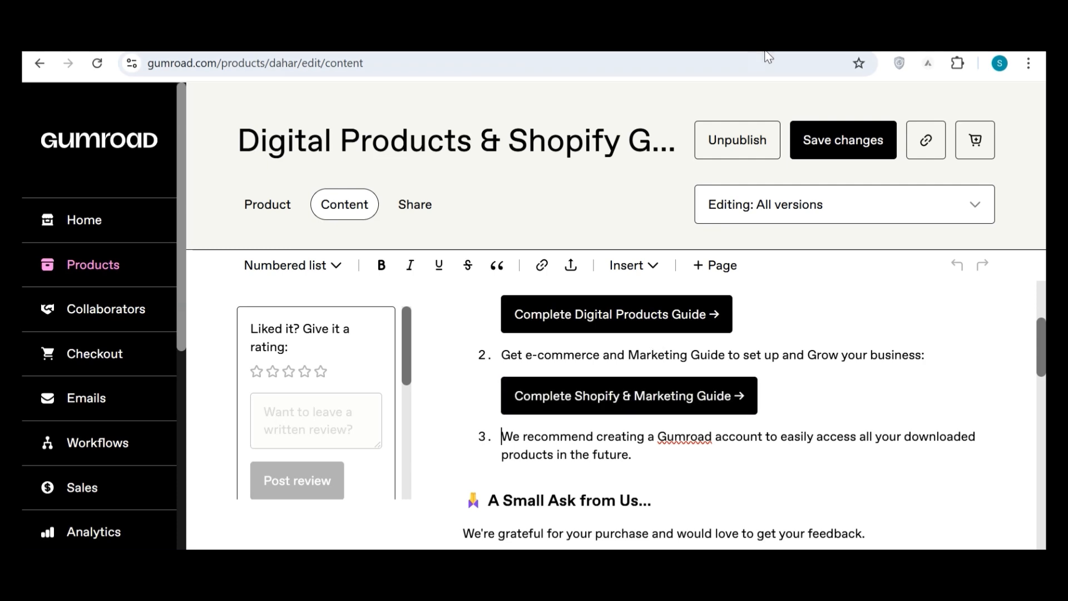
pyautogui.click(834, 38)
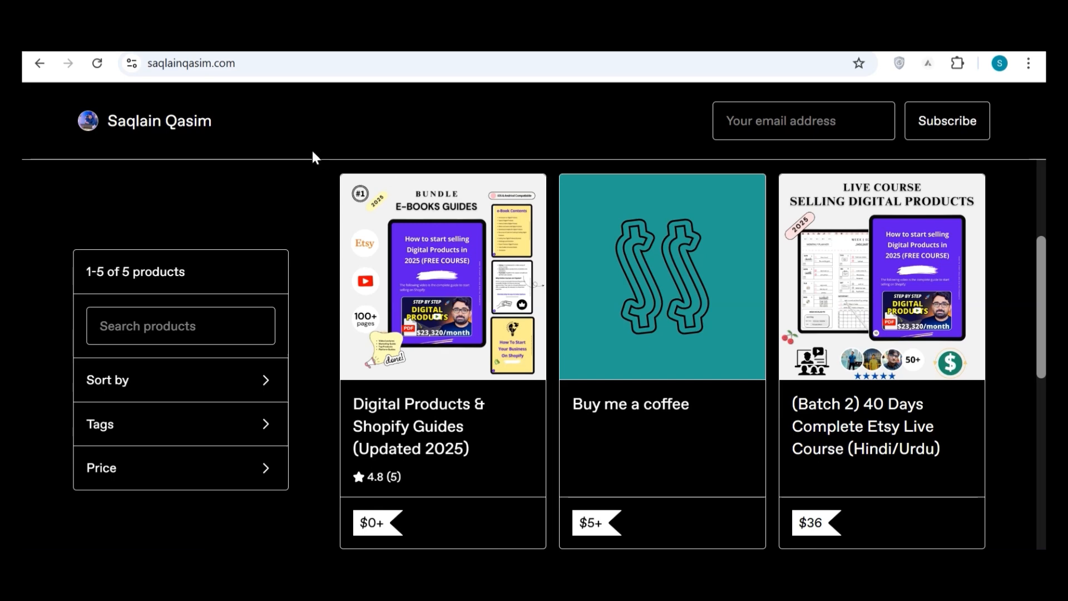
pyautogui.click(534, 38)
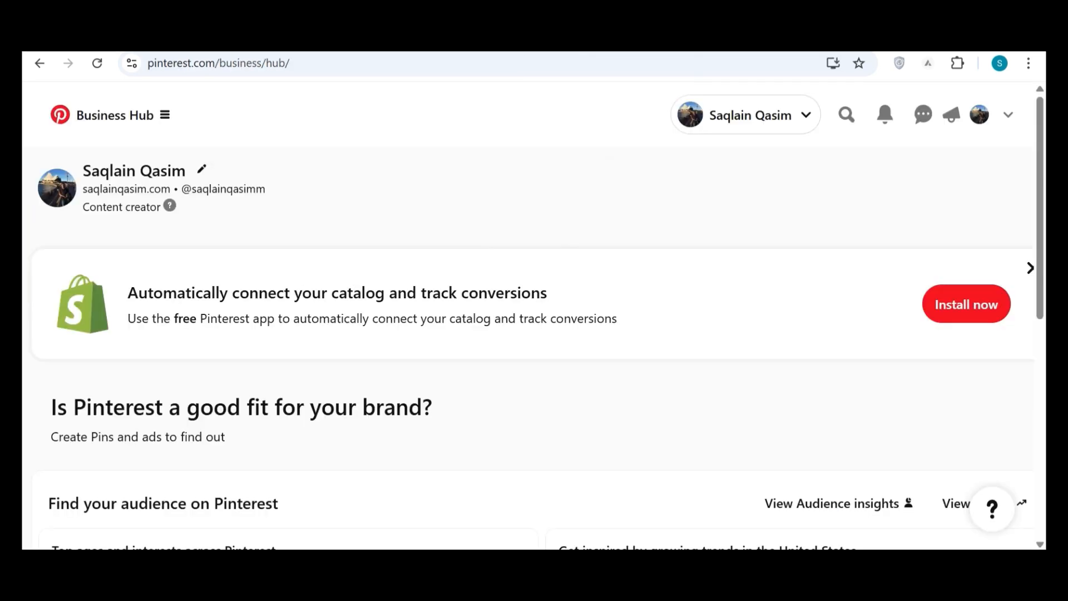
pyautogui.click(349, 64)
pyautogui.press('BackSpace')
pyautogui.press('BackSpace')
pyautogui.press('BackSpace')
pyautogui.press('BackSpace')
pyautogui.press('BackSpace')
pyautogui.press('BackSpace')
pyautogui.press('BackSpace')
pyautogui.press('BackSpace')
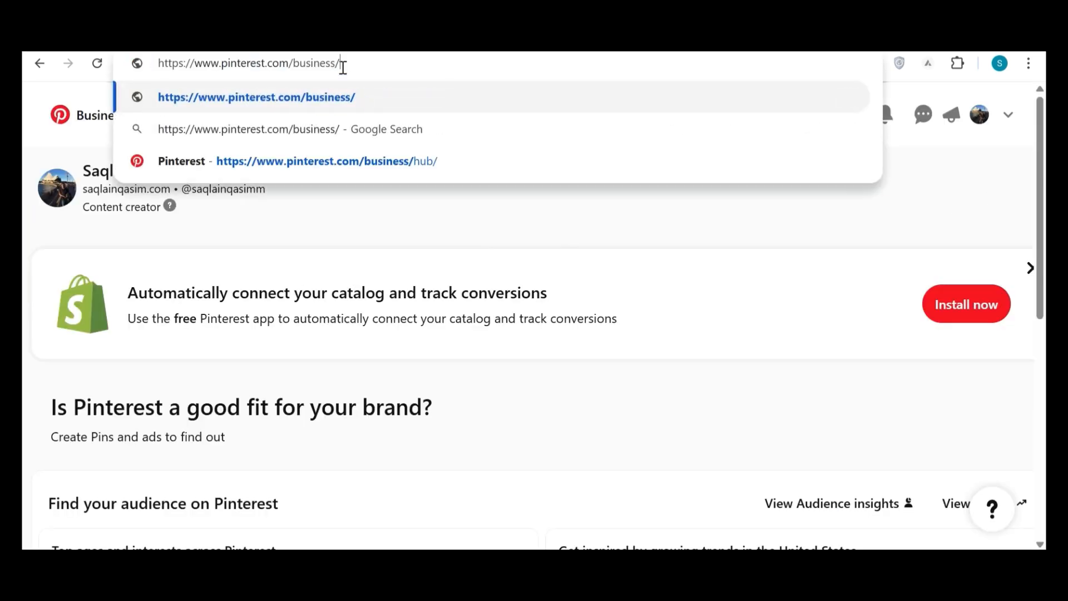
pyautogui.press('BackSpace')
pyautogui.press('BackSpace')
pyautogui.press('BackSpace')
pyautogui.press('BackSpace')
pyautogui.press('BackSpace')
pyautogui.press('BackSpace')
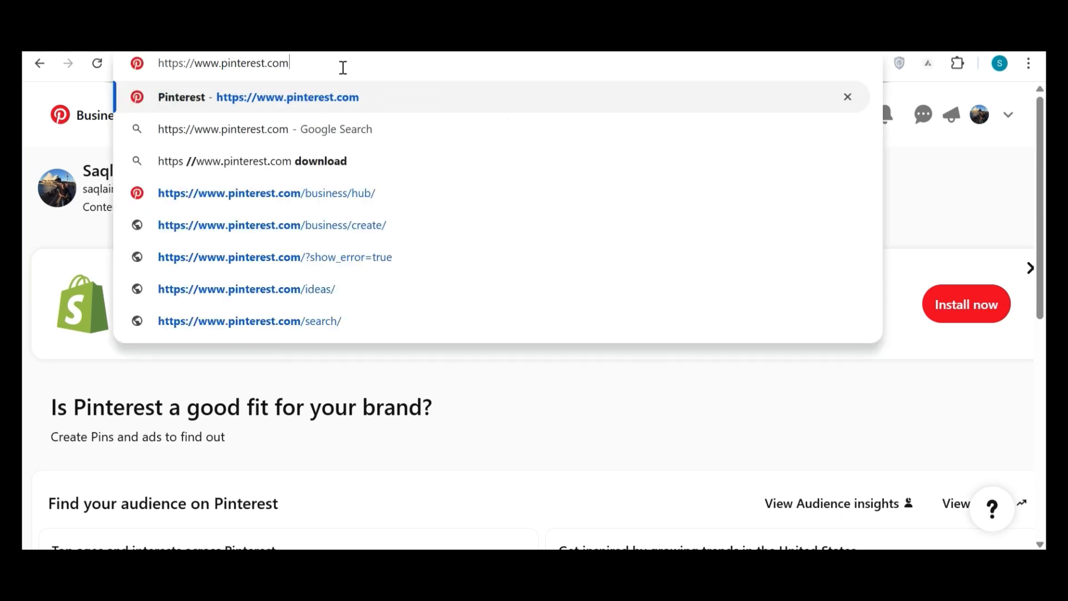
pyautogui.press('Return')
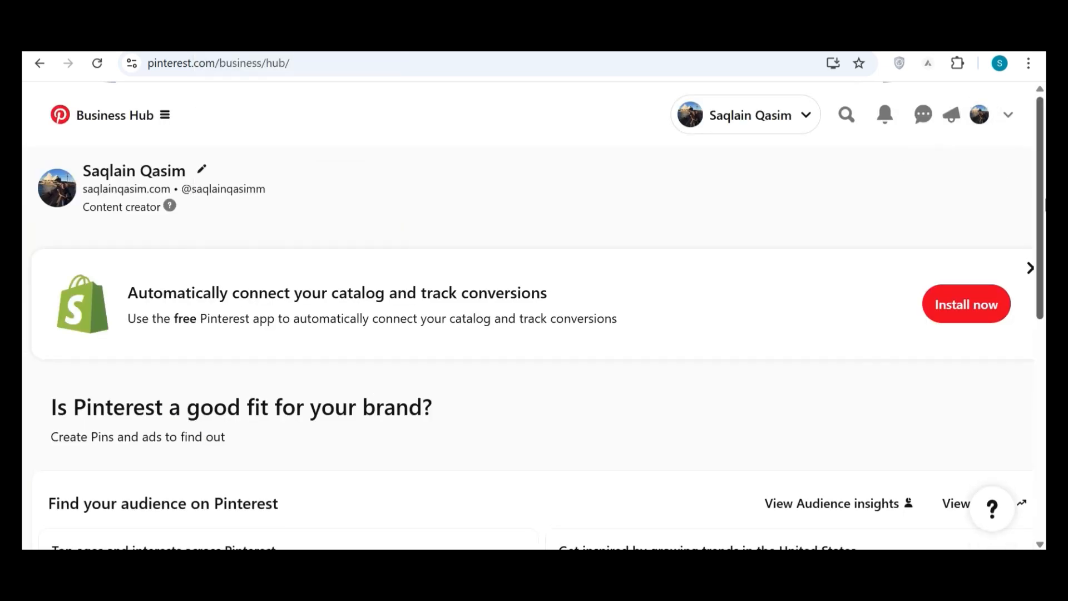
pyautogui.moveTo(1038, 205); pyautogui.dragTo(1044, 341)
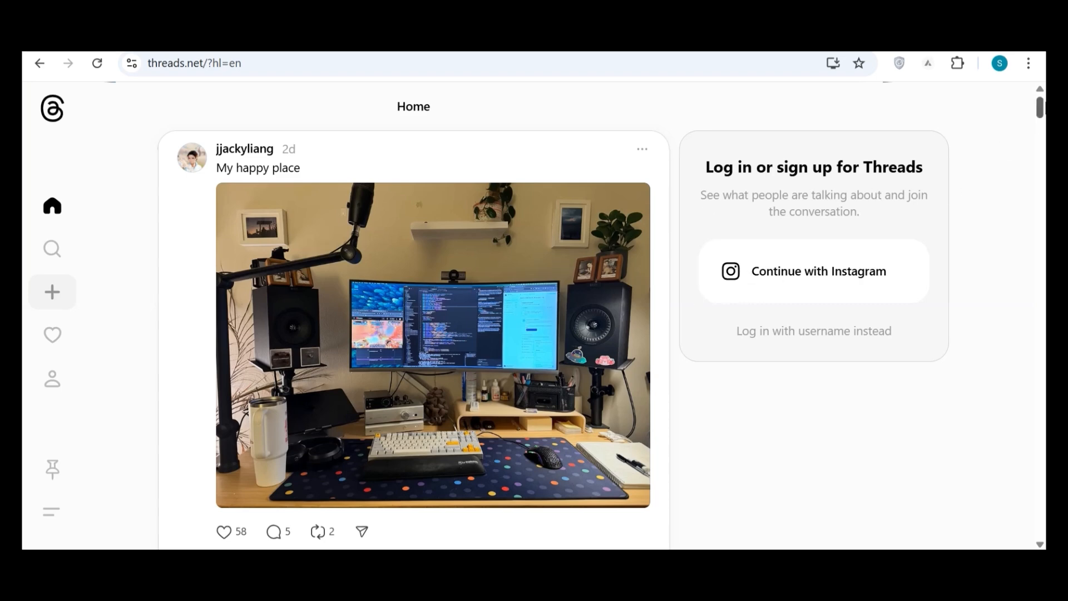
# Browse the posts in the Threads home feed.
pyautogui.moveTo(1042, 112); pyautogui.dragTo(1042, 391)
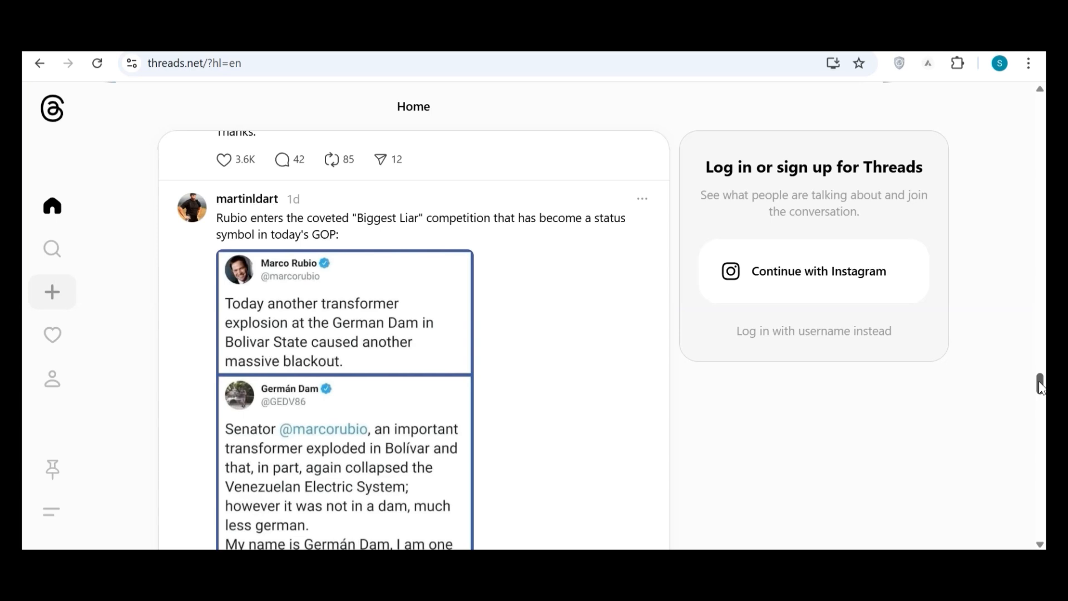
pyautogui.moveTo(1042, 383); pyautogui.dragTo(1042, 456)
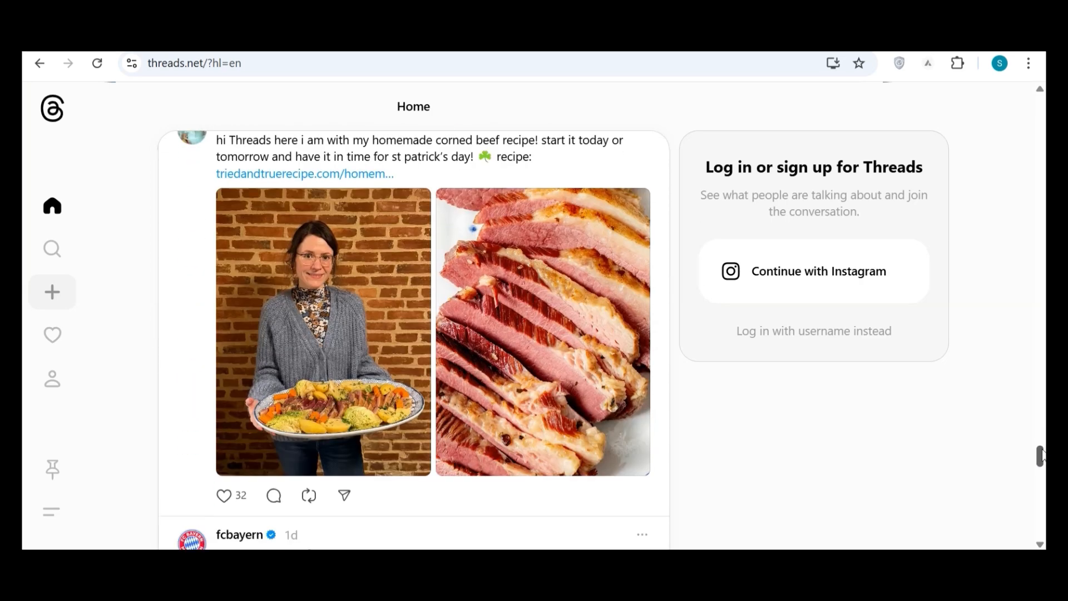